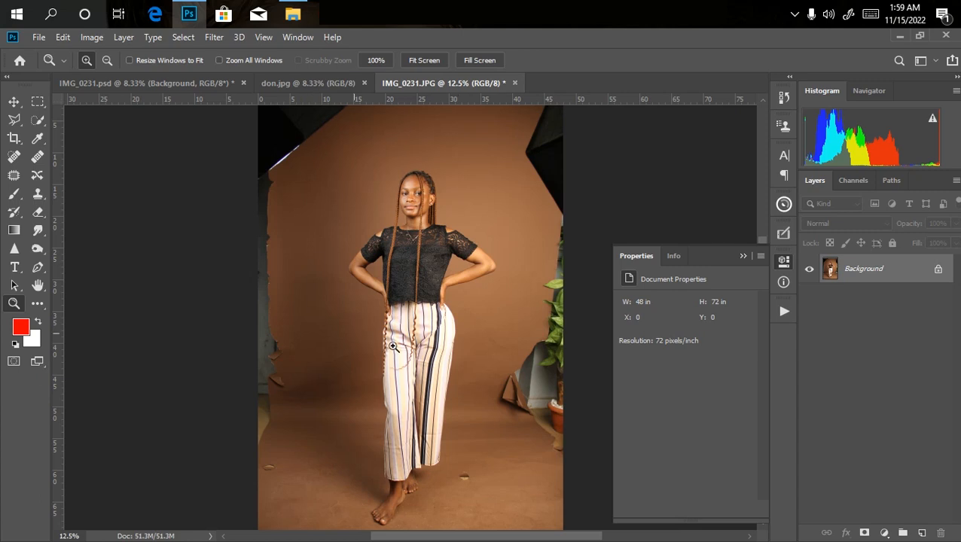
# Compare the original photo IMG_0231.JPG with the finished retouched image don.jpg, examining the background and added props.
pyautogui.hotkey('ctrl', '-')
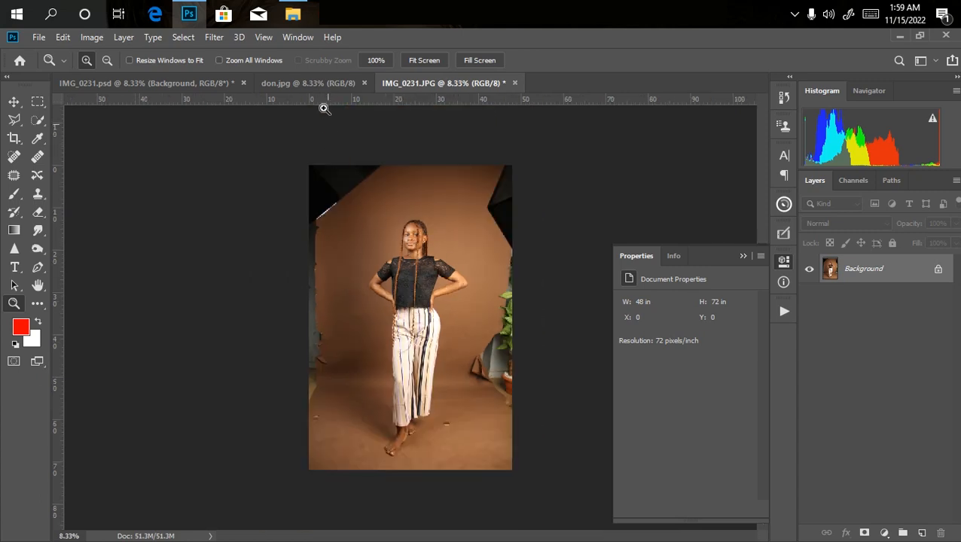
pyautogui.click(305, 81)
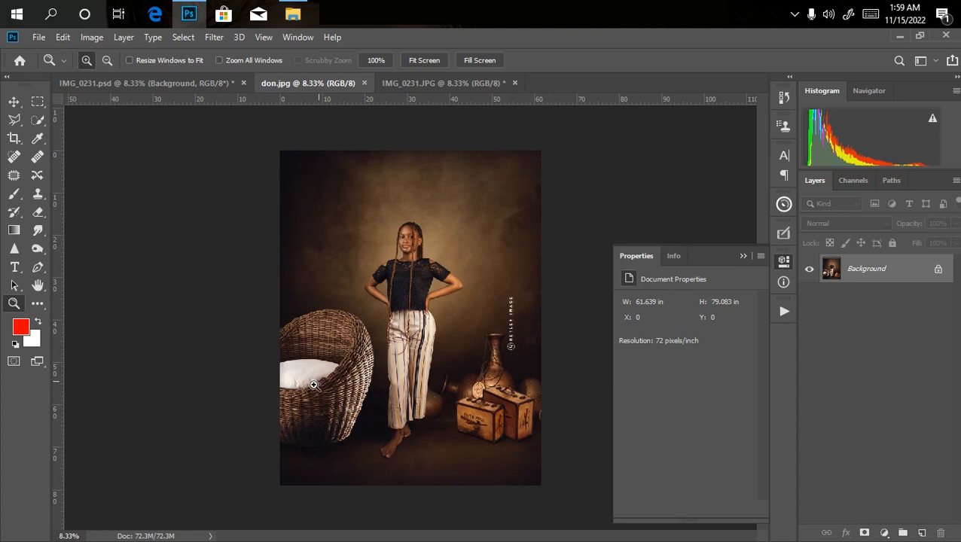
pyautogui.hotkey('ctrl', '+')
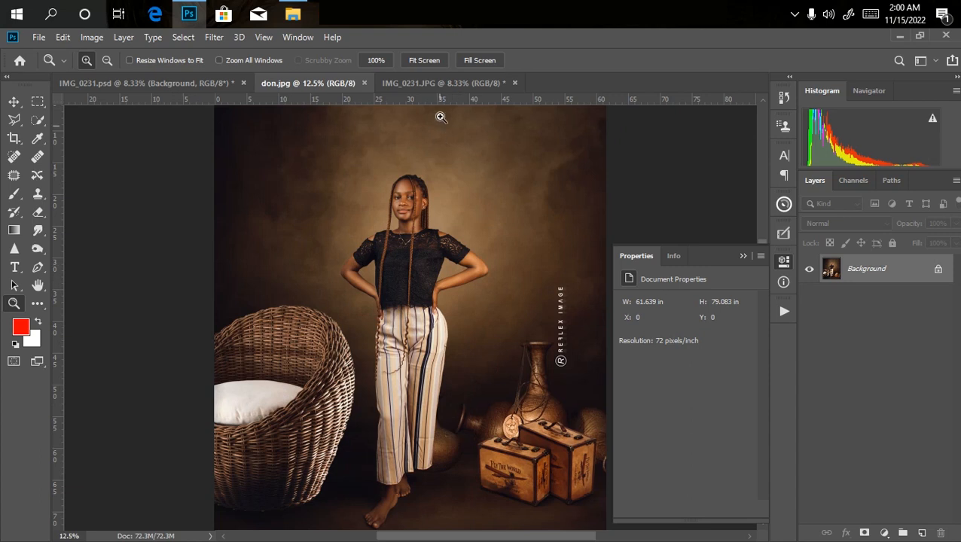
pyautogui.click(444, 85)
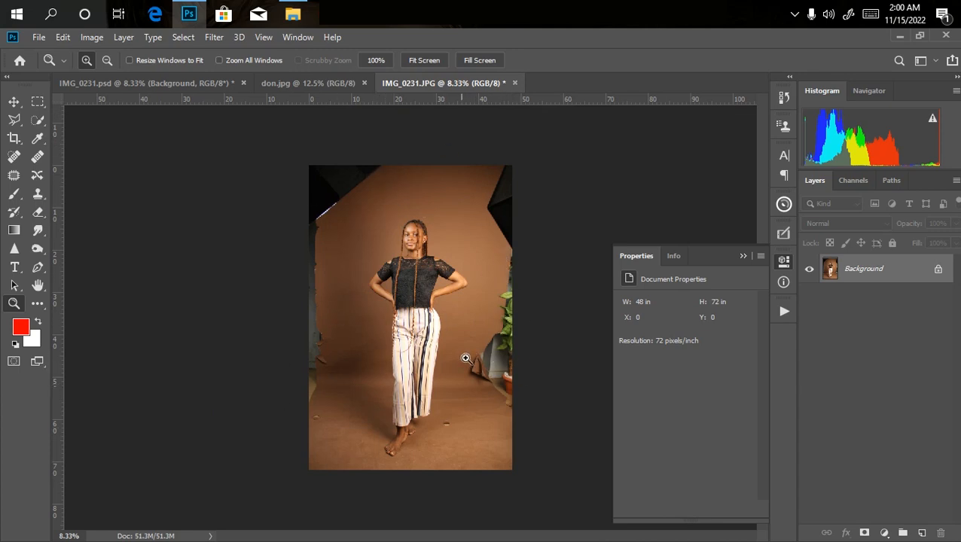
pyautogui.click(323, 85)
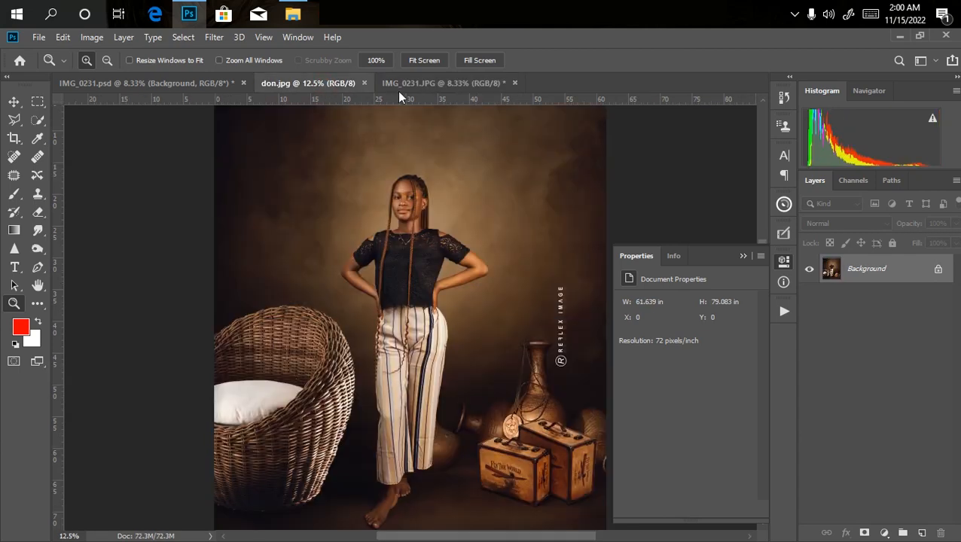
pyautogui.click(463, 85)
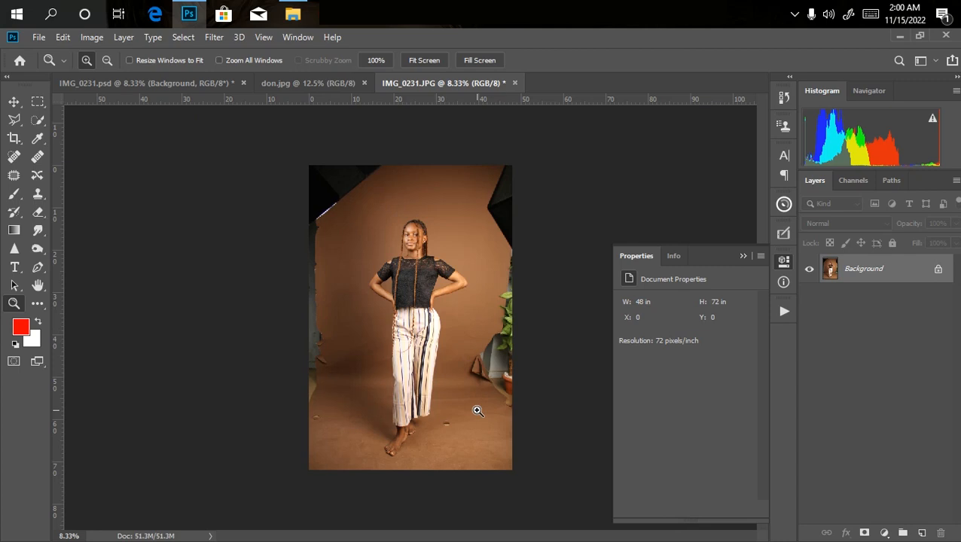
pyautogui.click(286, 84)
pyautogui.hotkey('ctrl', '-')
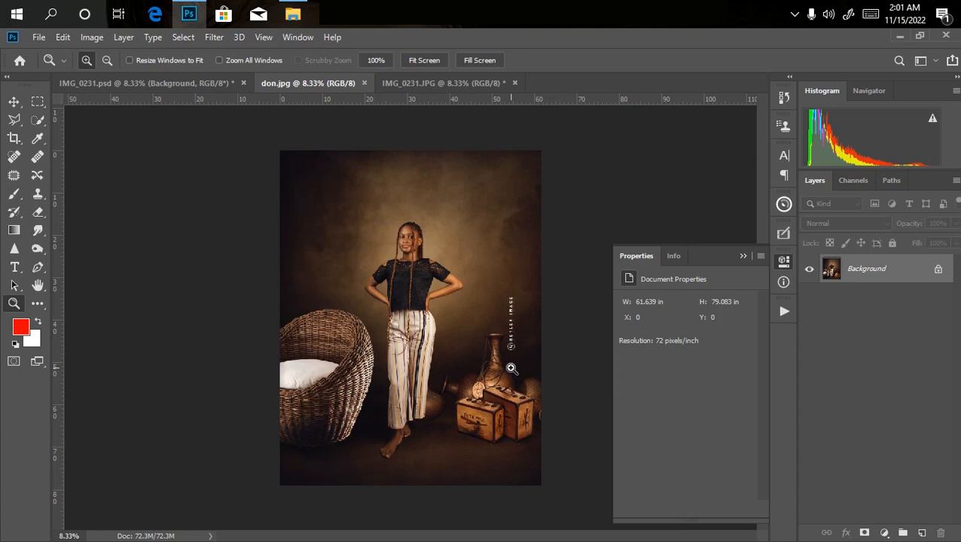
# Extend the canvas of IMG_0231.JPG on all four sides with the Crop tool to about 58.7 × 80.3 in.
pyautogui.click(423, 84)
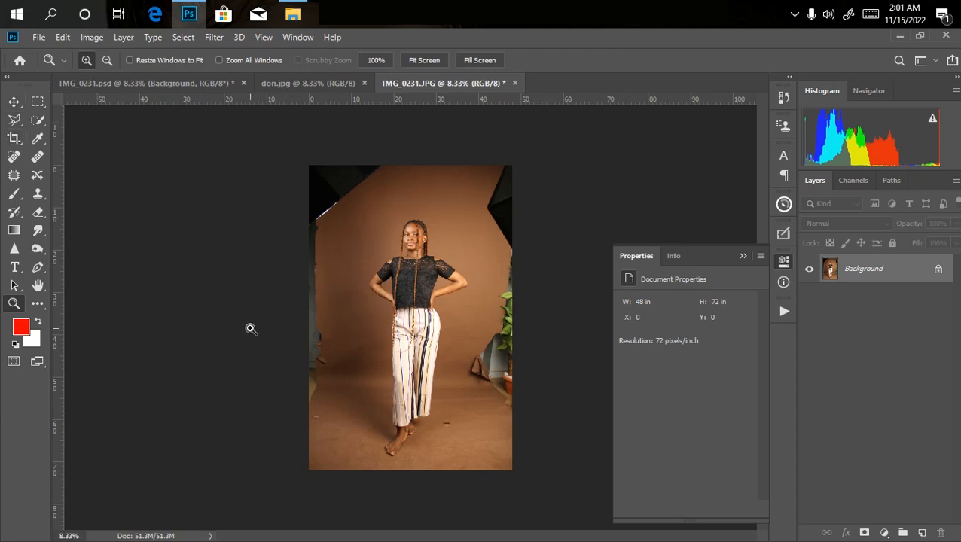
pyautogui.click(13, 140)
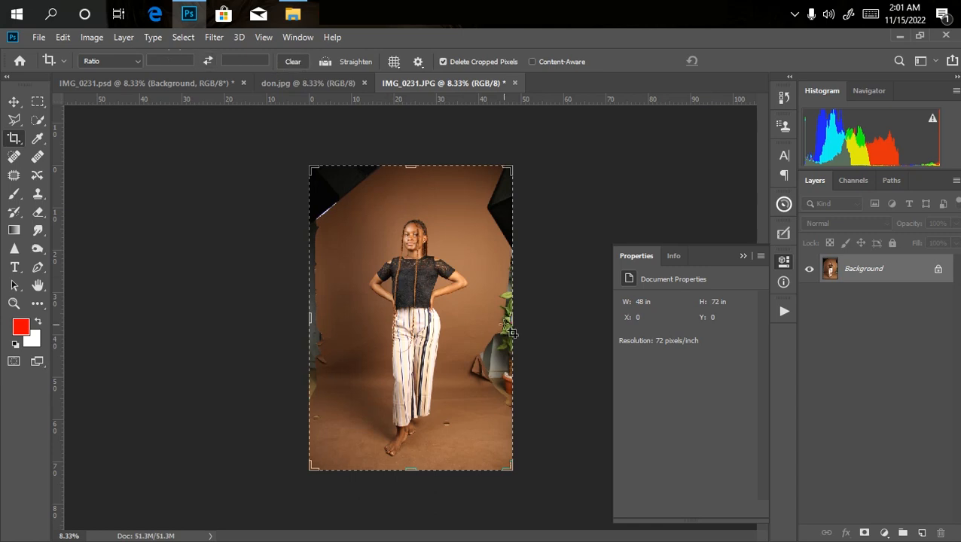
pyautogui.moveTo(510, 317); pyautogui.dragTo(521, 317)
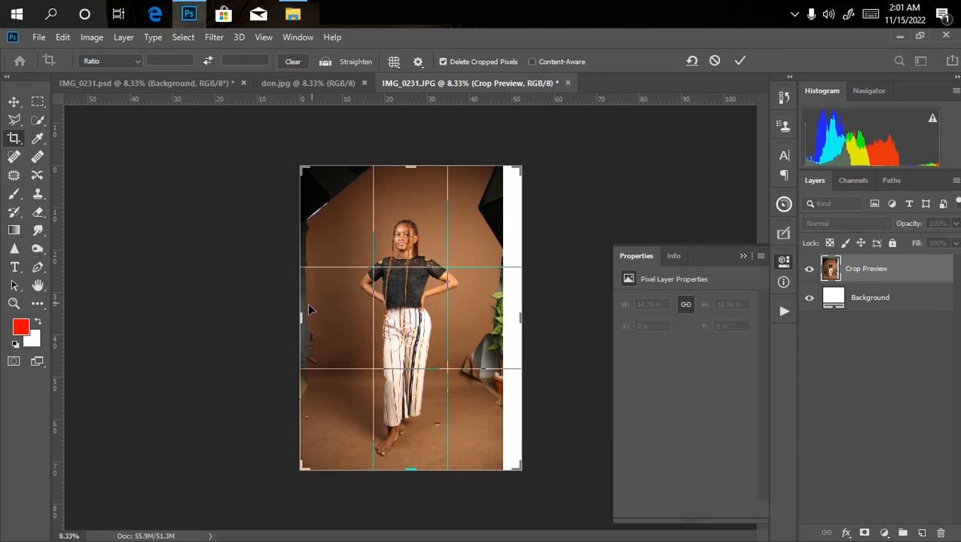
pyautogui.moveTo(299, 320); pyautogui.dragTo(279, 318)
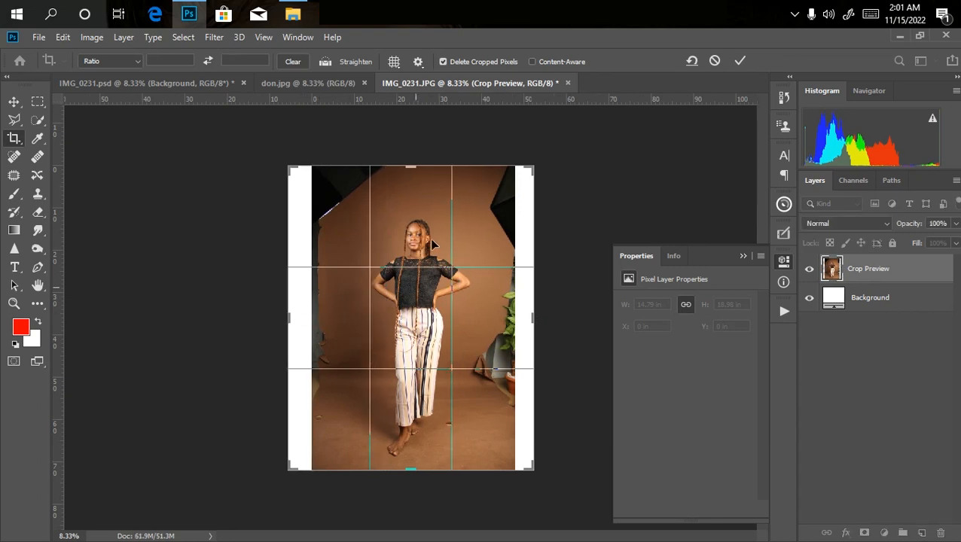
pyautogui.moveTo(409, 165); pyautogui.dragTo(409, 156)
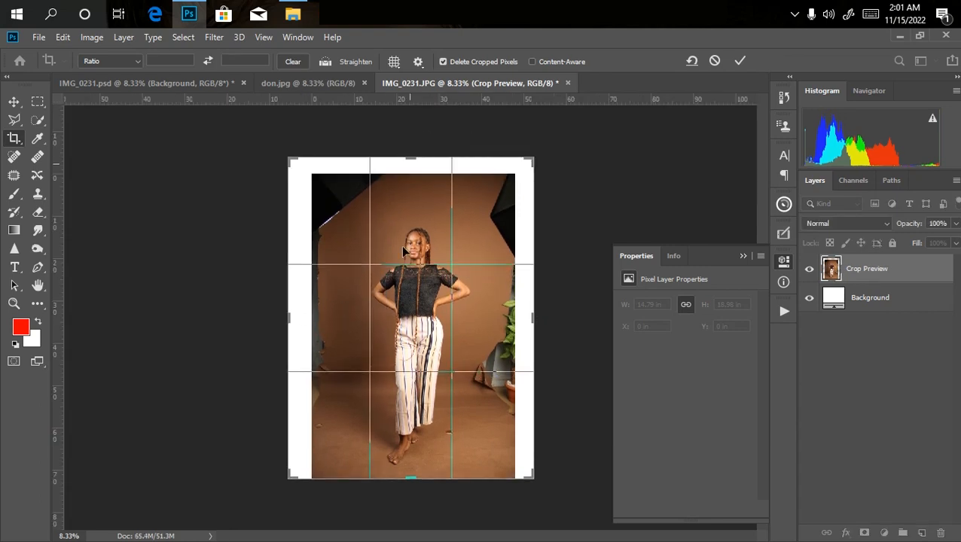
pyautogui.moveTo(410, 477); pyautogui.dragTo(415, 491)
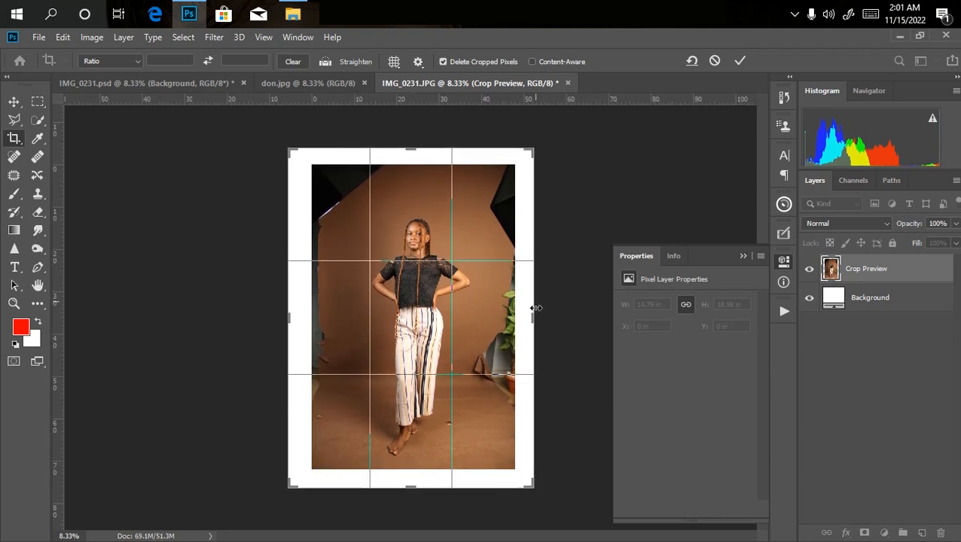
pyautogui.moveTo(533, 314); pyautogui.dragTo(536, 312)
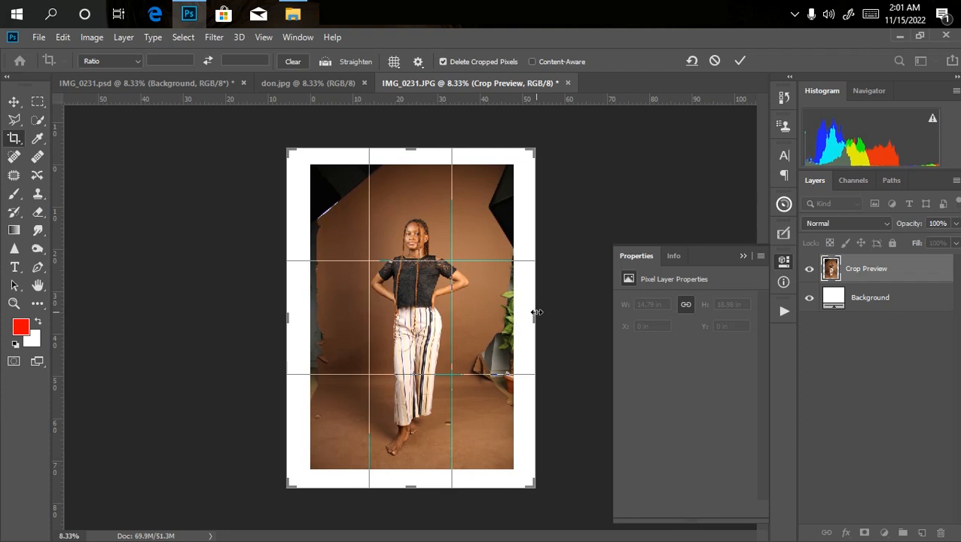
pyautogui.press('Return')
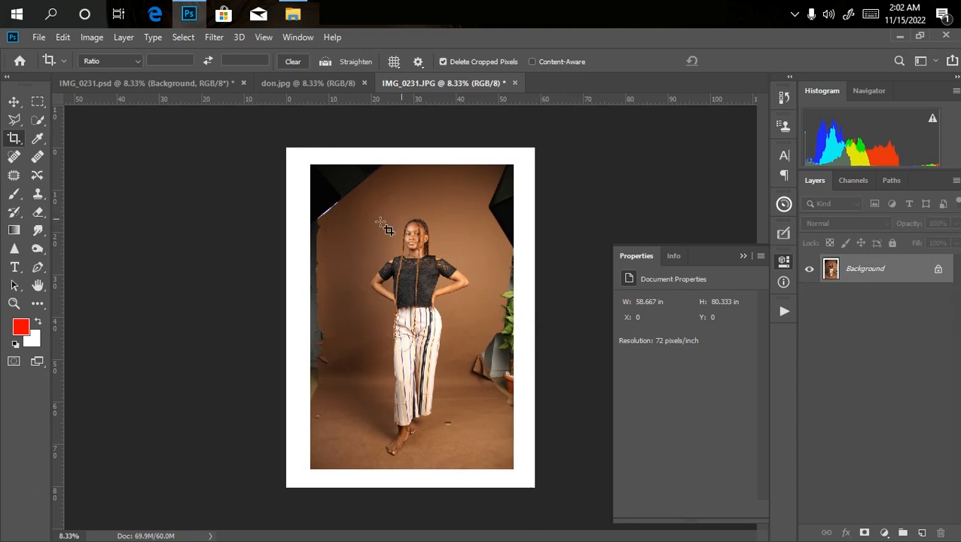
pyautogui.hotkey('ctrl', '+')
pyautogui.hotkey('ctrl', '-')
# In IMG_0231.psd, duplicate the masked Layer 1 copy and merge the original Layer 1 copy into the Background.
pyautogui.click(177, 82)
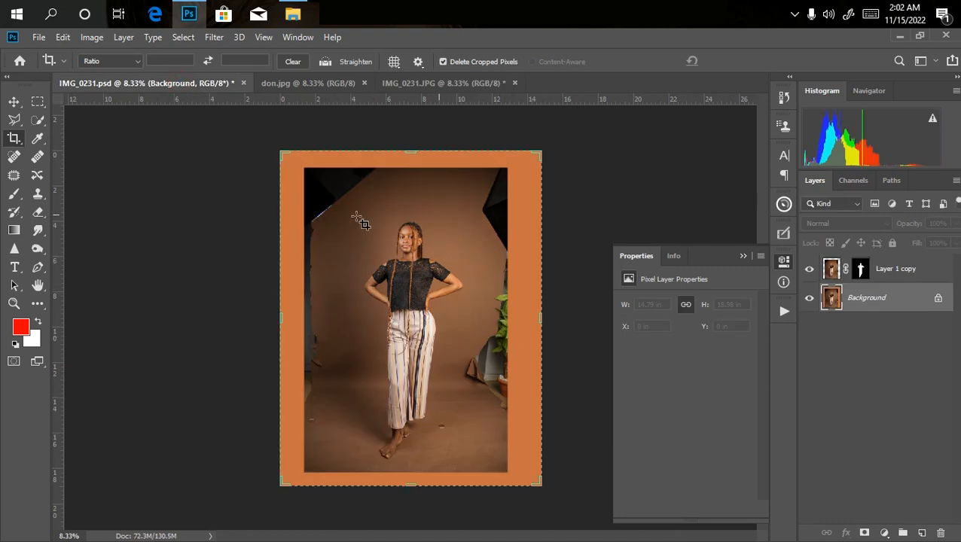
pyautogui.click(893, 280)
pyautogui.hotkey('ctrl', 'j')
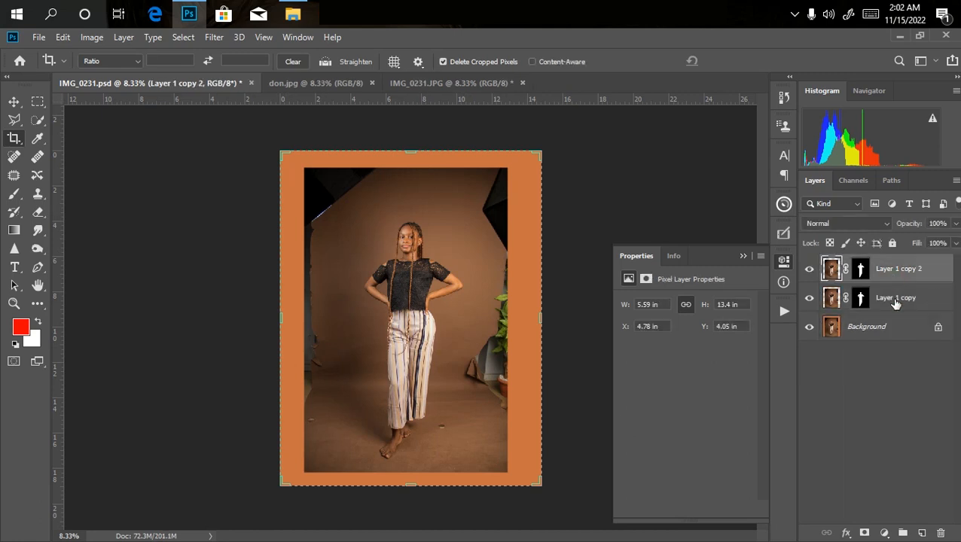
pyautogui.click(895, 302)
pyautogui.keyDown('ctrl'); pyautogui.click(864, 336); pyautogui.keyUp('ctrl')
pyautogui.hotkey('ctrl', 'e')
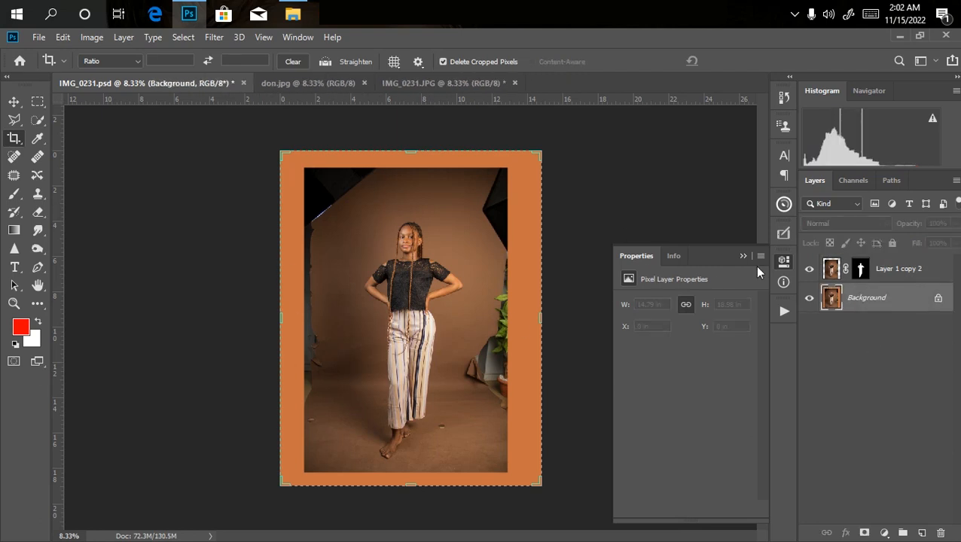
# Load the mask of Layer 1 copy 2 as a selection around the woman and delete that layer.
pyautogui.moveTo(860, 270); pyautogui.dragTo(944, 535)
pyautogui.keyDown('ctrl'); pyautogui.click(865, 277); pyautogui.keyUp('ctrl')
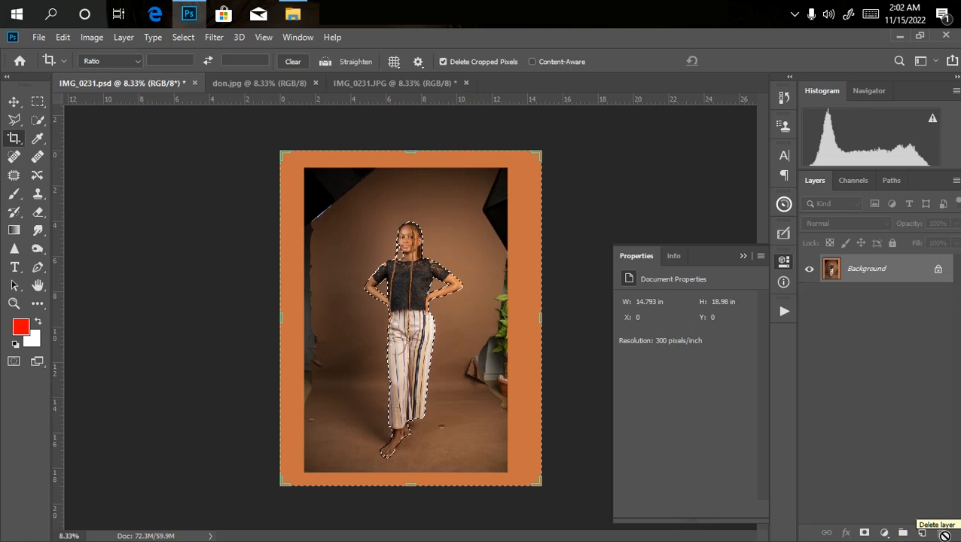
pyautogui.hotkey('ctrl', '+')
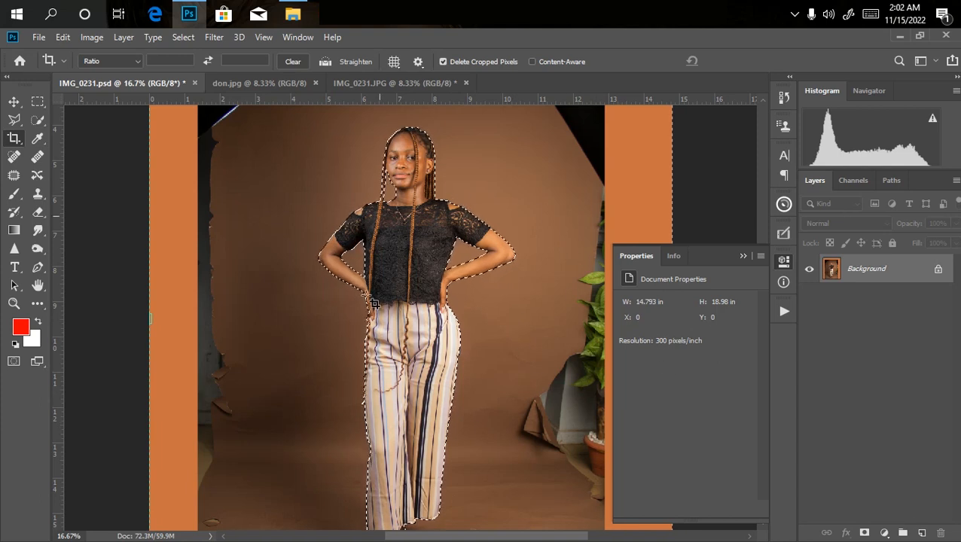
pyautogui.hotkey('ctrl', '+')
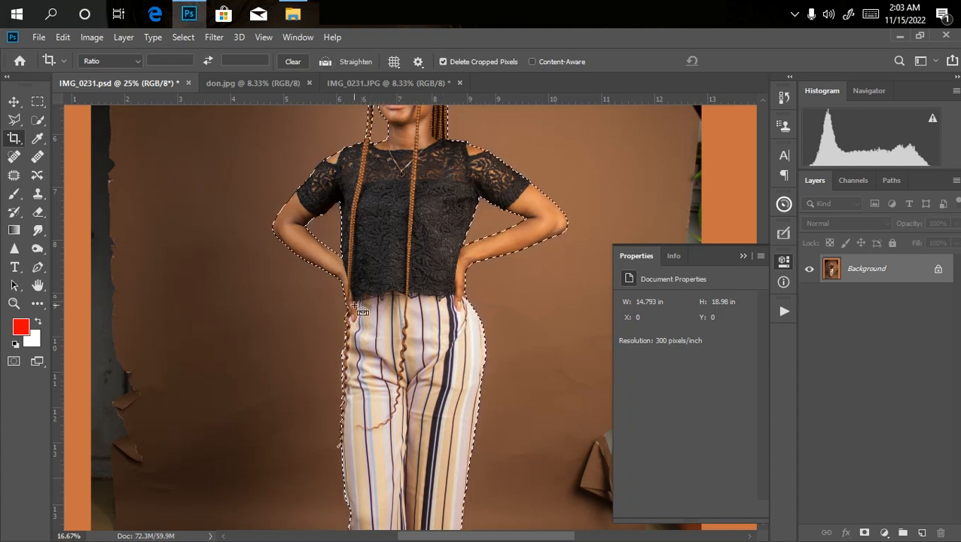
pyautogui.hotkey('ctrl', '-')
pyautogui.hotkey('ctrl', '-')
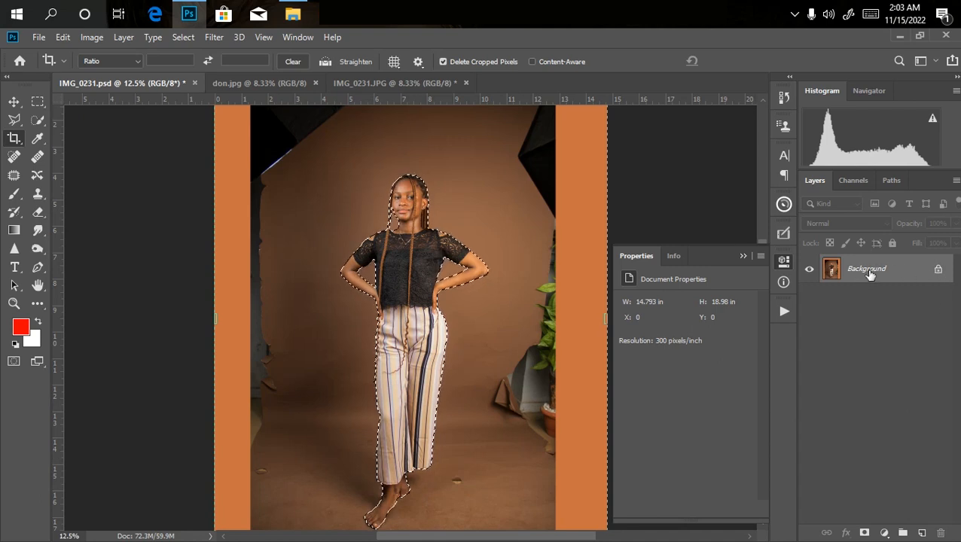
pyautogui.hotkey('ctrl', '-')
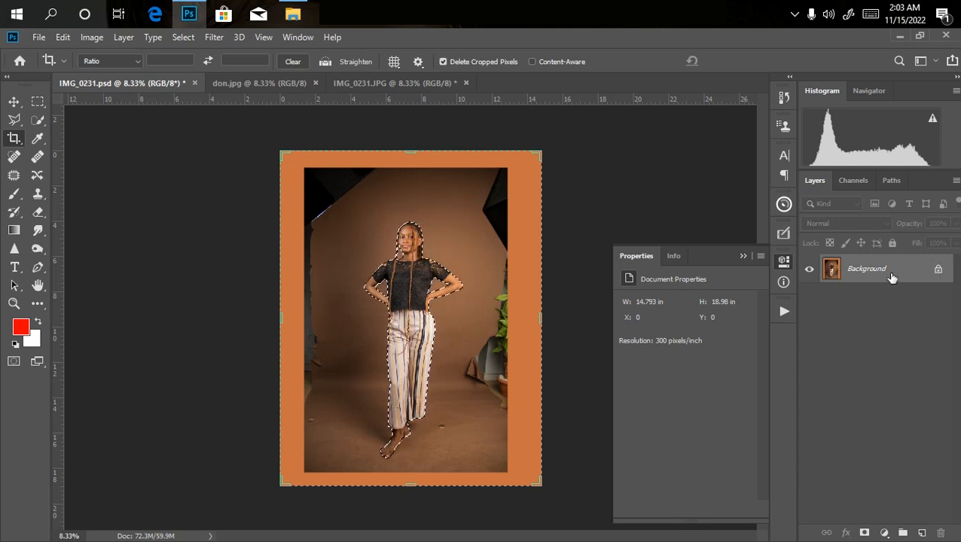
# Duplicate the Background layer, mask the copy to the selected woman, and check the cutout with the Background hidden.
pyautogui.moveTo(868, 275); pyautogui.dragTo(925, 536)
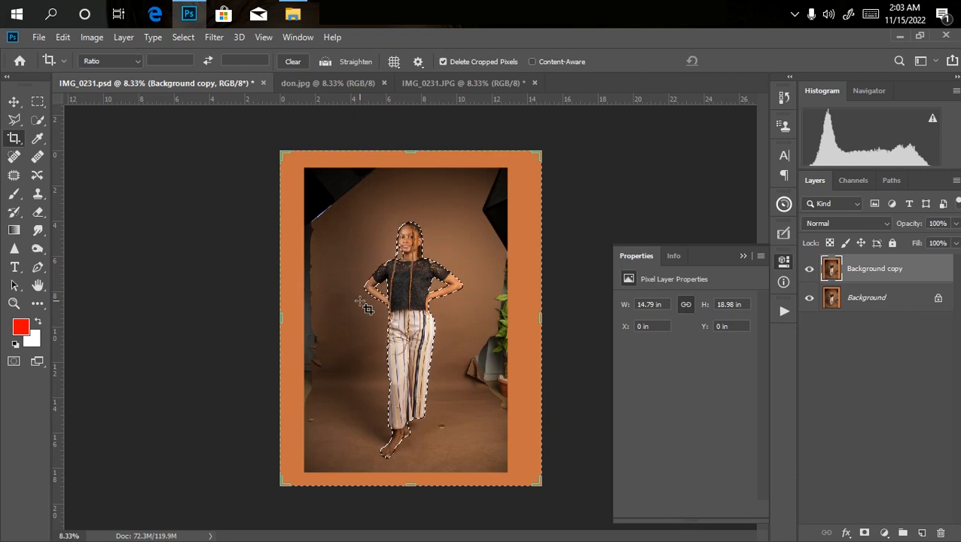
pyautogui.click(864, 533)
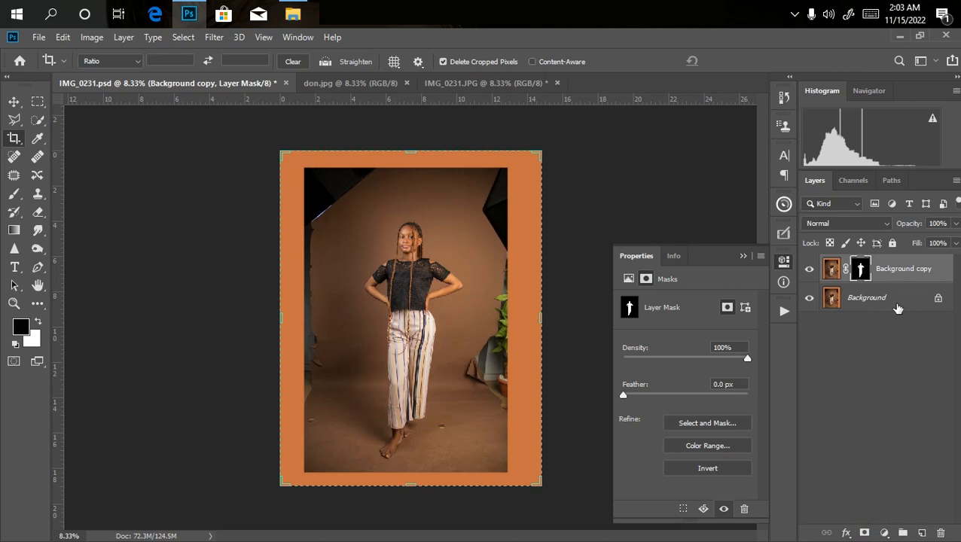
pyautogui.click(812, 300)
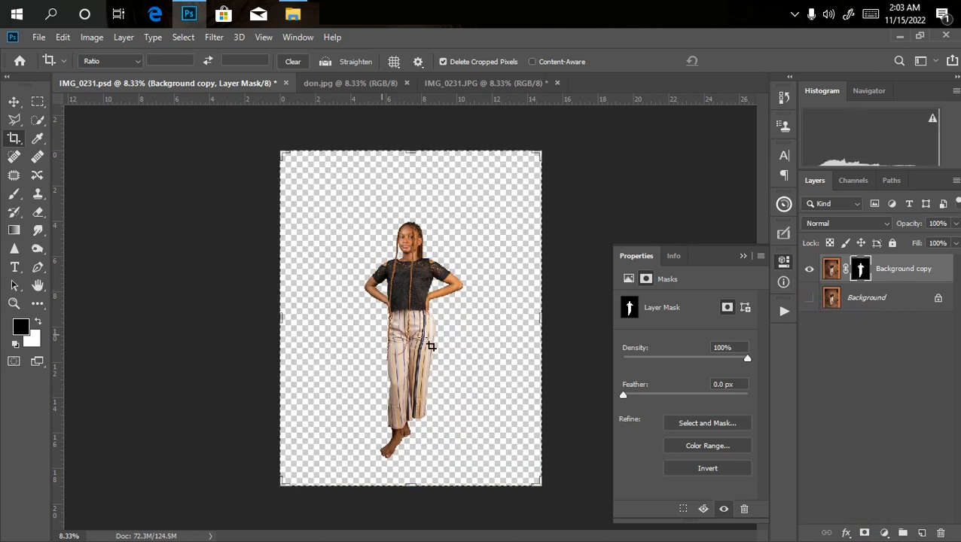
pyautogui.hotkey('ctrl', '-')
pyautogui.hotkey('ctrl', '+')
pyautogui.hotkey('ctrl', '+')
pyautogui.click(808, 299)
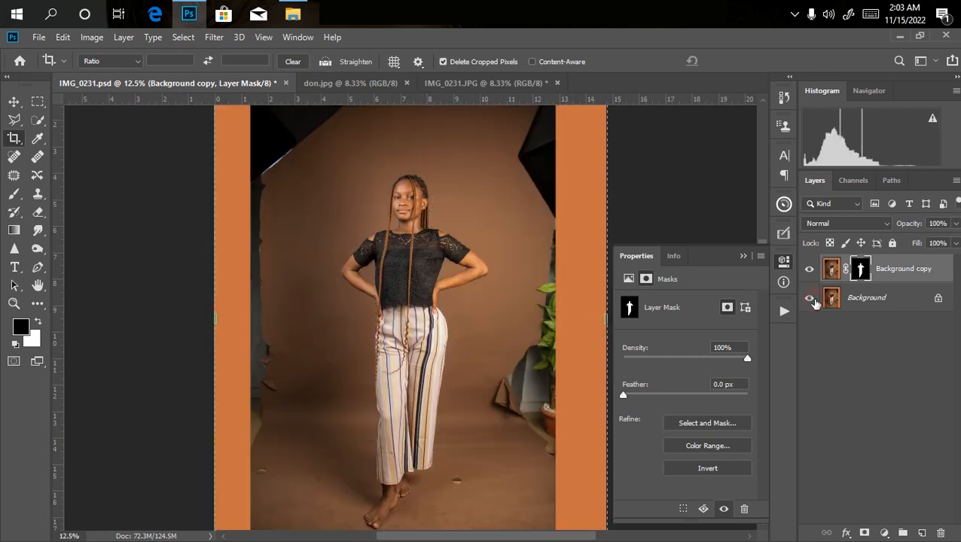
pyautogui.hotkey('ctrl', '-')
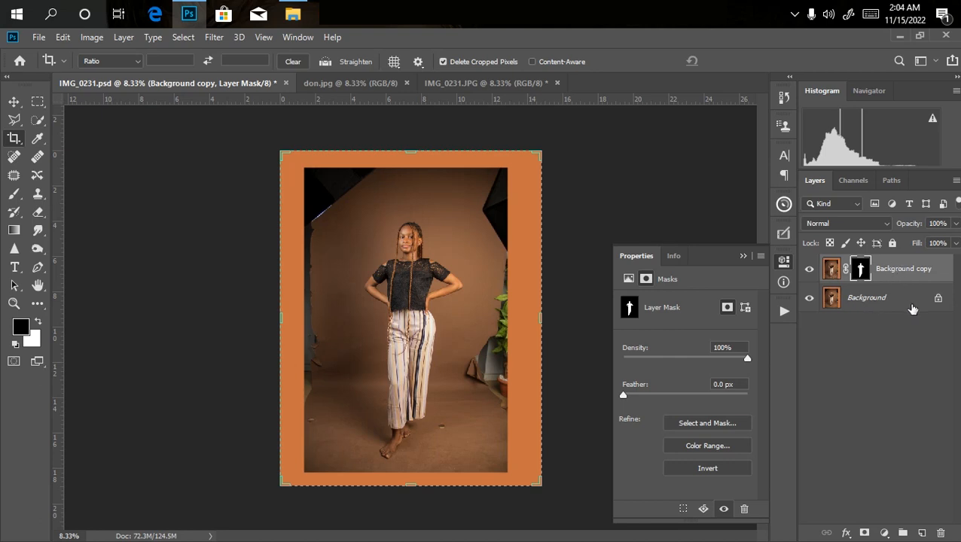
# Make two duplicates of the Background layer beneath the masked cutout.
pyautogui.click(910, 305)
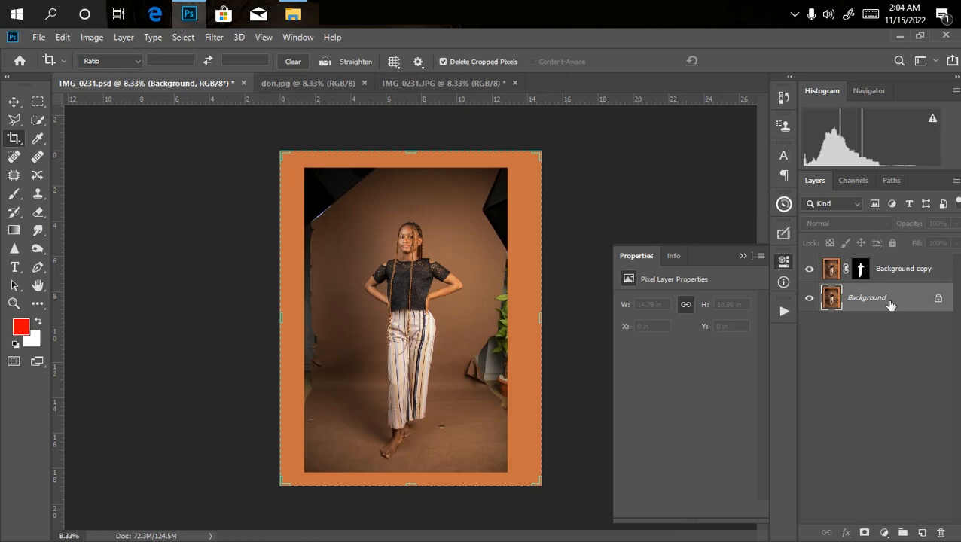
pyautogui.hotkey('ctrl', 'j')
pyautogui.hotkey('ctrl', 'j')
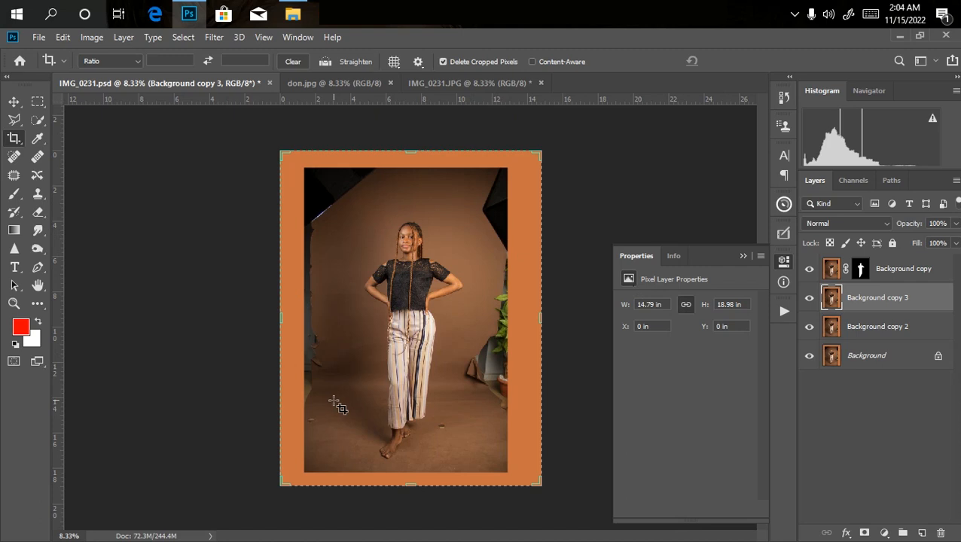
# On Background copy 3, marquee-select the full-height strip right of the woman's elbow and stretch it outward to about 346% width.
pyautogui.click(36, 103)
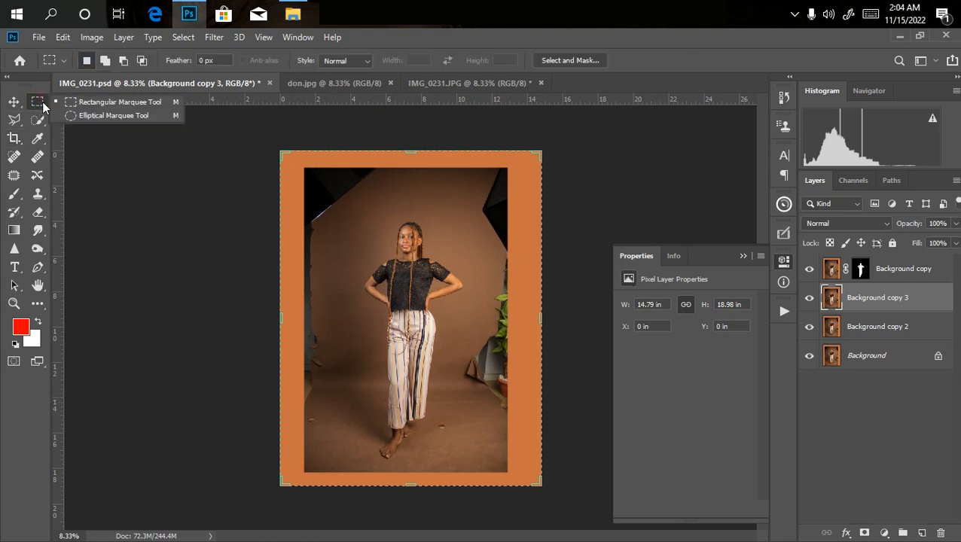
pyautogui.click(93, 103)
pyautogui.moveTo(456, 139); pyautogui.dragTo(652, 519)
pyautogui.hotkey('ctrl', '+')
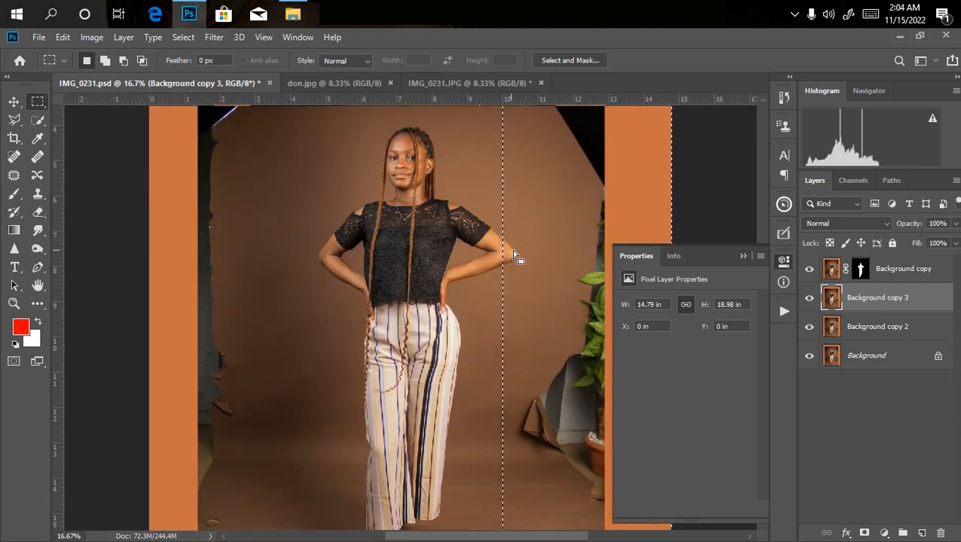
pyautogui.moveTo(586, 318); pyautogui.dragTo(596, 312)
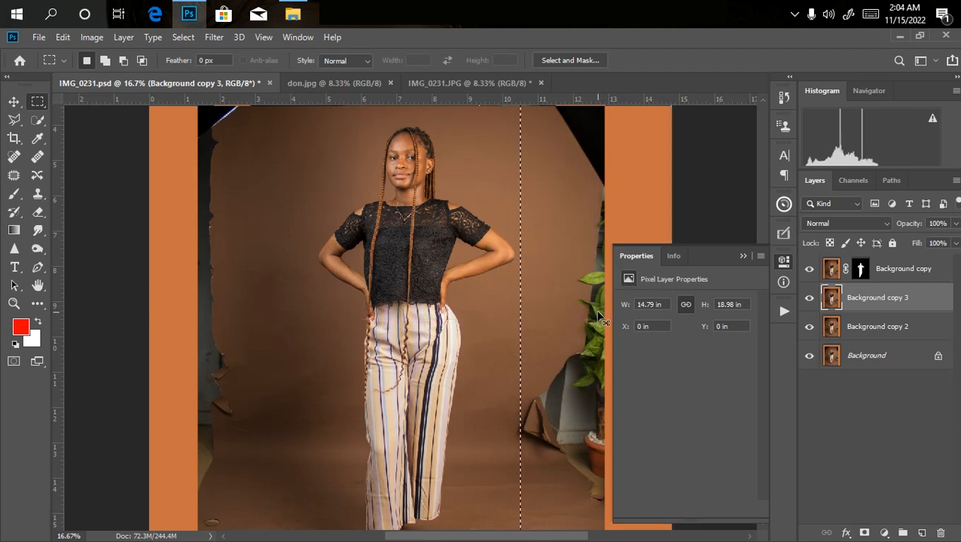
pyautogui.hotkey('ctrl', '-')
pyautogui.hotkey('ctrl', '-')
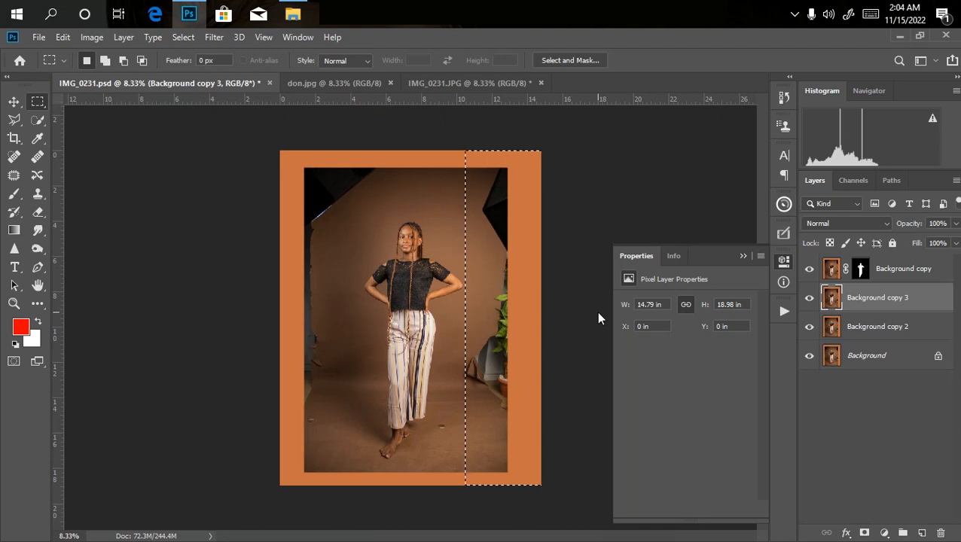
pyautogui.hotkey('ctrl', 't')
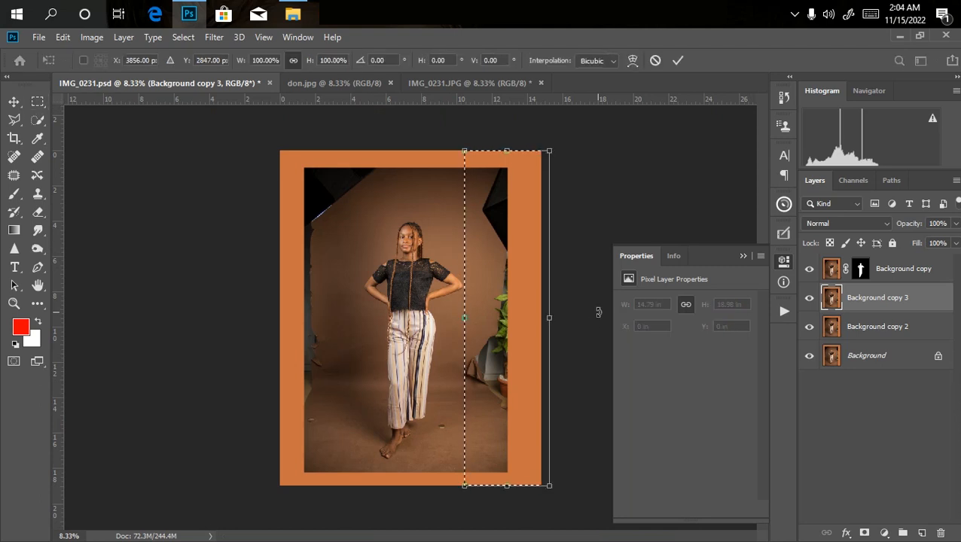
pyautogui.hotkey('ctrl', '-')
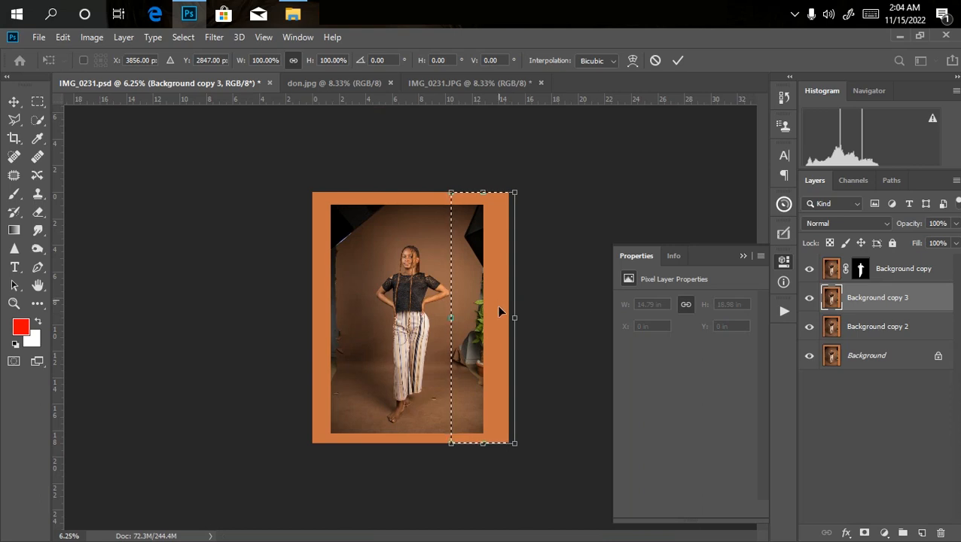
pyautogui.moveTo(515, 320); pyautogui.dragTo(671, 317)
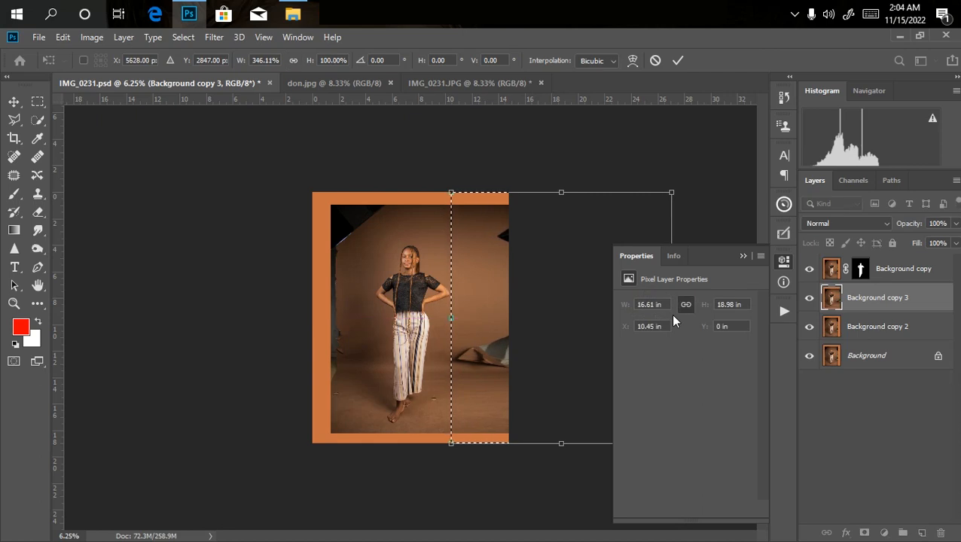
pyautogui.press('Escape')
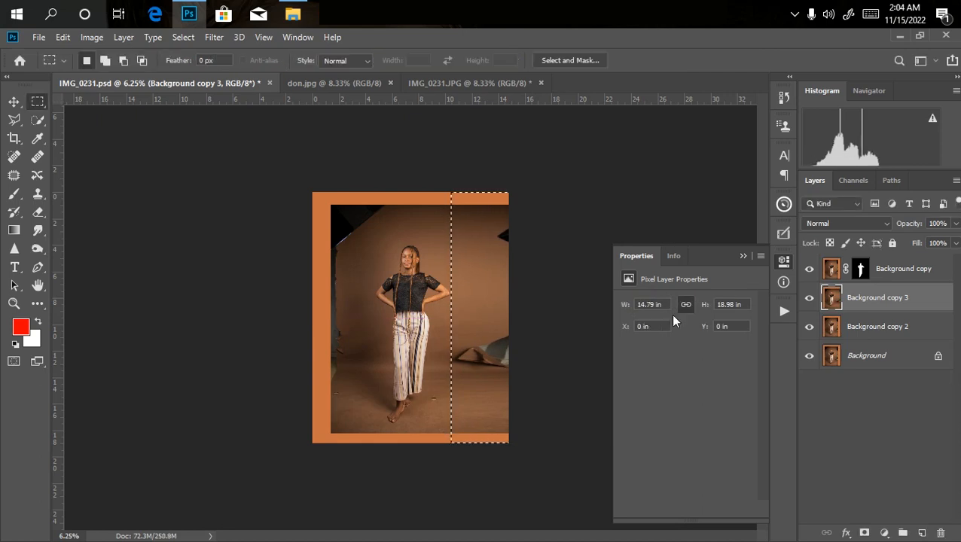
pyautogui.hotkey('ctrl', 'd')
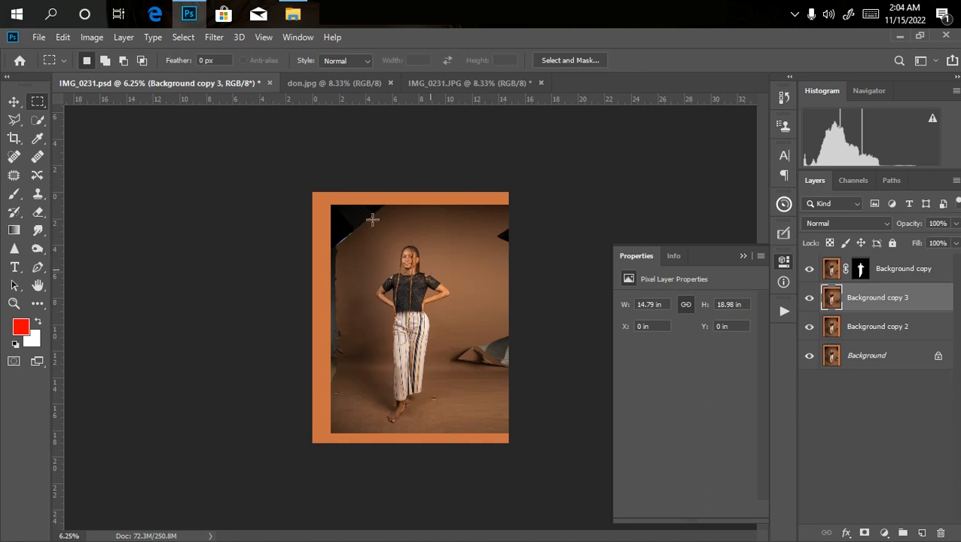
# Marquee-select the full-height strip left of the woman and stretch it outward to about 243% width to cover the orange border.
pyautogui.moveTo(309, 182); pyautogui.dragTo(370, 469)
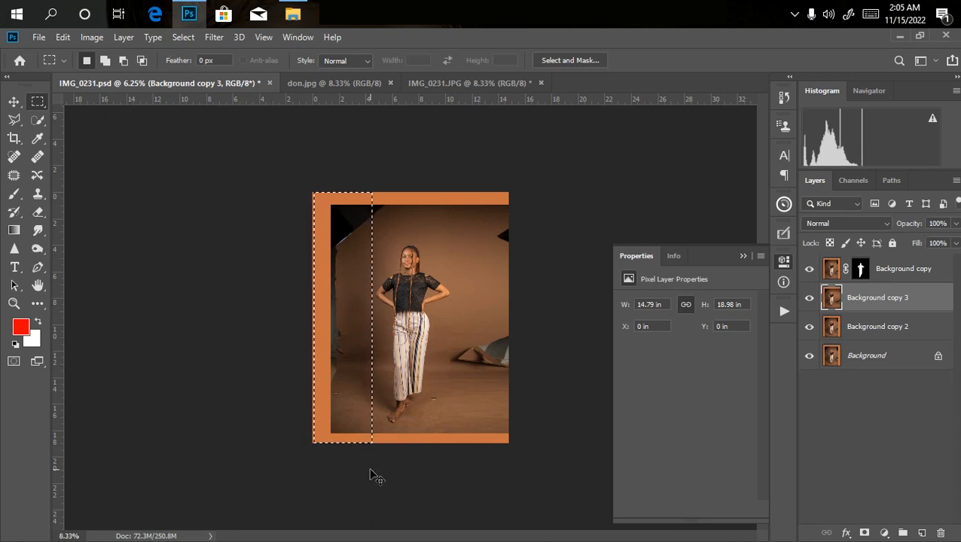
pyautogui.hotkey('ctrl', '=')
pyautogui.hotkey('ctrl', '=')
pyautogui.hotkey('ctrl', '=')
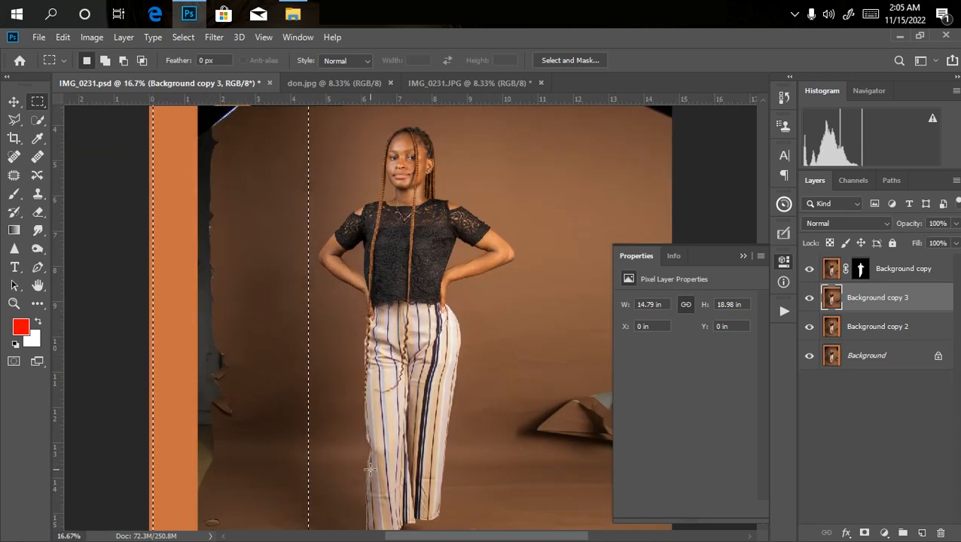
pyautogui.hotkey('ctrl', '-')
pyautogui.hotkey('ctrl', '-')
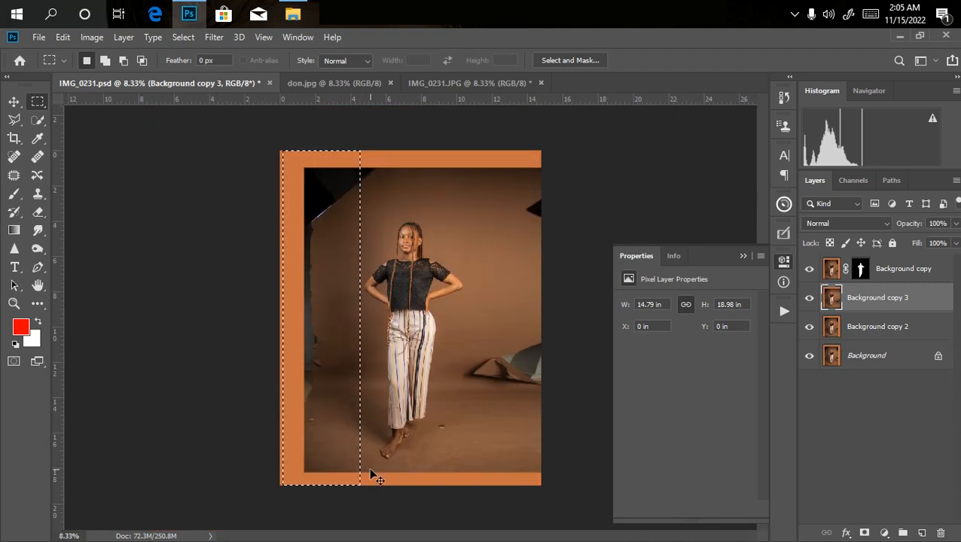
pyautogui.hotkey('ctrl', 't')
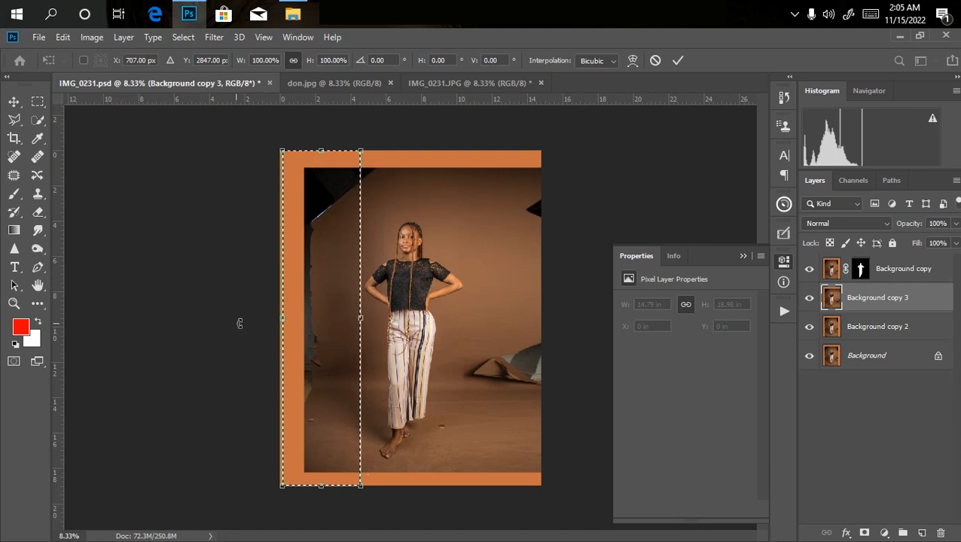
pyautogui.moveTo(282, 317); pyautogui.dragTo(170, 315)
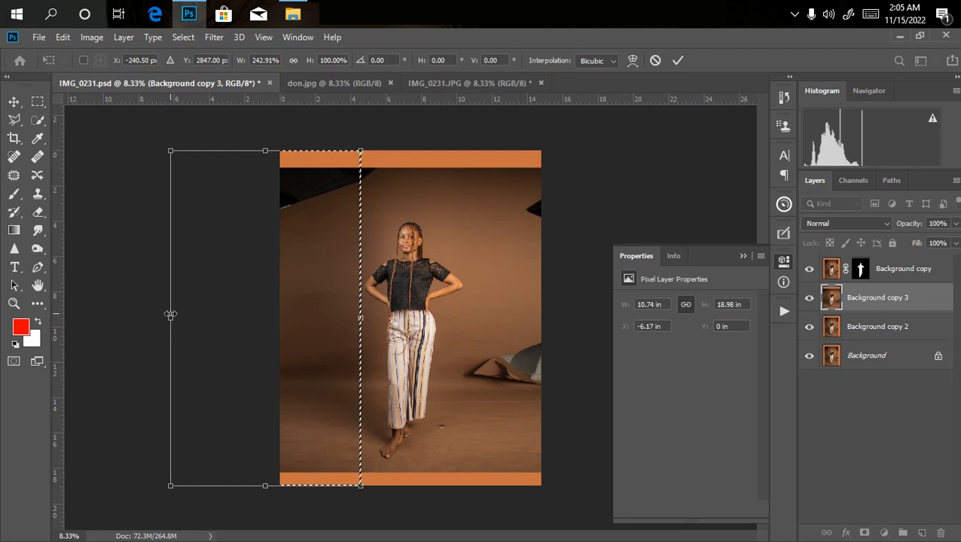
pyautogui.press('Escape')
pyautogui.hotkey('ctrl', 'd')
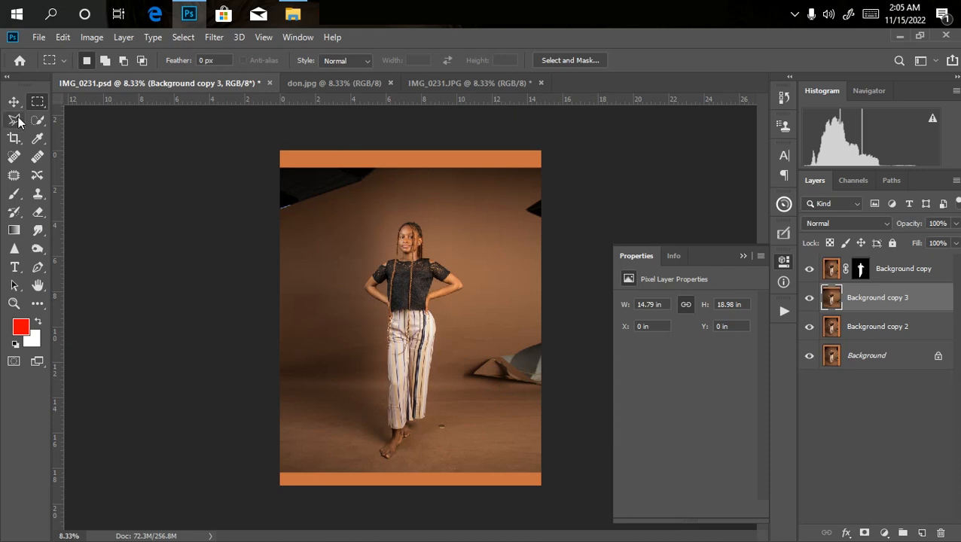
# Marquee-select the full-width strip above the woman's head and stretch it upward to about 368% height past the canvas edge.
pyautogui.moveTo(274, 151); pyautogui.dragTo(614, 214)
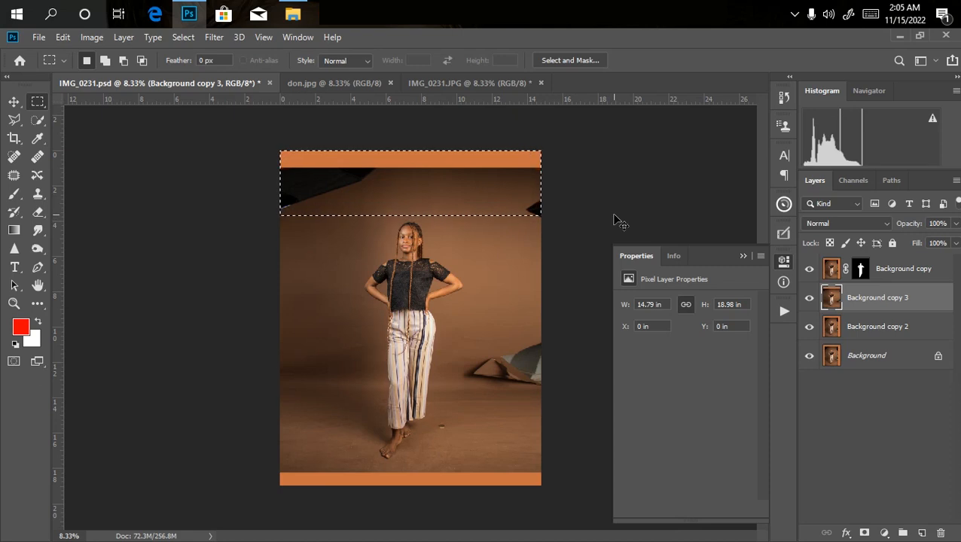
pyautogui.hotkey('ctrl', 't')
pyautogui.hotkey('ctrl', '-')
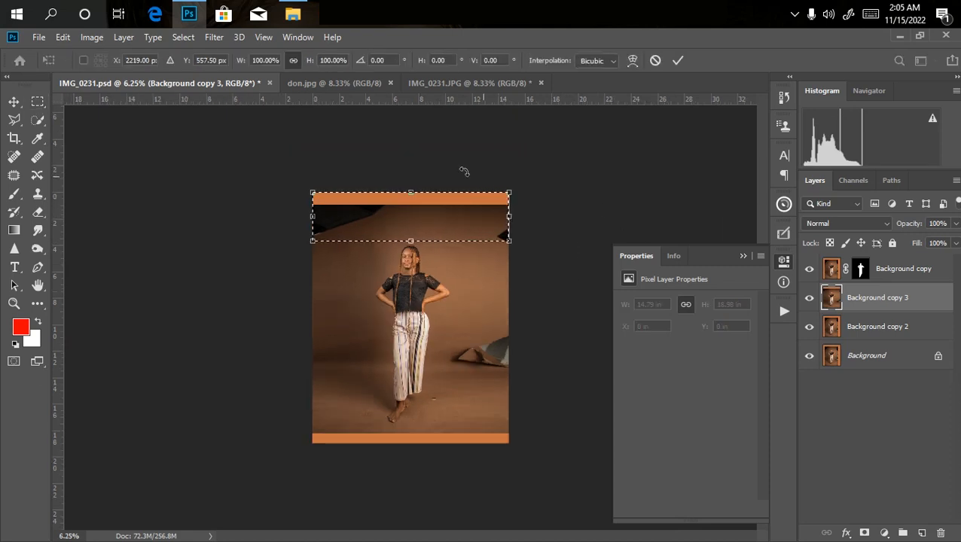
pyautogui.moveTo(412, 190); pyautogui.dragTo(404, 41)
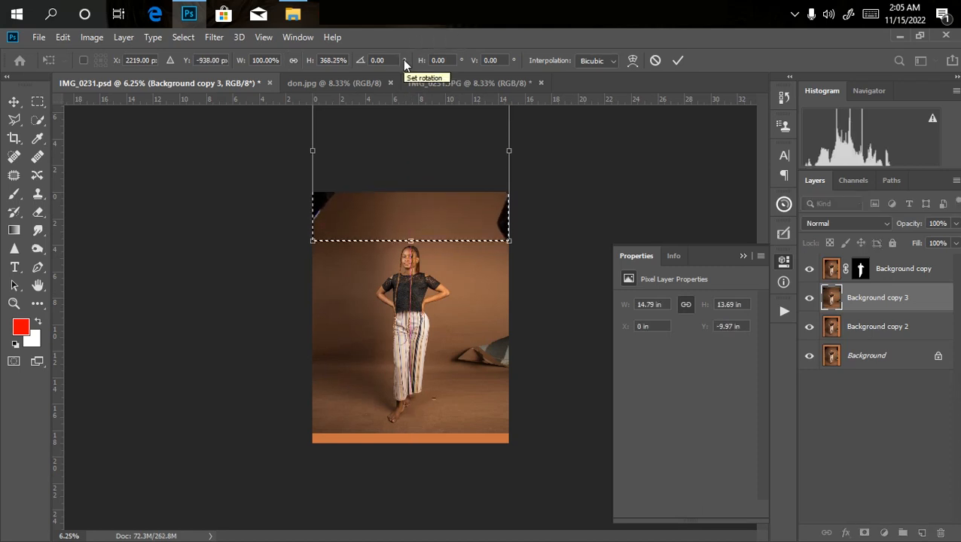
pyautogui.press('Return')
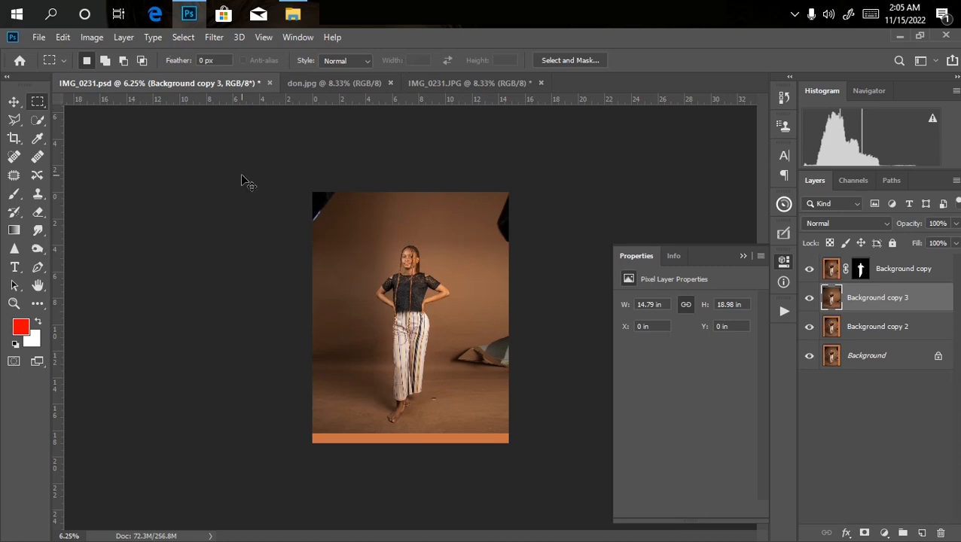
# Marquee-select the strip below the woman's feet and stretch it downward until the floor covers the orange border, then deselect.
pyautogui.hotkey('ctrl', '+')
pyautogui.moveTo(270, 463); pyautogui.dragTo(625, 539)
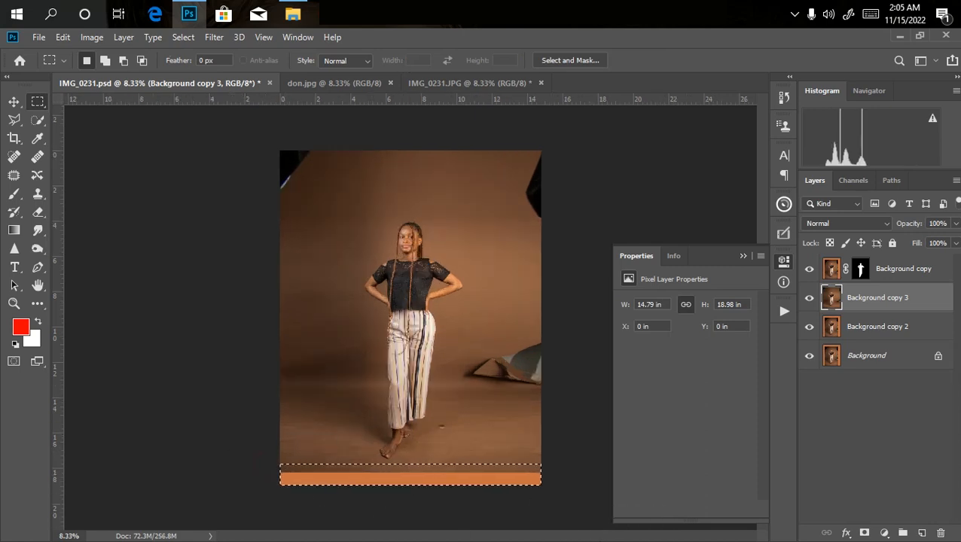
pyautogui.press('Up')
pyautogui.press('Up')
pyautogui.press('Up')
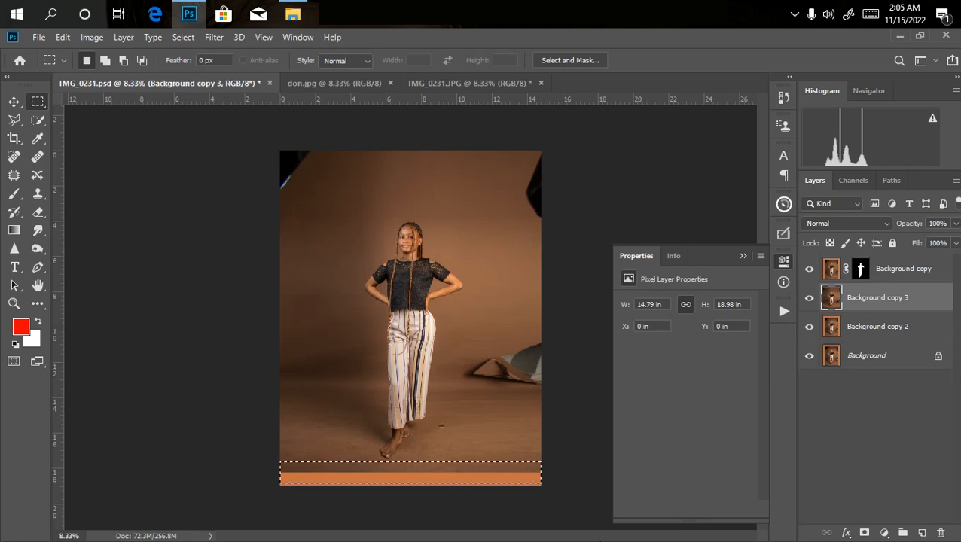
pyautogui.hotkey('ctrl', 't')
pyautogui.hotkey('ctrl', '-')
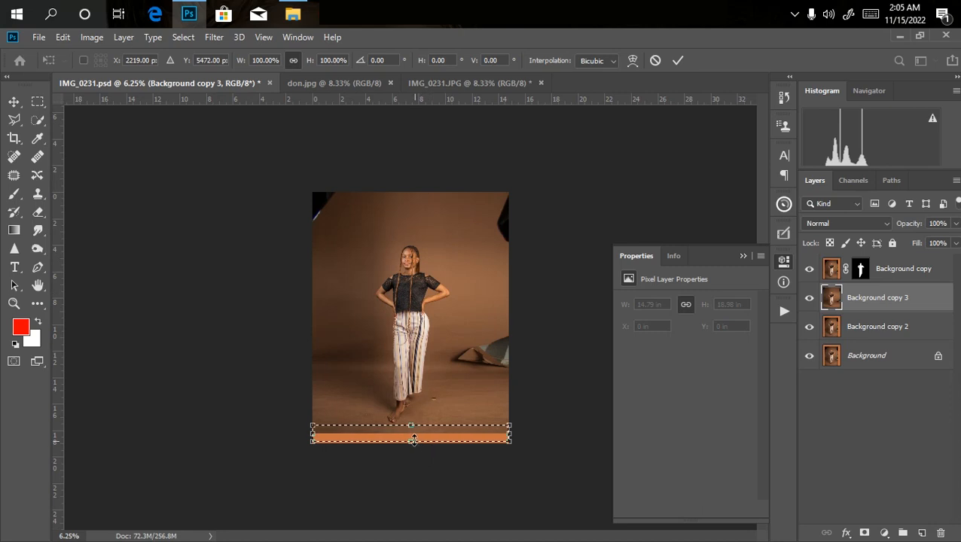
pyautogui.moveTo(414, 442); pyautogui.dragTo(413, 469)
pyautogui.press('Return')
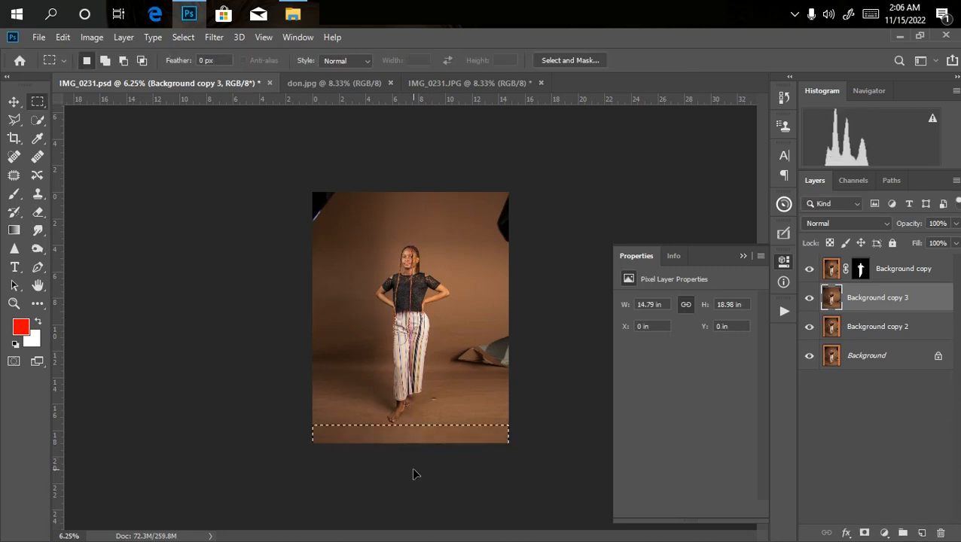
pyautogui.hotkey('ctrl', 'd')
pyautogui.hotkey('ctrl', '+')
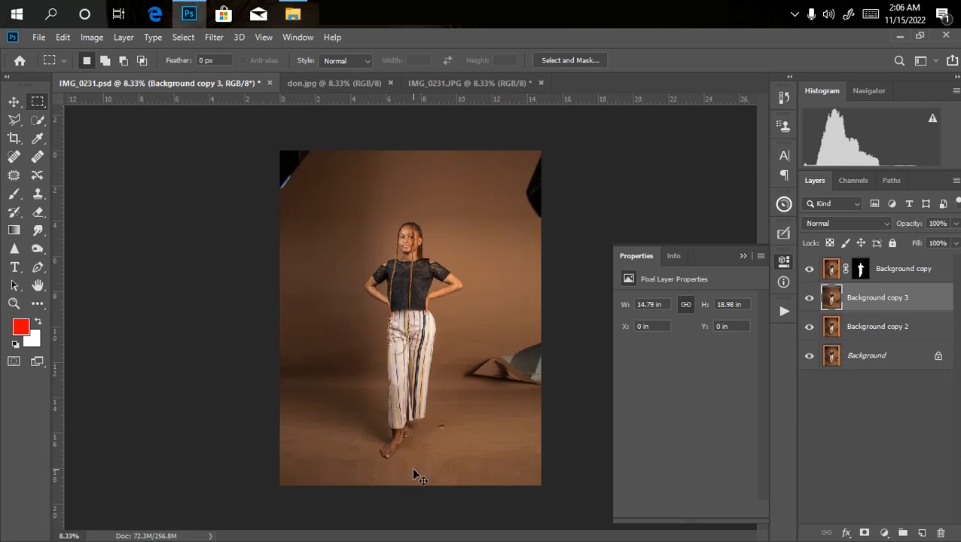
# Use the Patch tool to replace the dark studio equipment in the photo's two upper corners with clean backdrop.
pyautogui.hotkey('ctrl', '-')
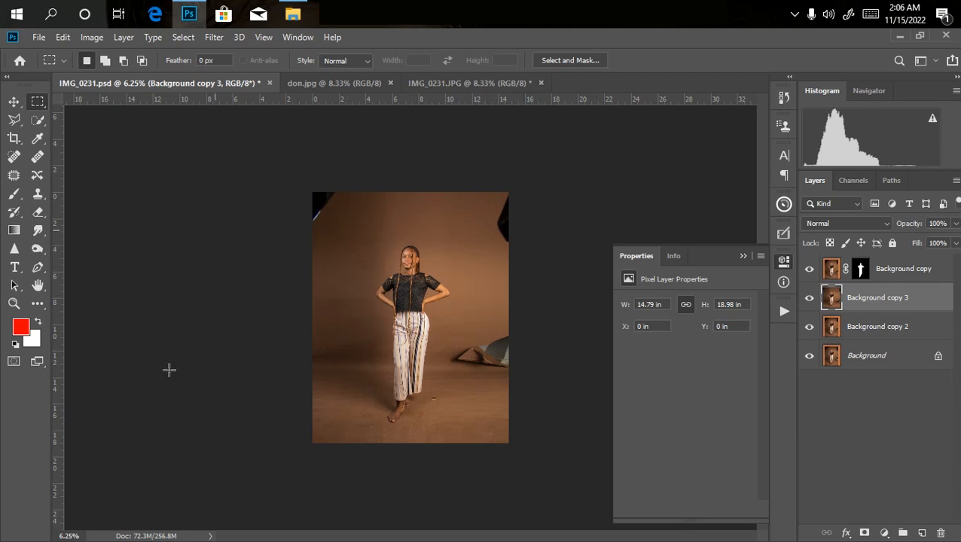
pyautogui.click(13, 179)
pyautogui.moveTo(319, 193)
pyautogui.mouseDown()
pyautogui.moveTo(341, 193)
pyautogui.moveTo(324, 221)
pyautogui.moveTo(305, 236)
pyautogui.moveTo(284, 204)
pyautogui.moveTo(305, 165)
pyautogui.mouseUp()
pyautogui.moveTo(329, 210); pyautogui.dragTo(334, 258)
pyautogui.hotkey('ctrl', 'd')
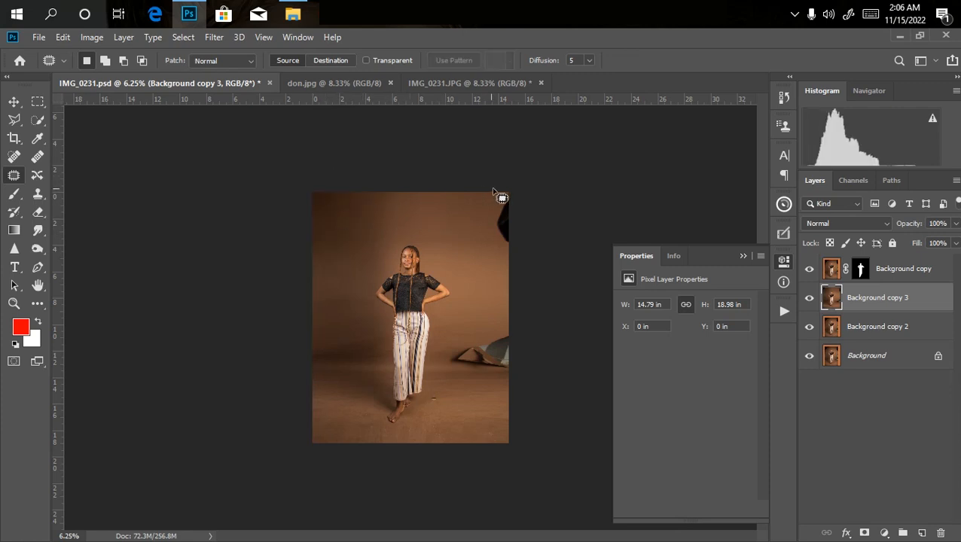
pyautogui.moveTo(505, 191)
pyautogui.mouseDown()
pyautogui.moveTo(492, 216)
pyautogui.moveTo(502, 252)
pyautogui.moveTo(524, 243)
pyautogui.moveTo(538, 184)
pyautogui.mouseUp()
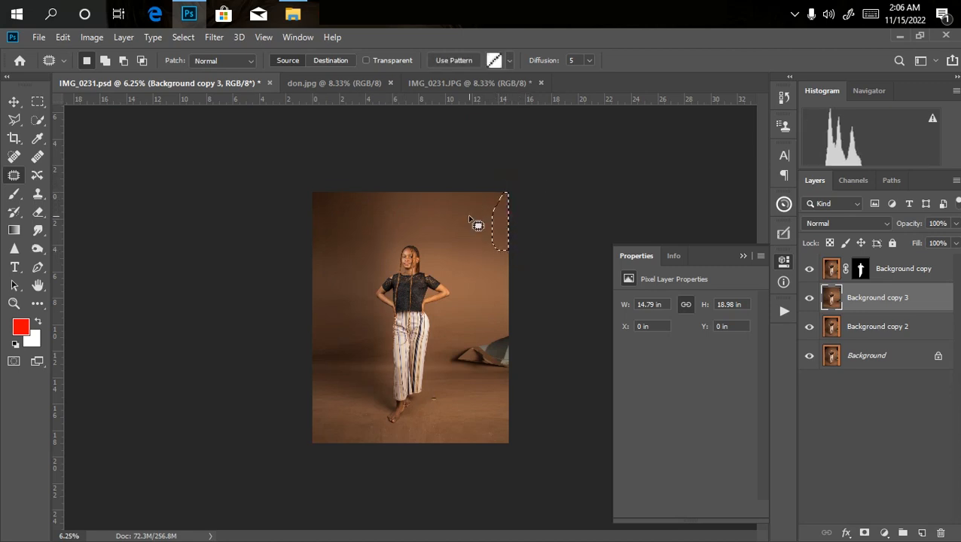
pyautogui.hotkey('ctrl', 'd')
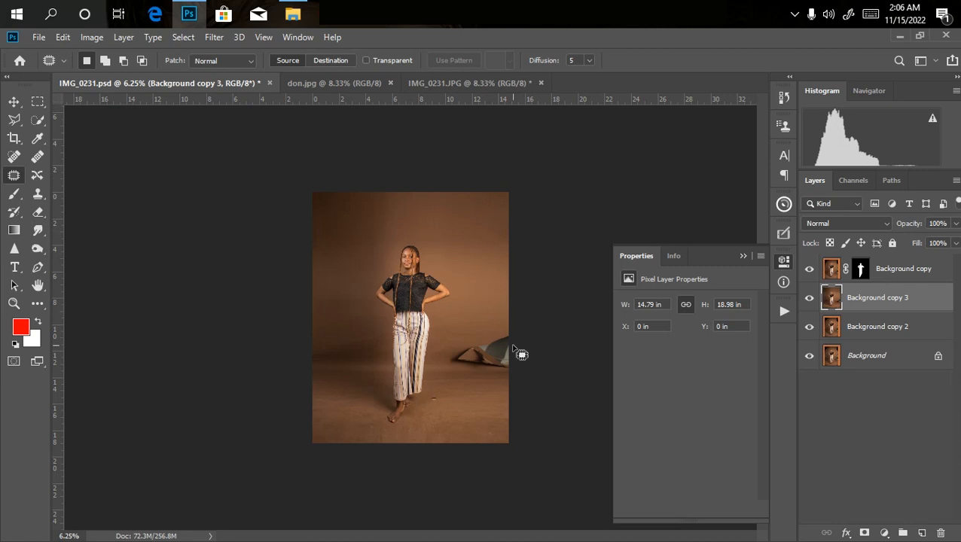
# Patch out the folded backdrop and grey reflector at the photo's right edge, including the dark smudge left along the floor line.
pyautogui.moveTo(451, 363)
pyautogui.mouseDown()
pyautogui.moveTo(512, 365)
pyautogui.moveTo(529, 328)
pyautogui.moveTo(466, 345)
pyautogui.moveTo(450, 360)
pyautogui.moveTo(466, 275)
pyautogui.moveTo(452, 199)
pyautogui.moveTo(468, 232)
pyautogui.mouseUp()
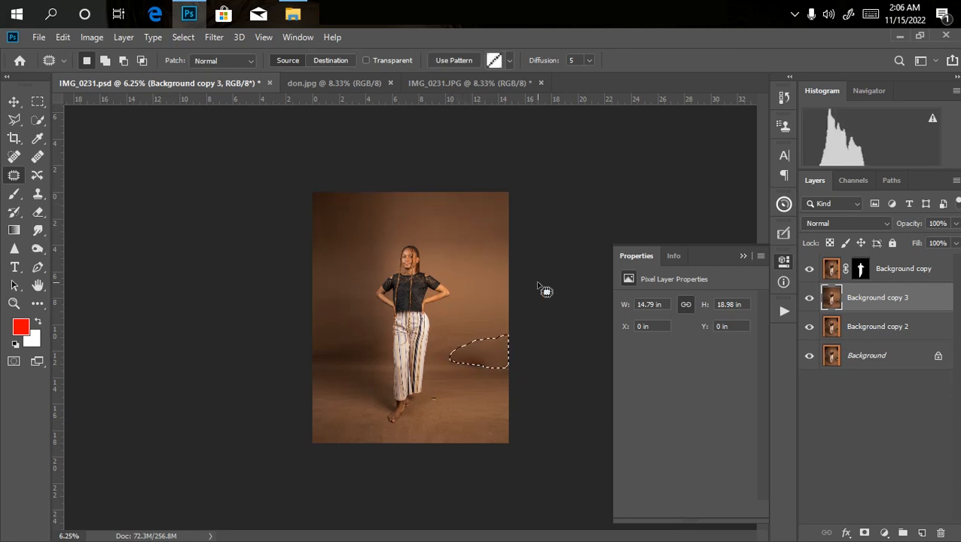
pyautogui.hotkey('ctrl', 'd')
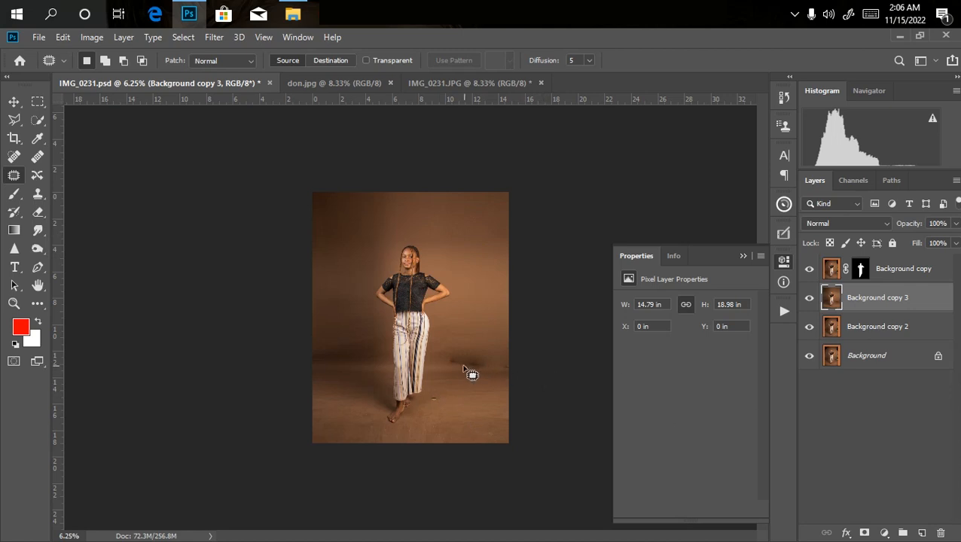
pyautogui.moveTo(441, 361)
pyautogui.mouseDown()
pyautogui.moveTo(492, 364)
pyautogui.moveTo(486, 355)
pyautogui.moveTo(446, 359)
pyautogui.moveTo(487, 321)
pyautogui.mouseUp()
pyautogui.moveTo(461, 367)
pyautogui.mouseDown()
pyautogui.moveTo(492, 365)
pyautogui.moveTo(463, 365)
pyautogui.mouseUp()
pyautogui.moveTo(465, 360)
pyautogui.mouseDown()
pyautogui.moveTo(473, 339)
pyautogui.moveTo(488, 403)
pyautogui.moveTo(469, 442)
pyautogui.mouseUp()
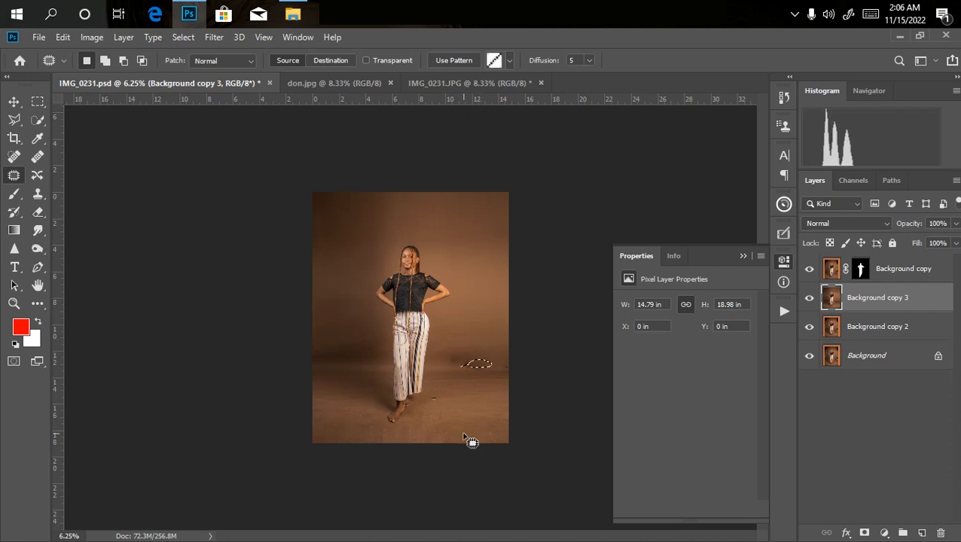
pyautogui.hotkey('ctrl', 'd')
# Patch out the floor blemish beside the woman's feet and the mark at the photo's right edge near the floor line, then deselect.
pyautogui.hotkey('ctrl', '+')
pyautogui.hotkey('ctrl', '+')
pyautogui.hotkey('ctrl', '-')
pyautogui.hotkey('ctrl', '-')
pyautogui.hotkey('ctrl', '+')
pyautogui.hotkey('ctrl', '+')
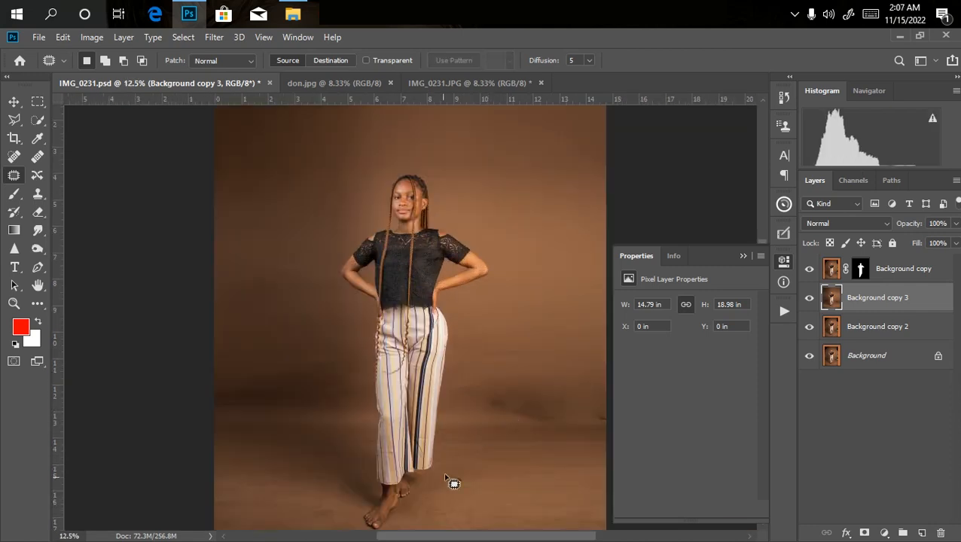
pyautogui.moveTo(455, 494)
pyautogui.mouseDown()
pyautogui.moveTo(464, 460)
pyautogui.moveTo(474, 476)
pyautogui.moveTo(458, 495)
pyautogui.mouseUp()
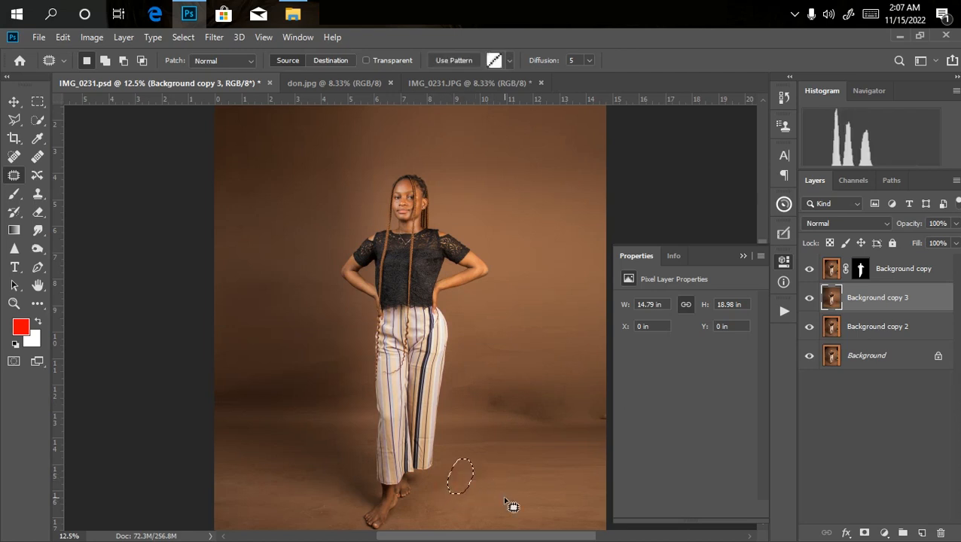
pyautogui.hotkey('ctrl', '-')
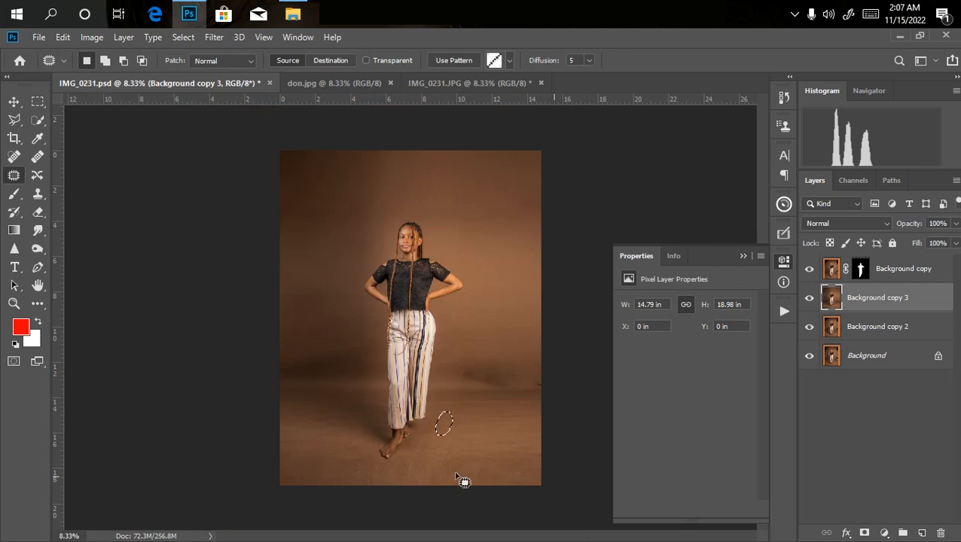
pyautogui.moveTo(536, 376)
pyautogui.mouseDown()
pyautogui.moveTo(541, 399)
pyautogui.moveTo(525, 354)
pyautogui.mouseUp()
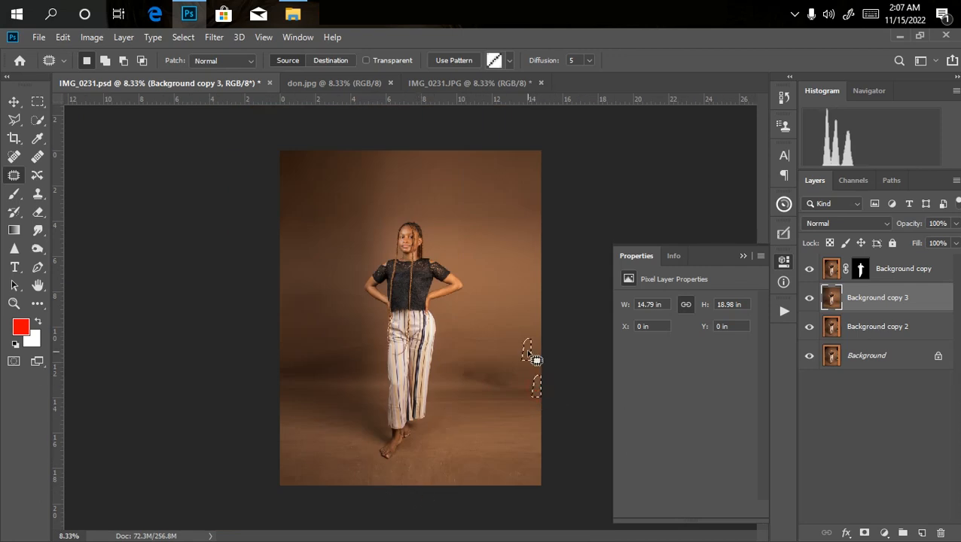
pyautogui.hotkey('ctrl', '-')
pyautogui.hotkey('ctrl', '-')
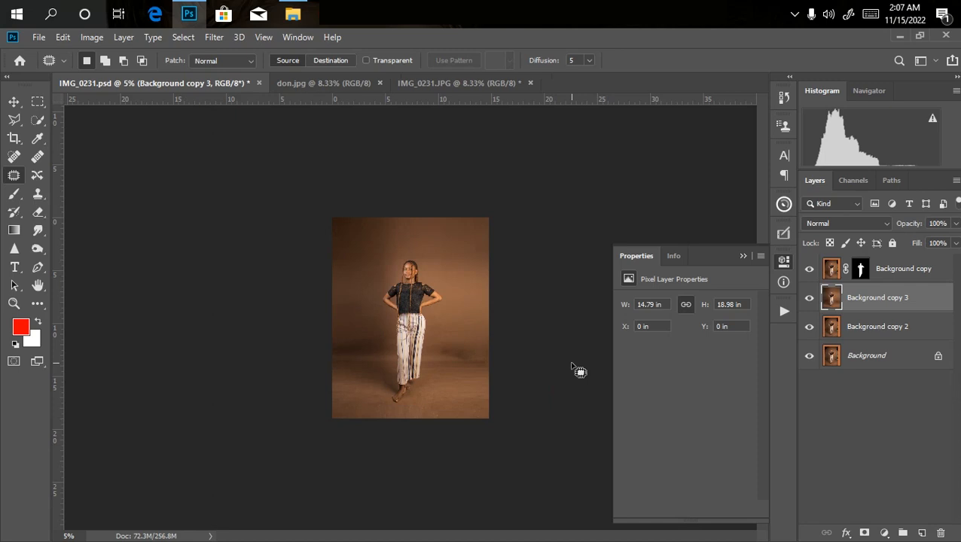
pyautogui.click(183, 37)
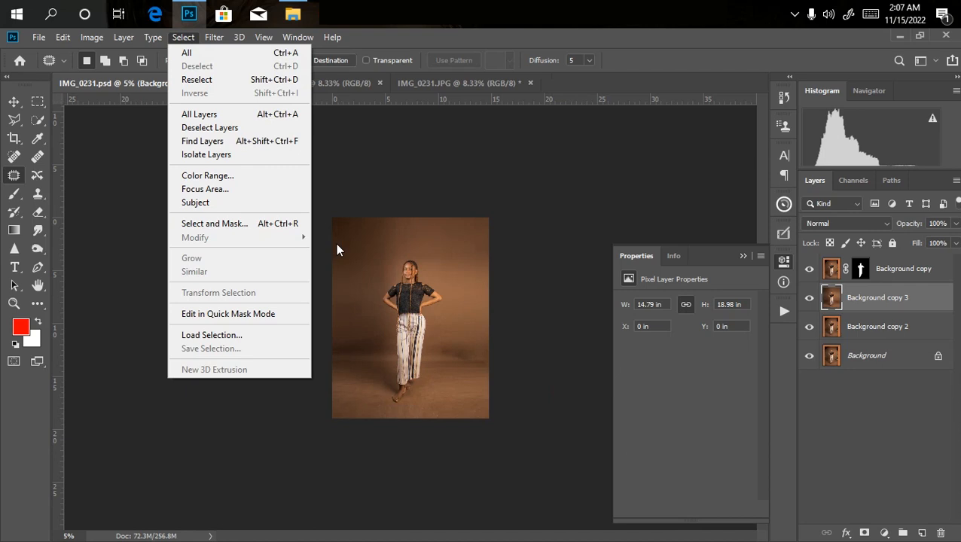
pyautogui.click(600, 326)
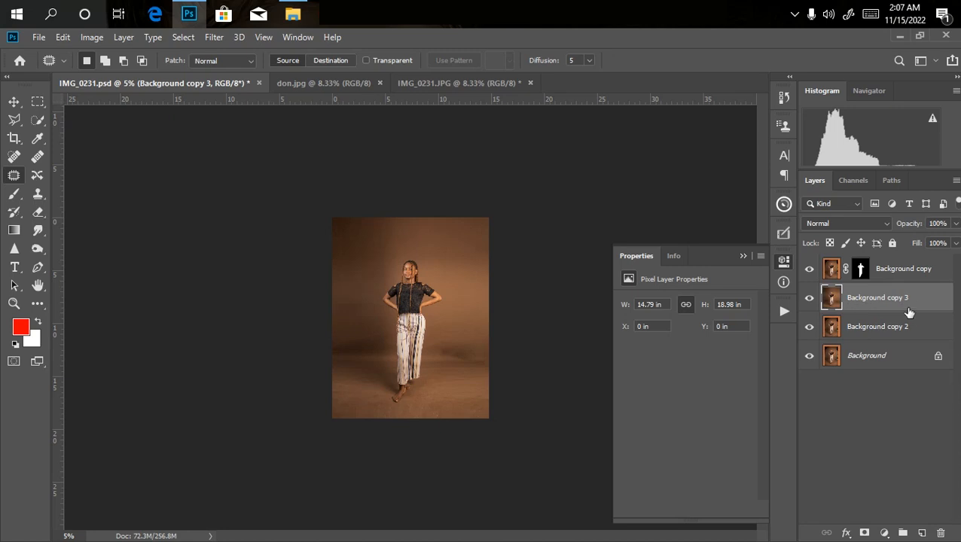
pyautogui.click(214, 37)
pyautogui.click(214, 37)
pyautogui.click(214, 36)
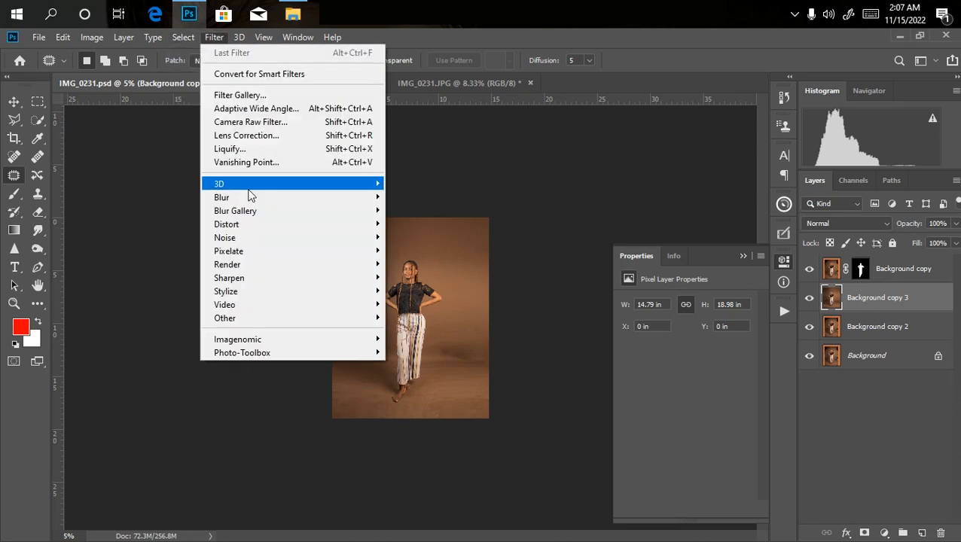
pyautogui.moveTo(288, 199)
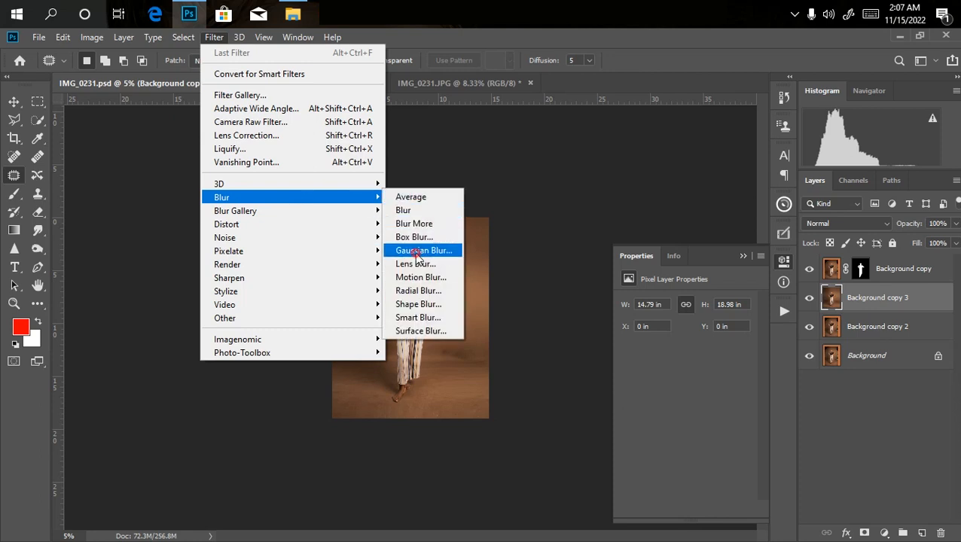
pyautogui.click(416, 250)
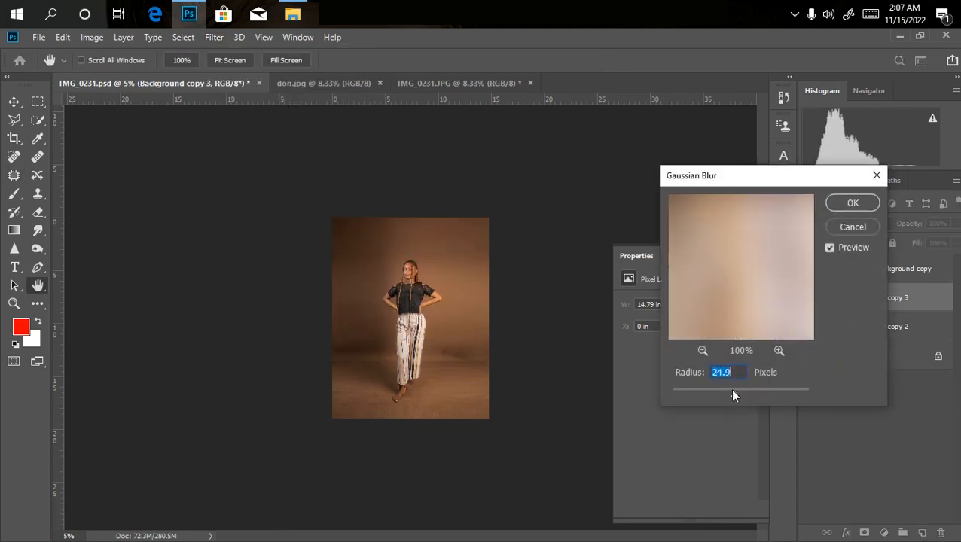
pyautogui.moveTo(747, 394); pyautogui.dragTo(765, 392)
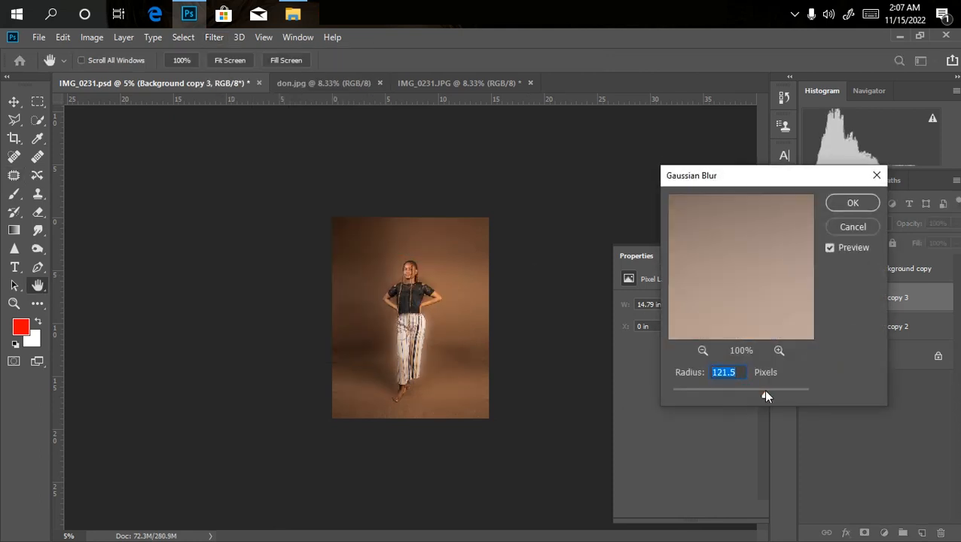
pyautogui.hotkey('ctrl', '+')
pyautogui.hotkey('ctrl', '+')
pyautogui.hotkey('ctrl', '+')
pyautogui.hotkey('ctrl', '+')
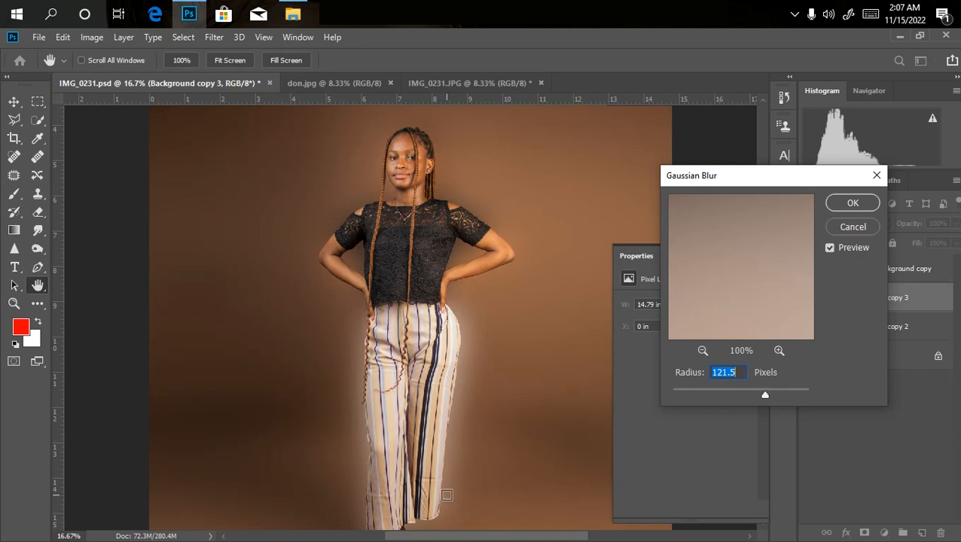
pyautogui.click(853, 227)
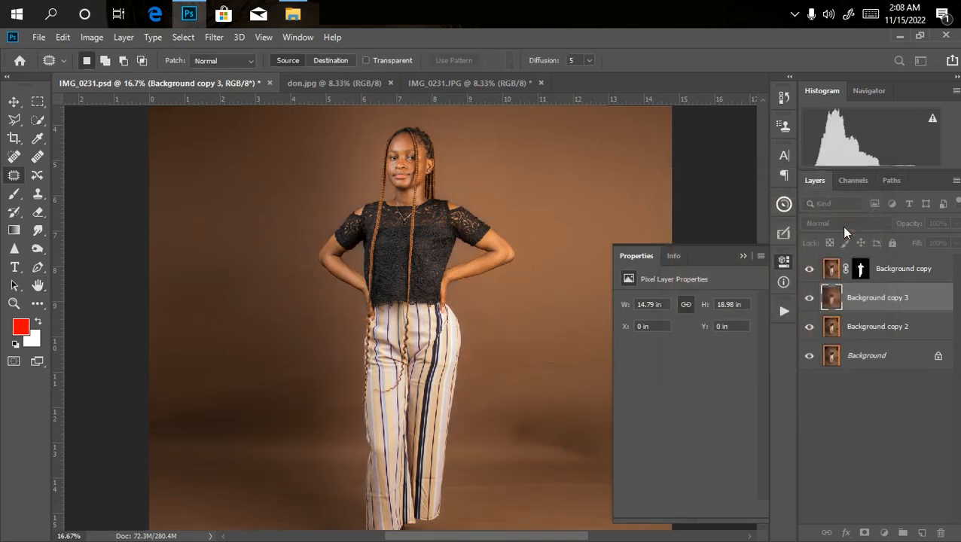
# Load the woman's silhouette as a selection from the Background copy layer's mask while keeping Background copy 3 active.
pyautogui.hotkey('ctrl', '-')
pyautogui.hotkey('ctrl', '-')
pyautogui.hotkey('ctrl', '-')
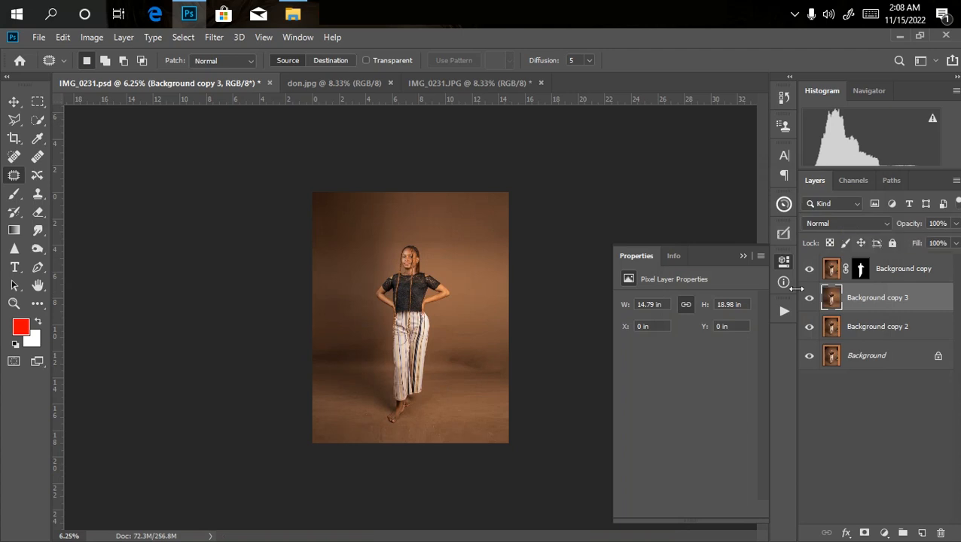
pyautogui.keyDown('ctrl'); pyautogui.click(859, 269); pyautogui.keyUp('ctrl')
pyautogui.hotkey('ctrl', '+')
pyautogui.hotkey('ctrl', '+')
pyautogui.hotkey('ctrl', '+')
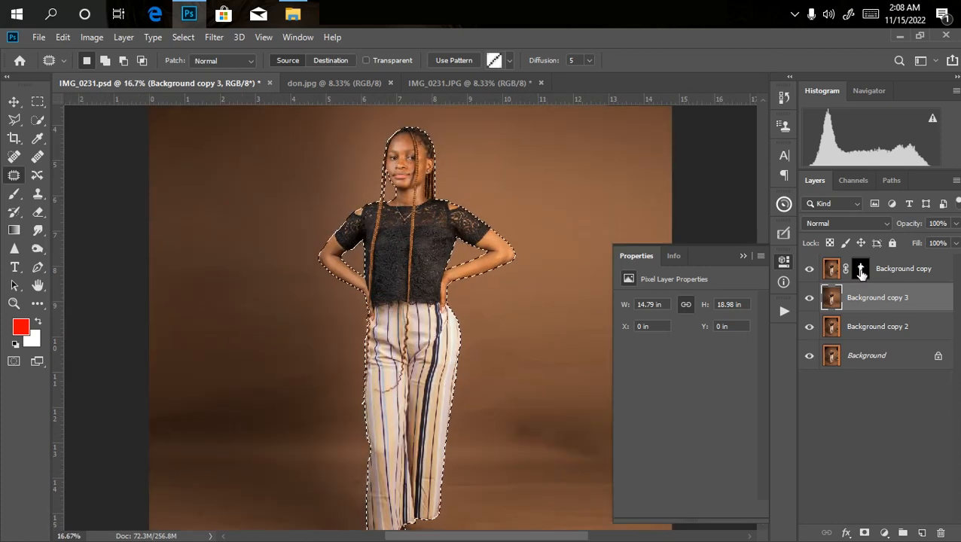
# Examine the selection edge closely around the woman's arms, hands, braids and trousers.
pyautogui.hotkey('ctrl', '+')
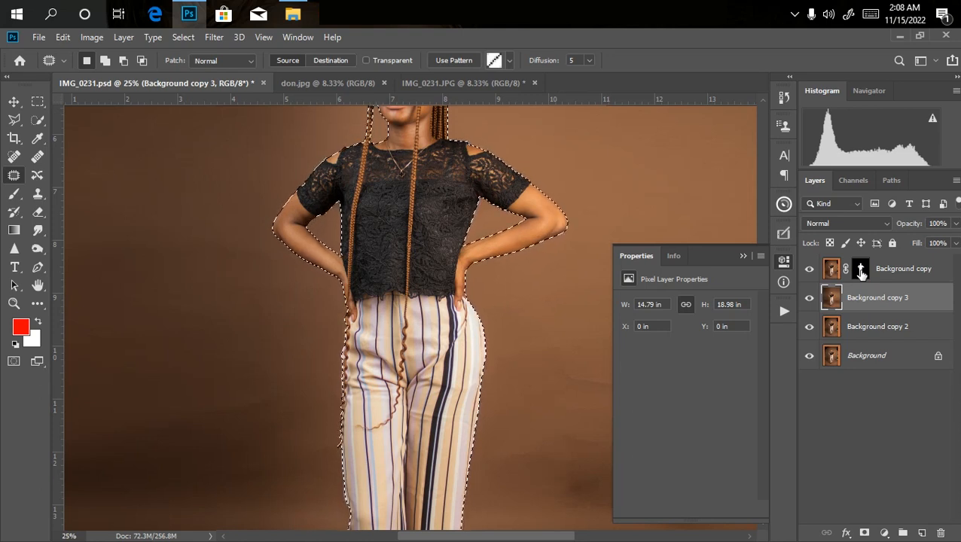
pyautogui.hotkey('ctrl', '+')
pyautogui.hotkey('ctrl', '+')
pyautogui.hotkey('ctrl', '+')
pyautogui.hotkey('ctrl', '+')
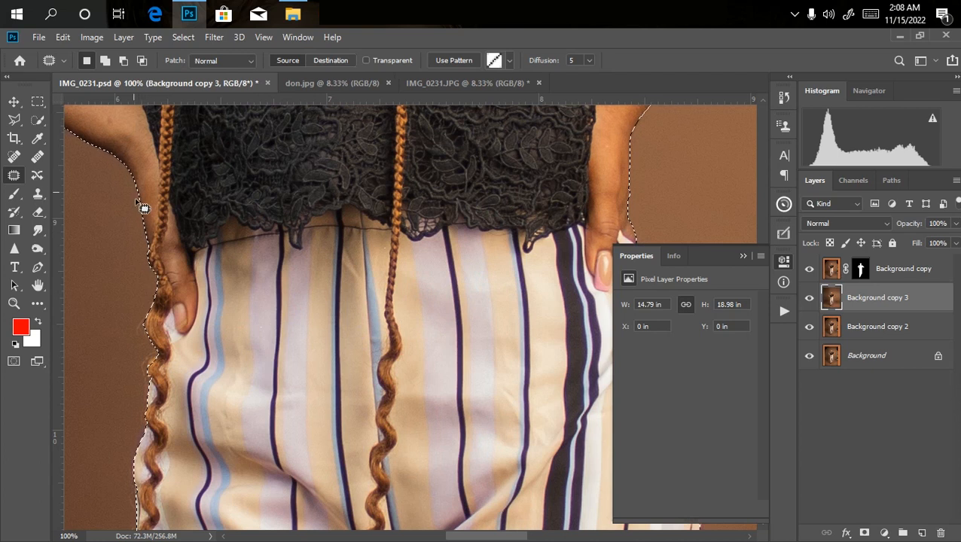
pyautogui.hotkey('ctrl', '-')
pyautogui.hotkey('ctrl', '-')
pyautogui.hotkey('ctrl', '-')
pyautogui.hotkey('ctrl', '-')
pyautogui.hotkey('ctrl', '-')
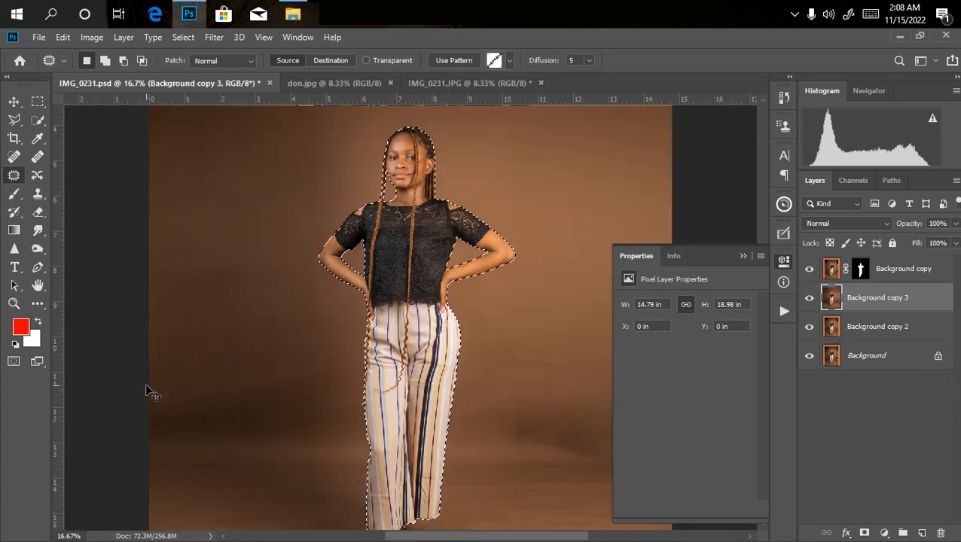
pyautogui.hotkey('ctrl', '-')
pyautogui.hotkey('ctrl', '-')
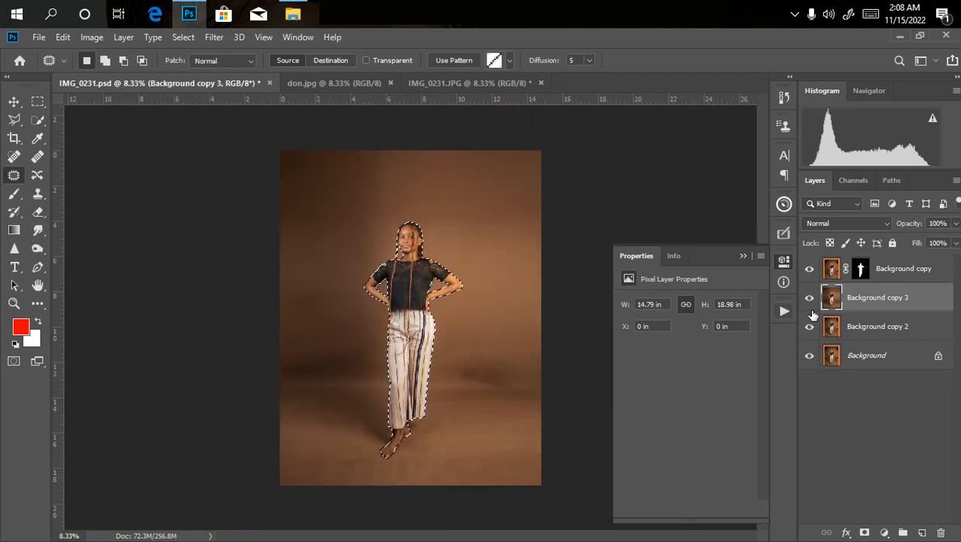
# Expand the silhouette selection by 8 pixels.
pyautogui.click(213, 38)
pyautogui.moveTo(189, 38)
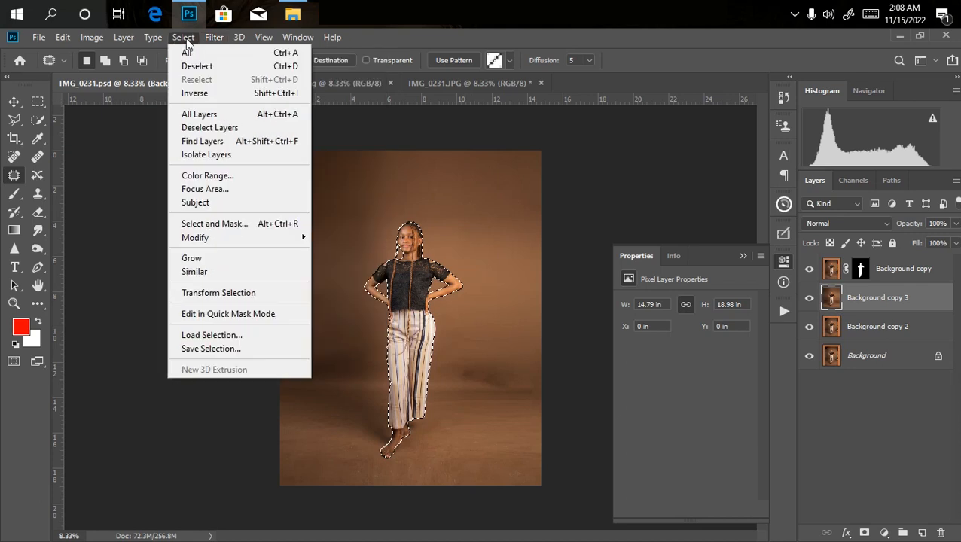
pyautogui.moveTo(216, 237)
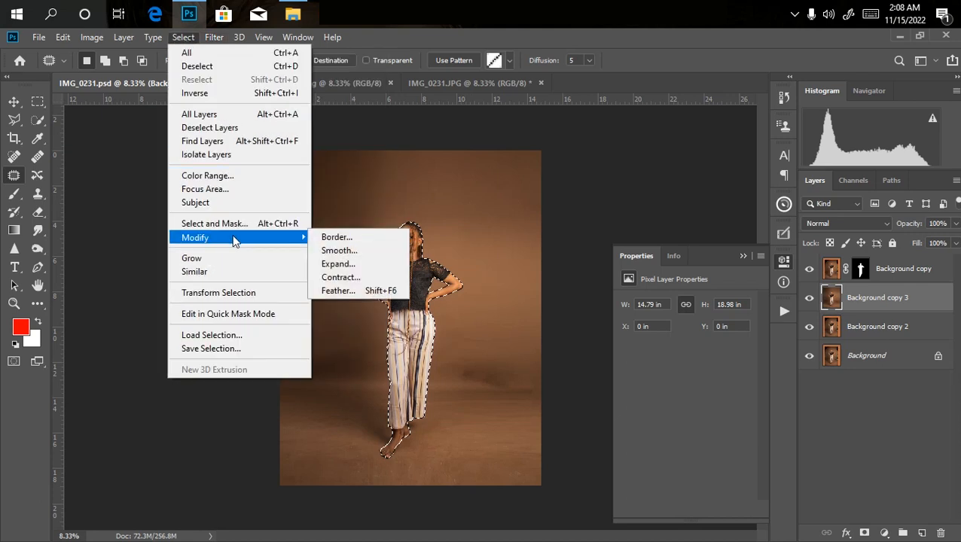
pyautogui.click(338, 264)
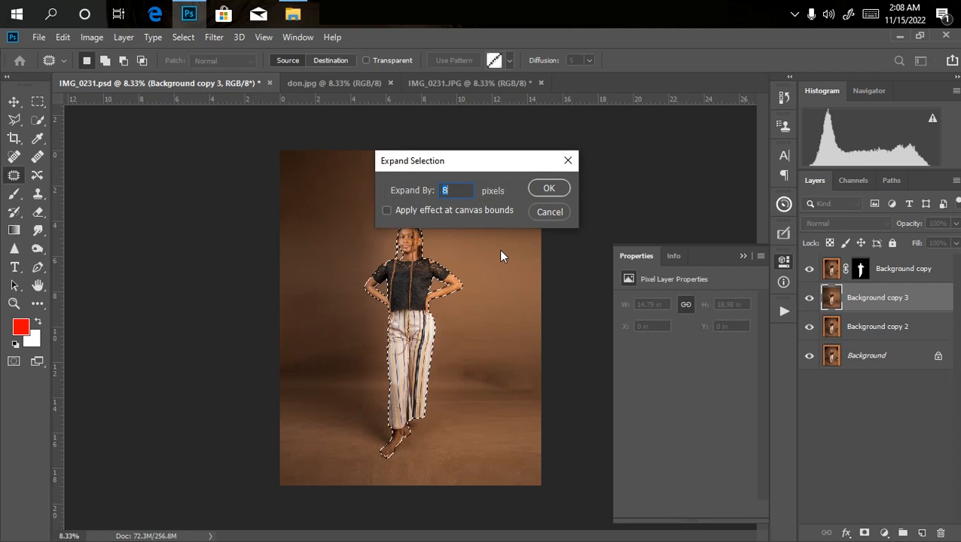
pyautogui.write('8')
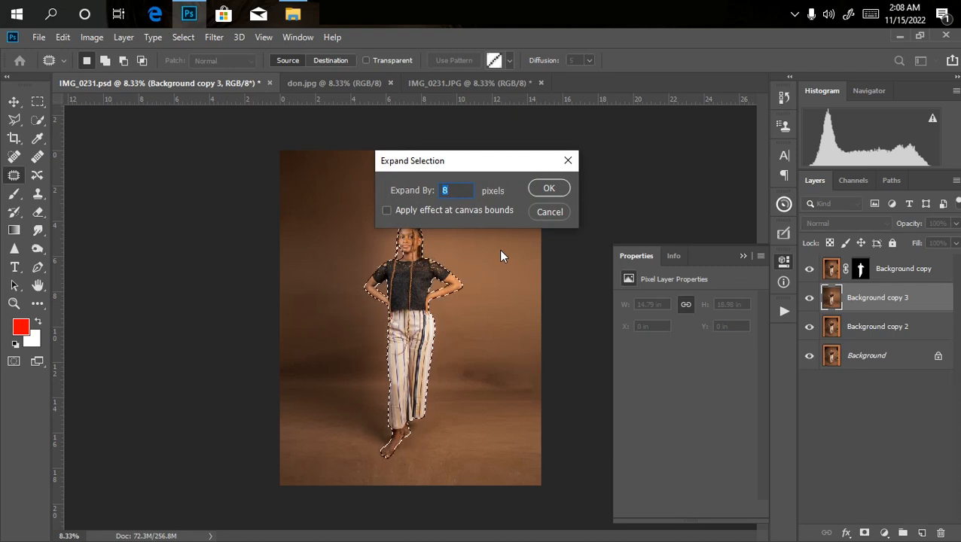
pyautogui.press('Return')
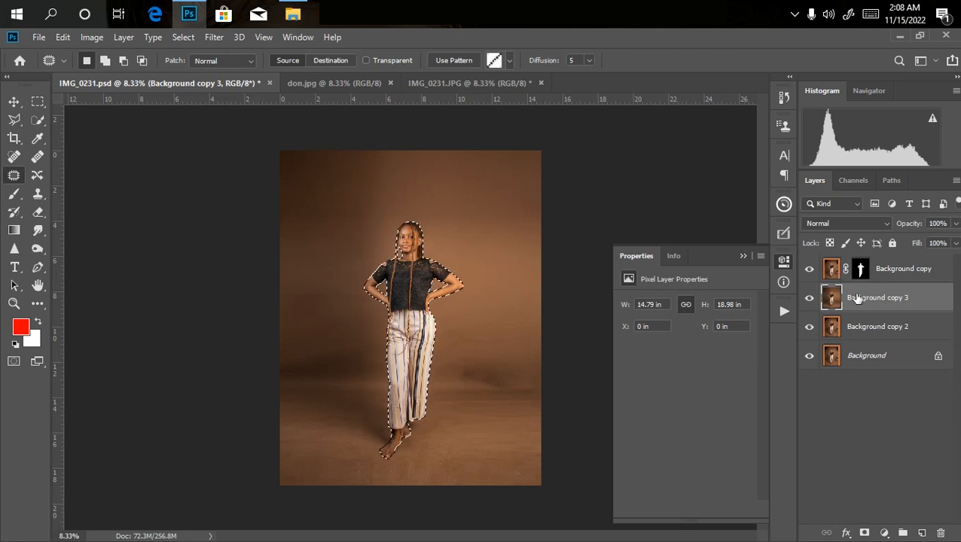
# Delete the selected silhouette from Background copy 3, check the cutout with the other layers hidden, and clear the selection.
pyautogui.press('Delete')
pyautogui.click(808, 268)
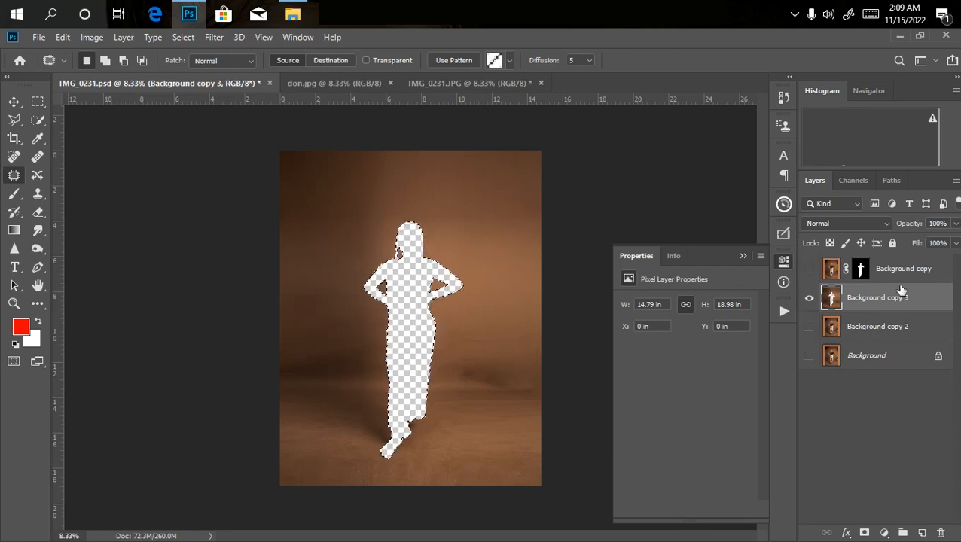
pyautogui.click(809, 329)
pyautogui.click(809, 357)
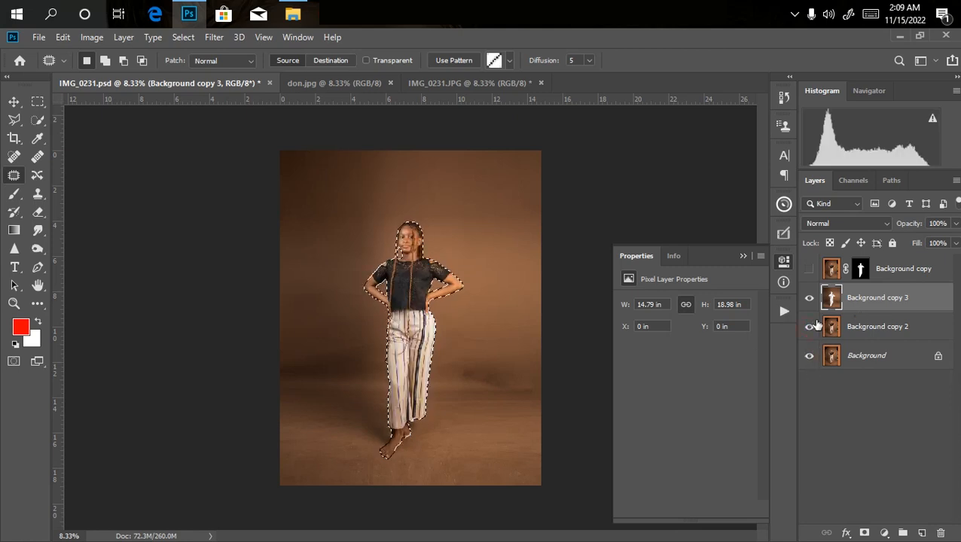
pyautogui.click(809, 271)
pyautogui.hotkey('ctrl', 'd')
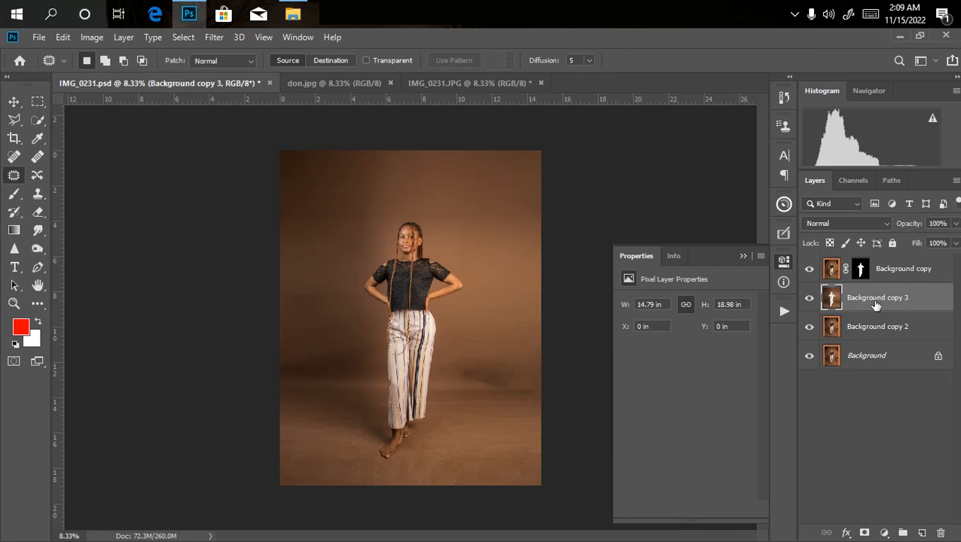
# Duplicate the Background copy 3 layer and apply a Gaussian Blur stronger than 24.9 pixels to the duplicate.
pyautogui.hotkey('ctrl', 'j')
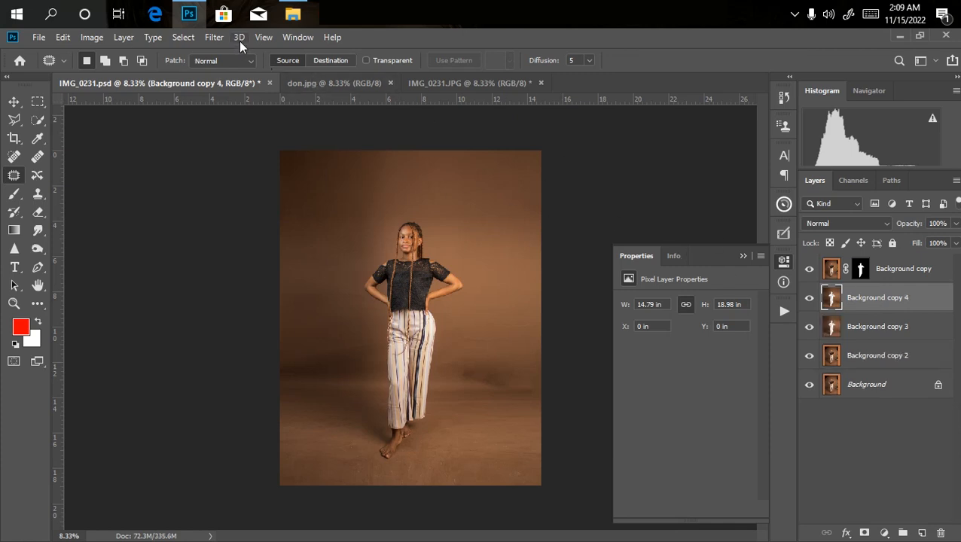
pyautogui.click(211, 41)
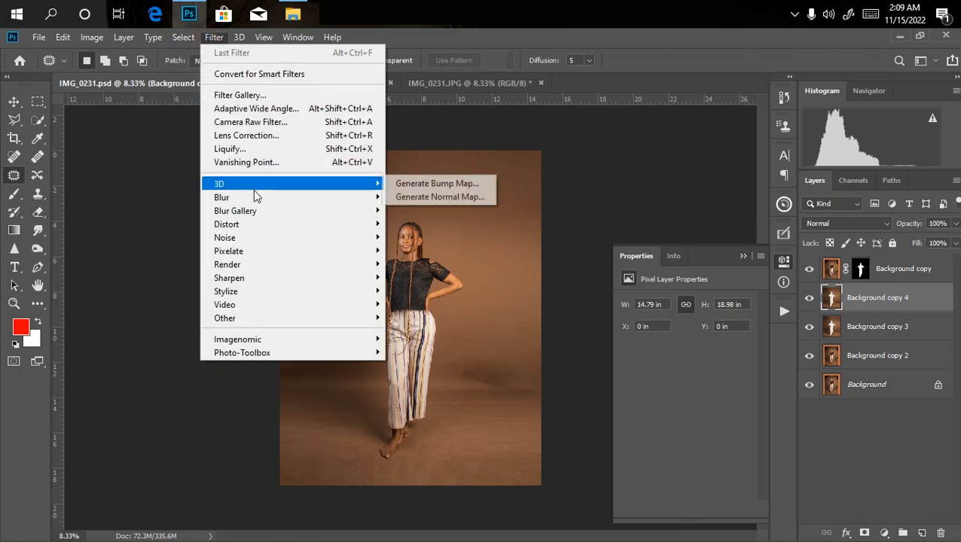
pyautogui.click(420, 250)
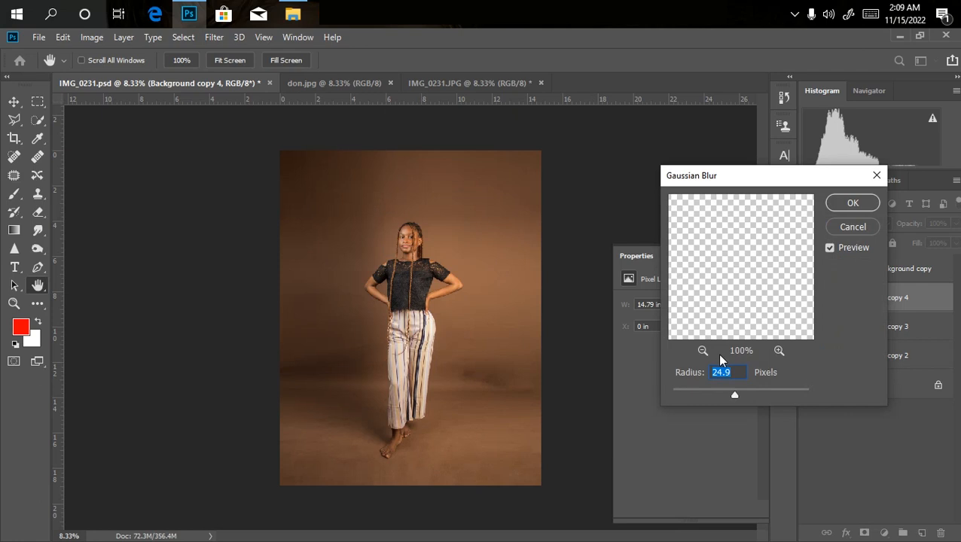
pyautogui.moveTo(749, 398); pyautogui.dragTo(754, 398)
pyautogui.press('Return')
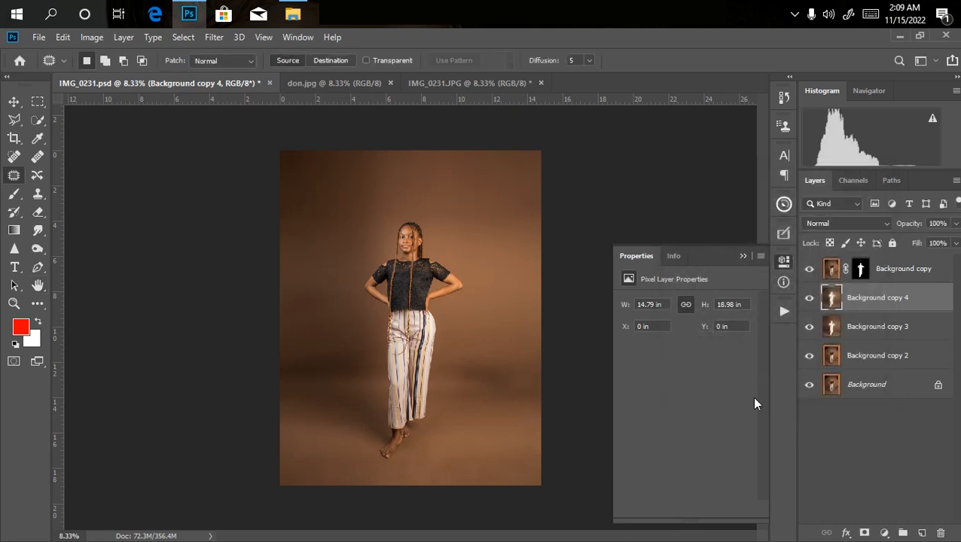
# Check the blurred backdrop around the woman's outline and add a white layer mask to Background copy 4.
pyautogui.hotkey('ctrl', '+')
pyautogui.hotkey('ctrl', '+')
pyautogui.hotkey('ctrl', '+')
pyautogui.hotkey('ctrl', '+')
pyautogui.hotkey('ctrl', '+')
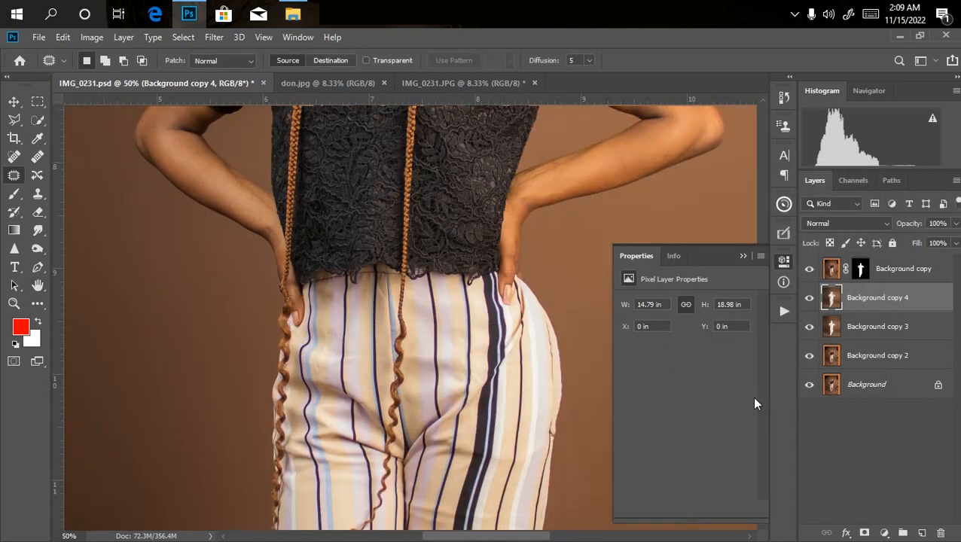
pyautogui.hotkey('ctrl', '-')
pyautogui.hotkey('ctrl', '-')
pyautogui.hotkey('ctrl', '-')
pyautogui.hotkey('ctrl', '-')
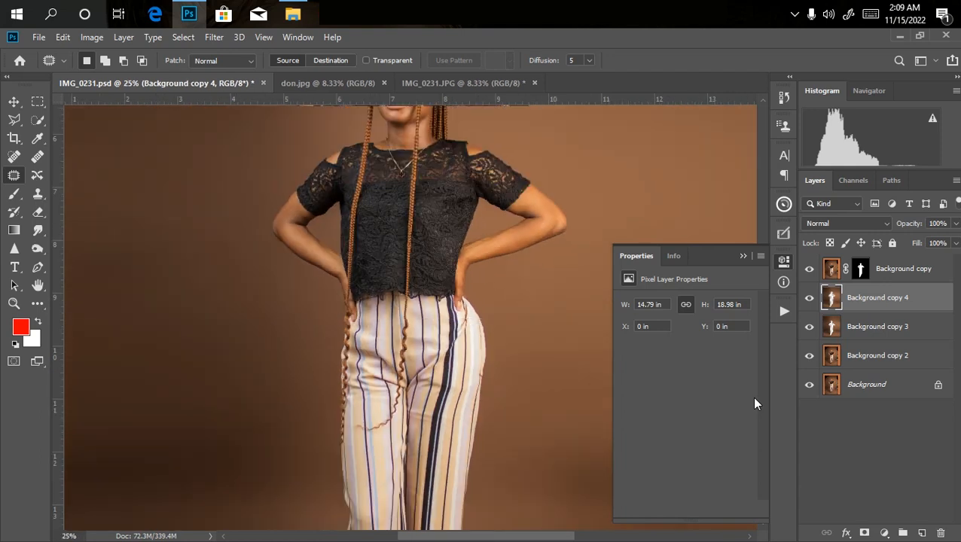
pyautogui.hotkey('ctrl', '-')
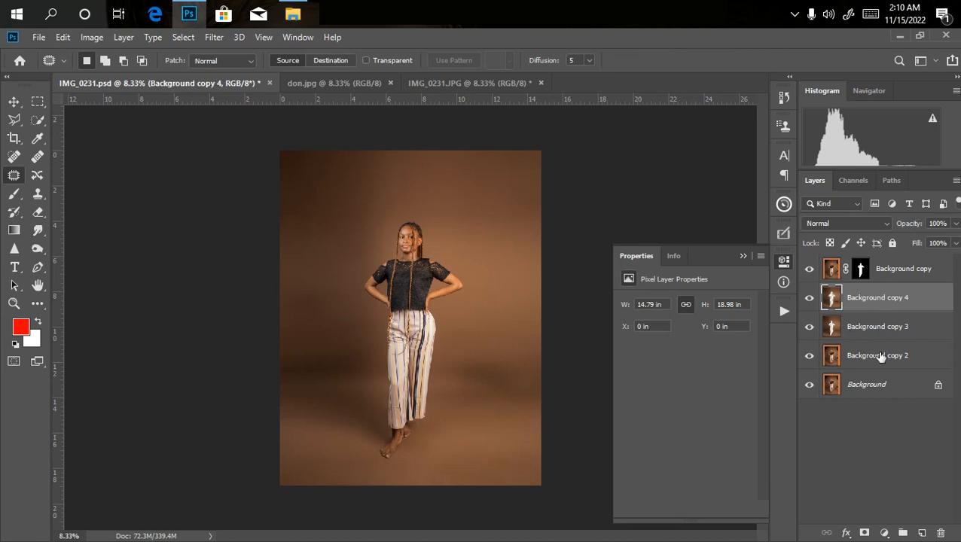
pyautogui.click(863, 532)
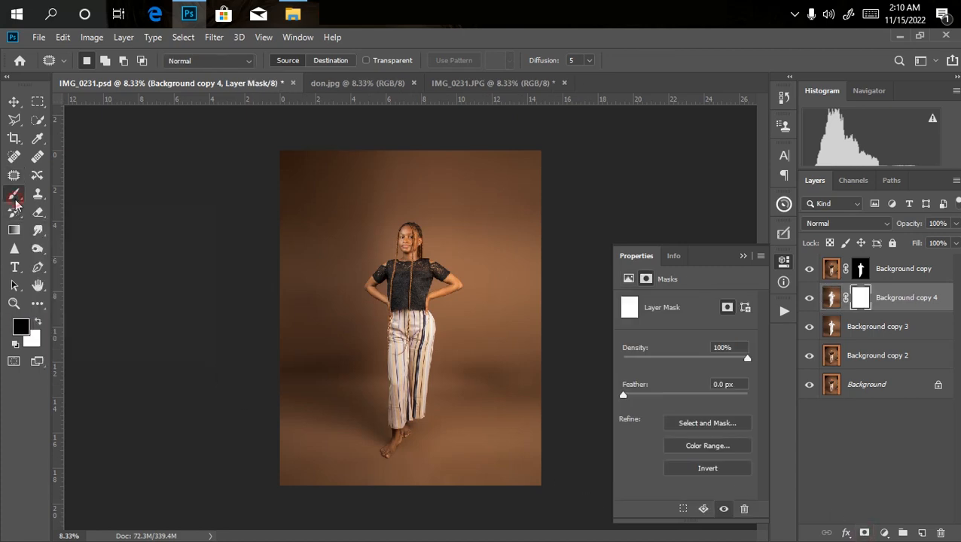
# Paint black on Background copy 4's layer mask around the woman's feet with a soft brush at 100% opacity.
pyautogui.click(14, 193)
pyautogui.click(323, 60)
pyautogui.moveTo(320, 76); pyautogui.dragTo(433, 95)
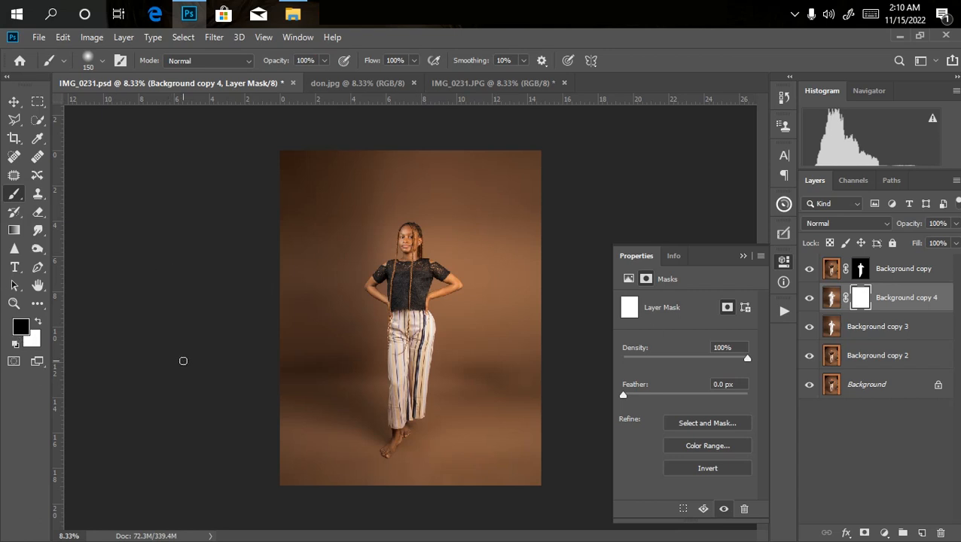
pyautogui.press(']')
pyautogui.press(']')
pyautogui.press(']')
pyautogui.press(']')
pyautogui.press(']')
pyautogui.press('[')
pyautogui.moveTo(394, 446); pyautogui.dragTo(426, 426)
pyautogui.hotkey('ctrl', '+')
pyautogui.hotkey('ctrl', '-')
# Enlarge the brush to 500 px, extend the black mask painting around both feet and lower trouser hems, and check the result.
pyautogui.press(']')
pyautogui.moveTo(375, 459)
pyautogui.mouseDown()
pyautogui.moveTo(381, 423)
pyautogui.moveTo(384, 432)
pyautogui.moveTo(395, 411)
pyautogui.moveTo(385, 413)
pyautogui.moveTo(429, 413)
pyautogui.mouseUp()
pyautogui.hotkey('ctrl', '+')
pyautogui.hotkey('ctrl', '-')
# Add a new empty layer above Background copy 4 and sample a light brown from the backdrop as the foreground color.
pyautogui.click(920, 533)
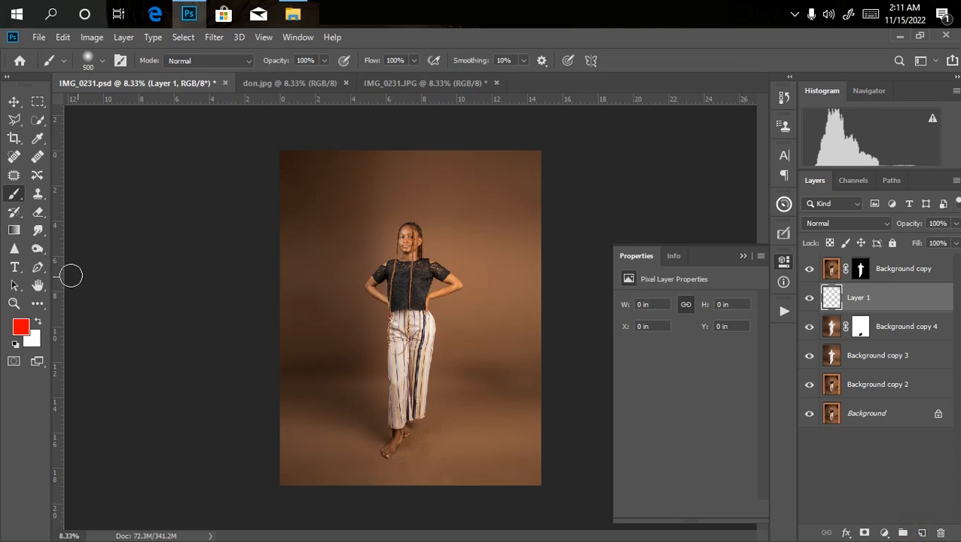
pyautogui.click(19, 330)
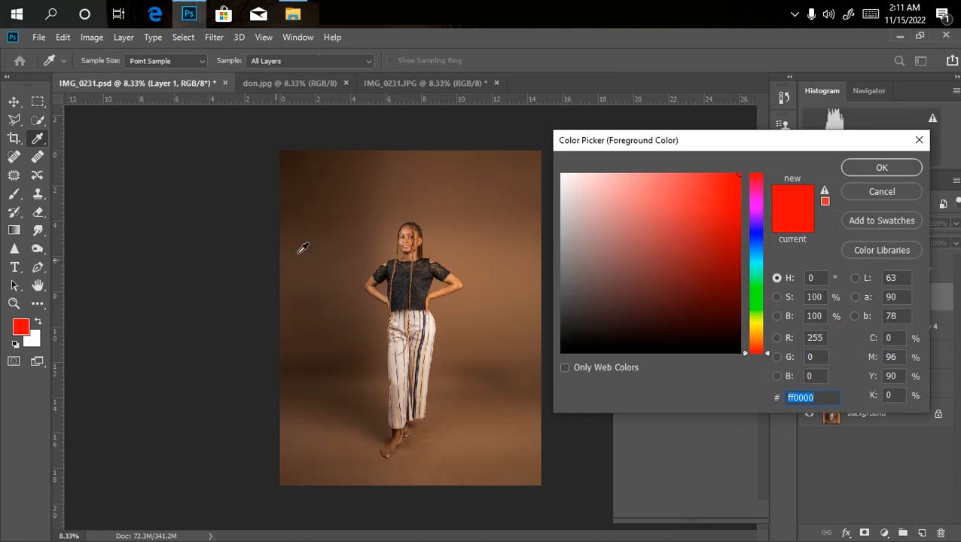
pyautogui.click(459, 204)
pyautogui.moveTo(502, 235); pyautogui.dragTo(479, 239)
pyautogui.press('Return')
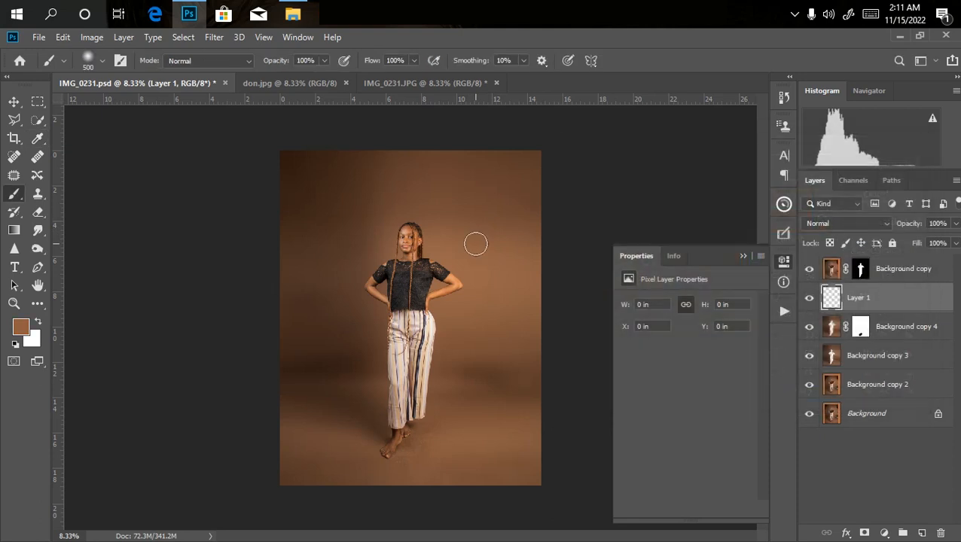
# Paint the sampled brown over the dark upper-left backdrop on Layer 1 with a 1900 px brush at 25% opacity.
pyautogui.click(323, 62)
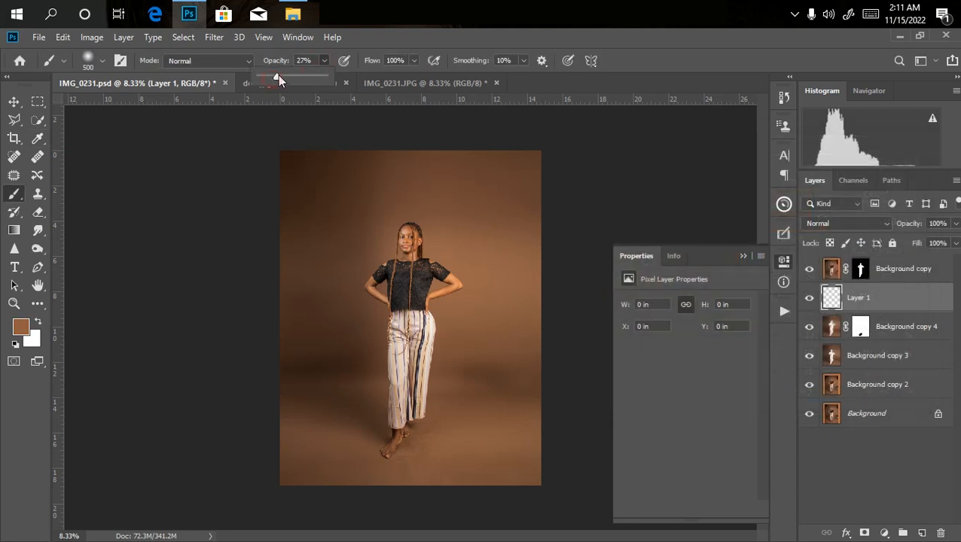
pyautogui.press(']')
pyautogui.press(']')
pyautogui.press(']')
pyautogui.press(']')
pyautogui.press(']')
pyautogui.press(']')
pyautogui.press(']')
pyautogui.press(']')
pyautogui.press(']')
pyautogui.press(']')
pyautogui.press(']')
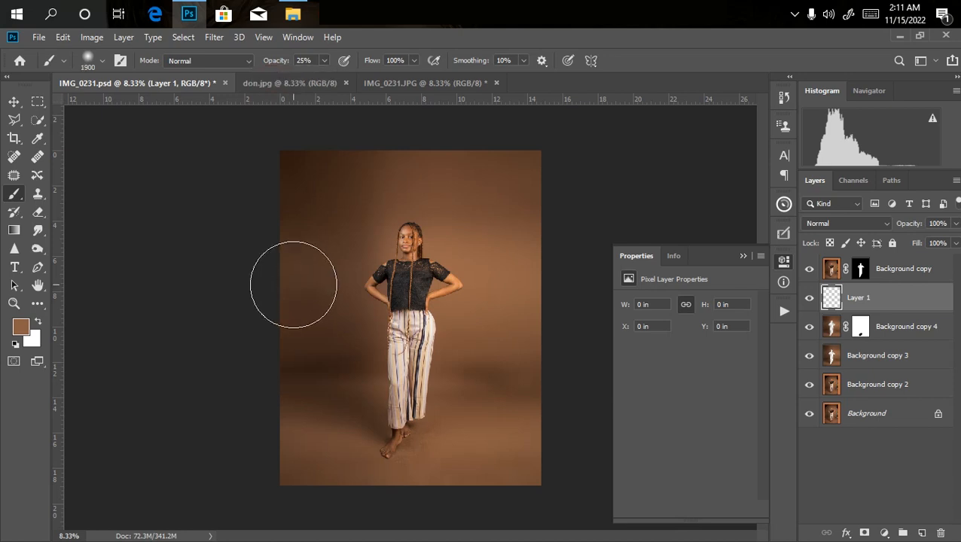
pyautogui.moveTo(347, 324)
pyautogui.mouseDown()
pyautogui.moveTo(324, 245)
pyautogui.moveTo(343, 175)
pyautogui.moveTo(356, 168)
pyautogui.moveTo(232, 168)
pyautogui.moveTo(351, 164)
pyautogui.mouseUp()
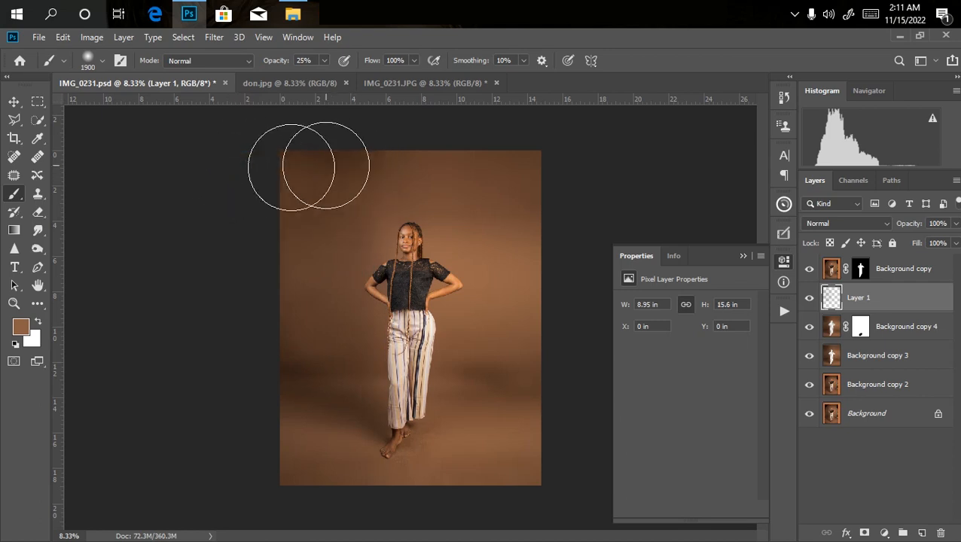
pyautogui.moveTo(258, 181); pyautogui.dragTo(363, 153)
# Paint brown over the lower backdrop and its left side with a 1500 px brush, and compare with Layer 1 hidden and shown.
pyautogui.press('[')
pyautogui.press('[')
pyautogui.press('[')
pyautogui.press('[')
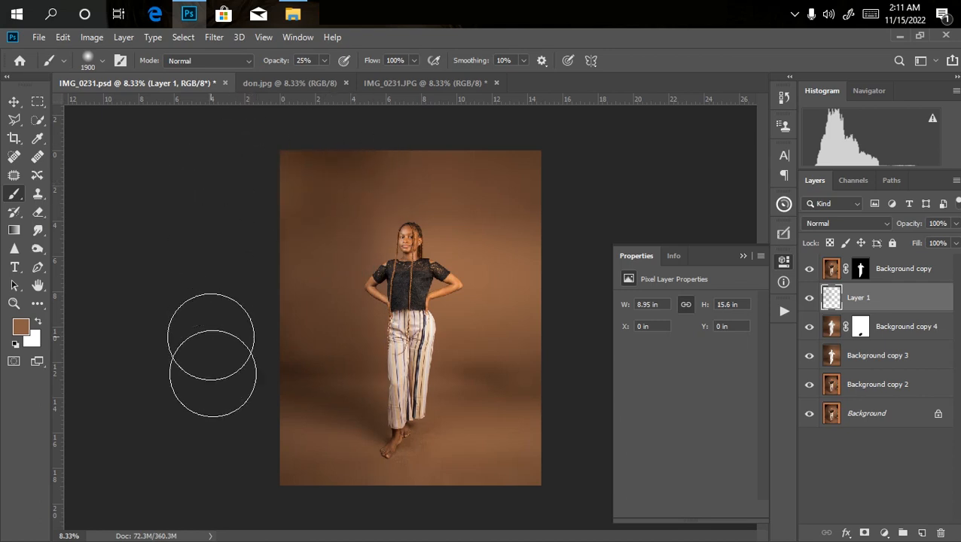
pyautogui.moveTo(217, 400)
pyautogui.mouseDown()
pyautogui.moveTo(279, 375)
pyautogui.moveTo(353, 373)
pyautogui.moveTo(380, 391)
pyautogui.moveTo(453, 382)
pyautogui.moveTo(554, 397)
pyautogui.moveTo(504, 400)
pyautogui.mouseUp()
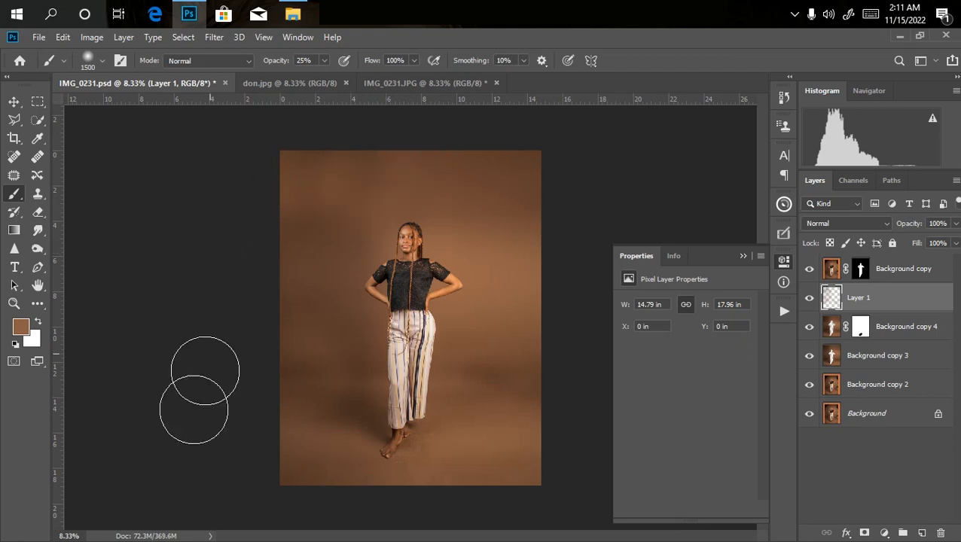
pyautogui.moveTo(242, 338)
pyautogui.mouseDown()
pyautogui.moveTo(319, 343)
pyautogui.moveTo(317, 190)
pyautogui.mouseUp()
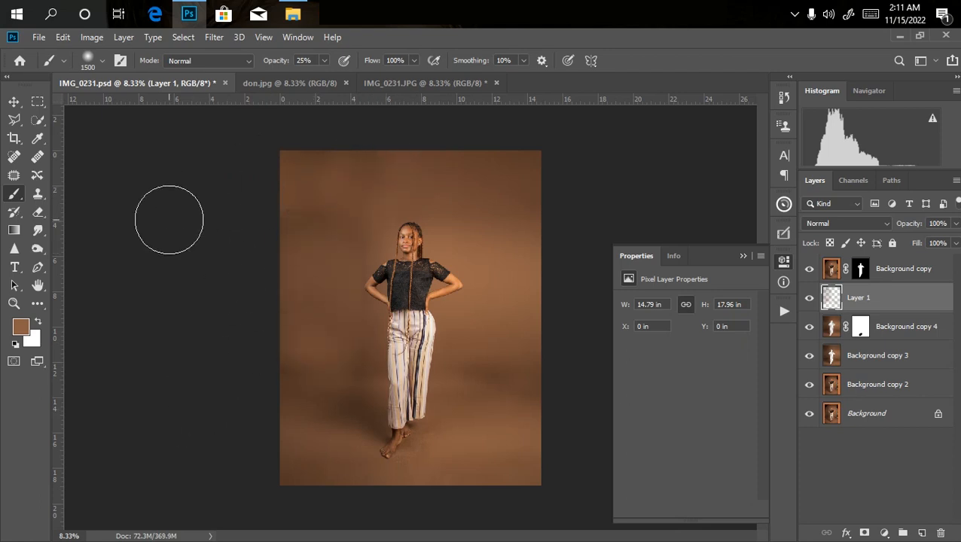
pyautogui.hotkey('ctrl', '+')
pyautogui.hotkey('ctrl', '-')
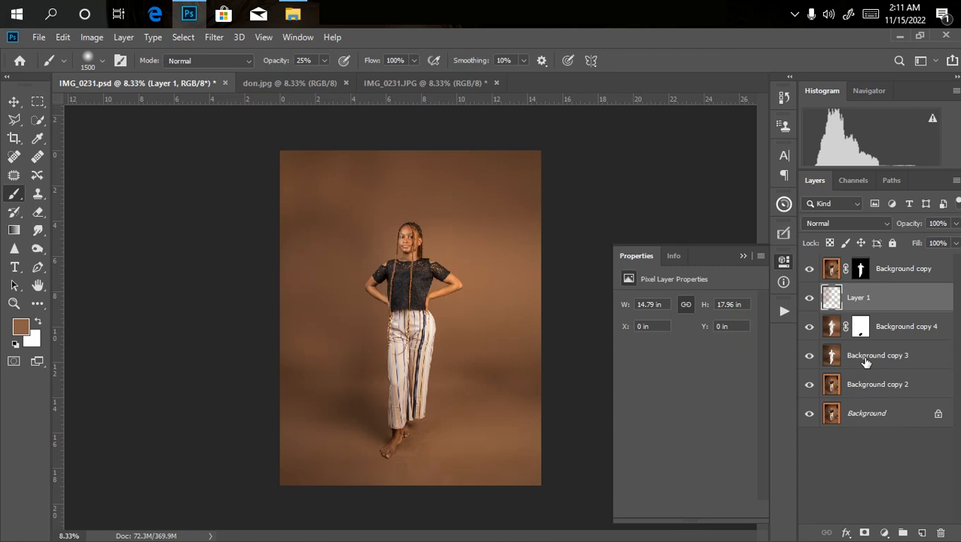
pyautogui.click(809, 299)
pyautogui.click(809, 299)
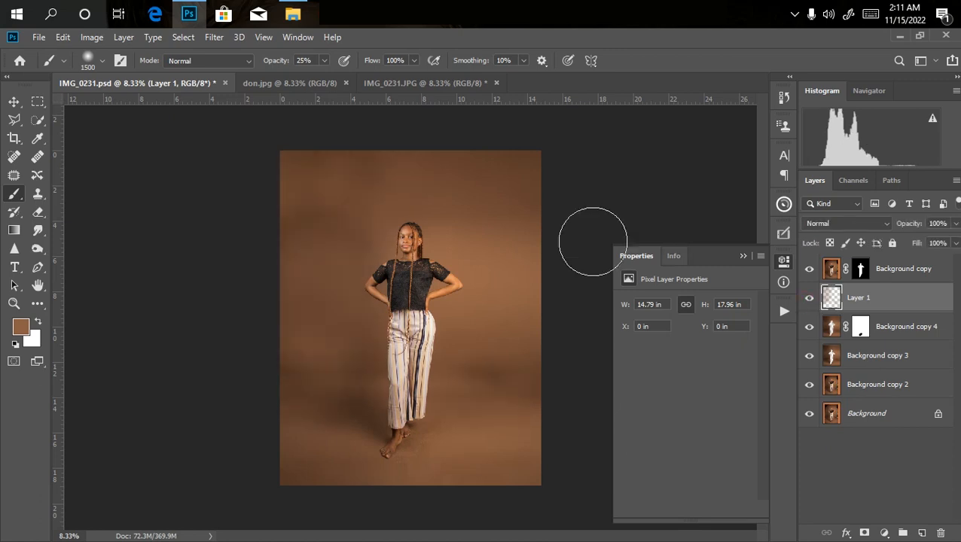
# Reduce the brush to 1100 px and paint brown along the floor at the lower edge of the image.
pyautogui.press('[')
pyautogui.press('[')
pyautogui.press('[')
pyautogui.press('[')
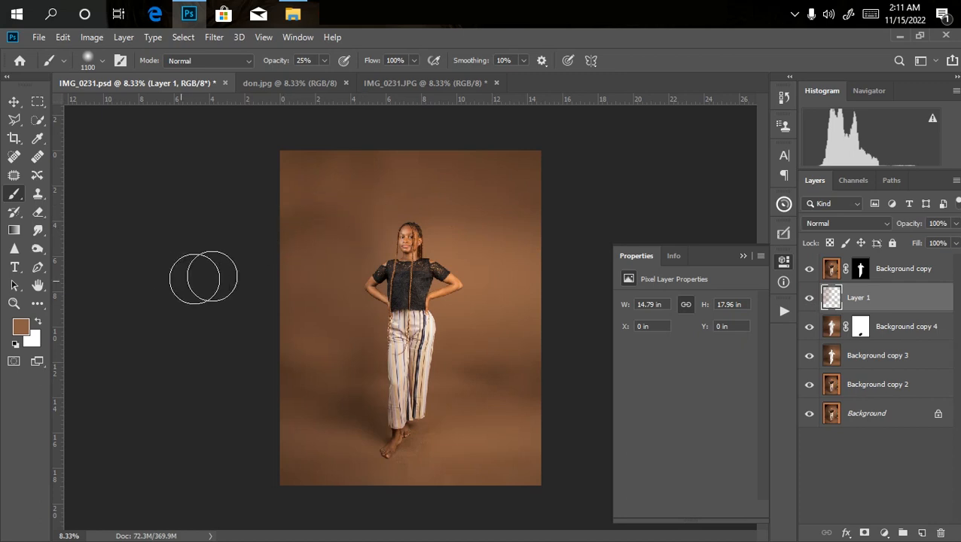
pyautogui.moveTo(493, 507)
pyautogui.mouseDown()
pyautogui.moveTo(519, 527)
pyautogui.moveTo(261, 470)
pyautogui.moveTo(401, 494)
pyautogui.mouseUp()
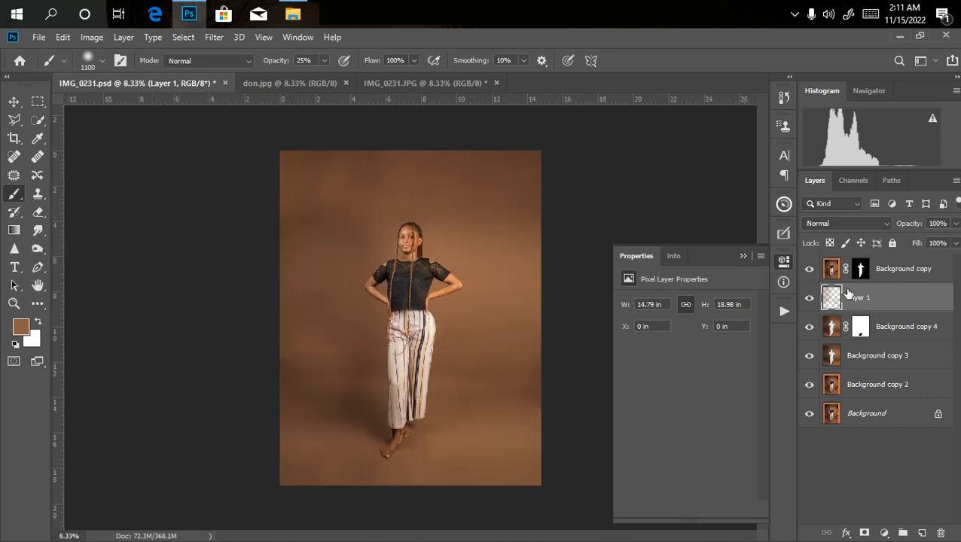
# Lower Layer 1's opacity to 87%.
pyautogui.click(956, 225)
pyautogui.moveTo(953, 240); pyautogui.dragTo(946, 240)
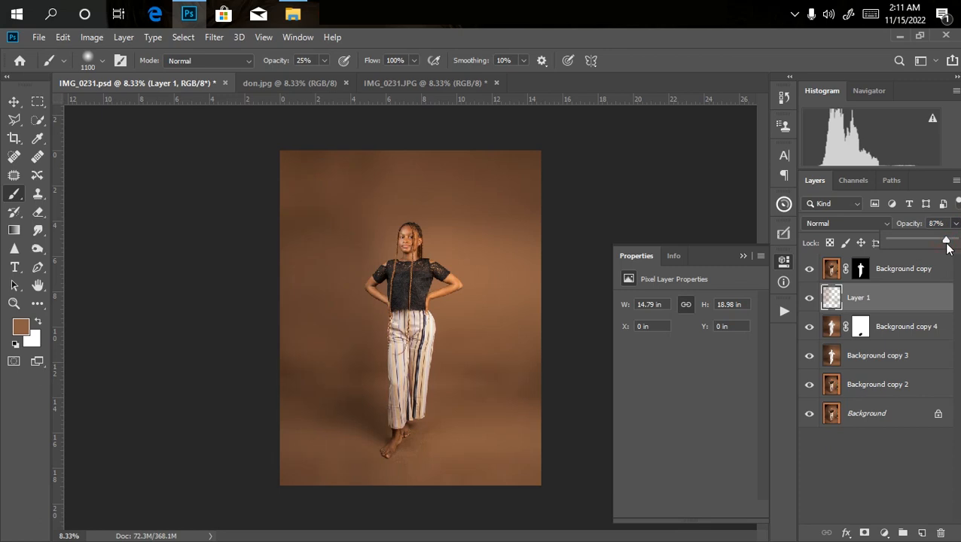
pyautogui.click(955, 231)
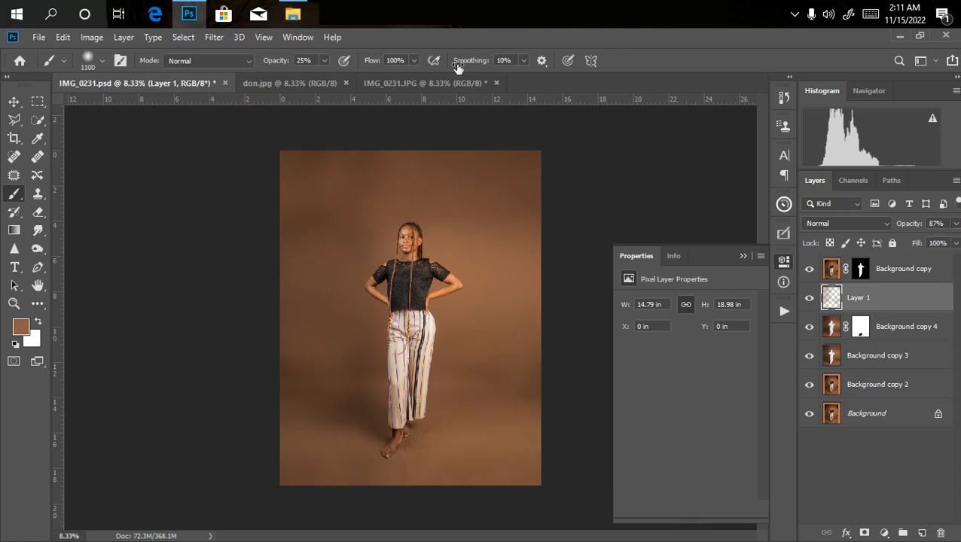
# Apply a Gaussian Blur to Layer 1 with a radius somewhat below 78.4 pixels.
pyautogui.click(214, 37)
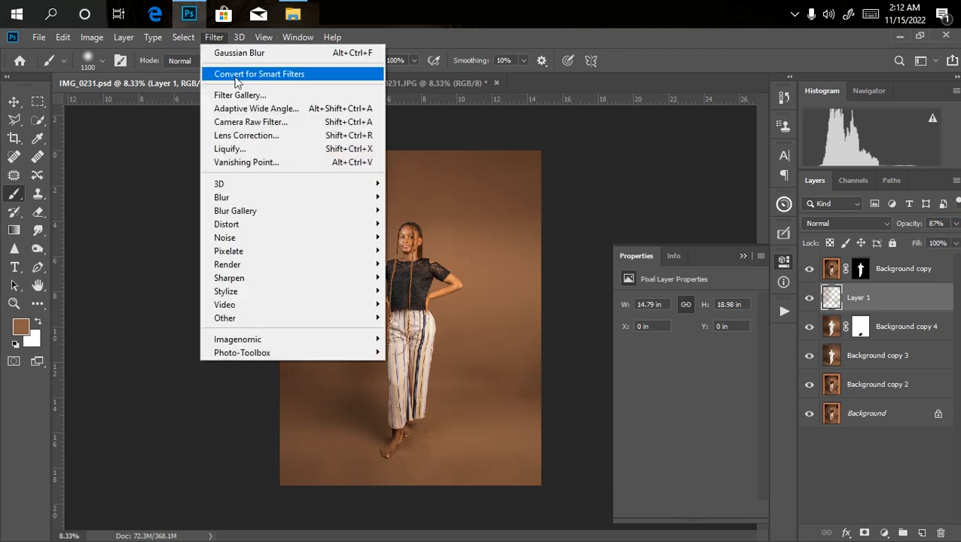
pyautogui.moveTo(273, 199)
pyautogui.click(429, 251)
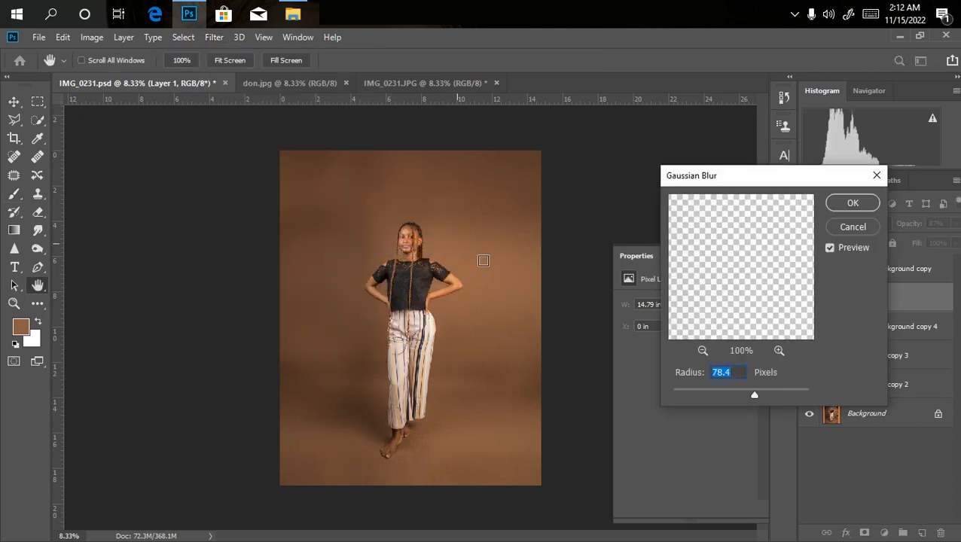
pyautogui.click(739, 392)
pyautogui.press('Return')
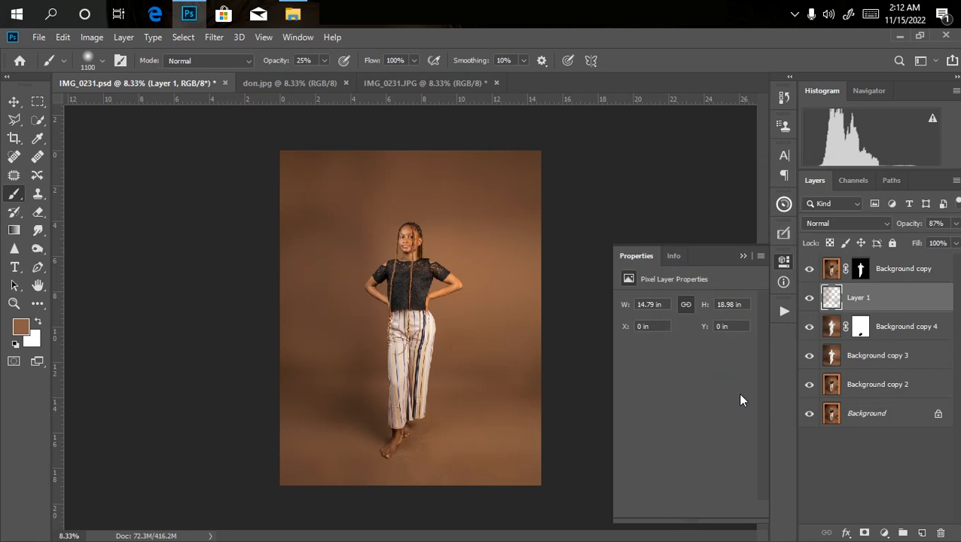
# Examine the smoothed backdrop around the woman close up and in full view.
pyautogui.hotkey('ctrl', '+')
pyautogui.hotkey('ctrl', '+')
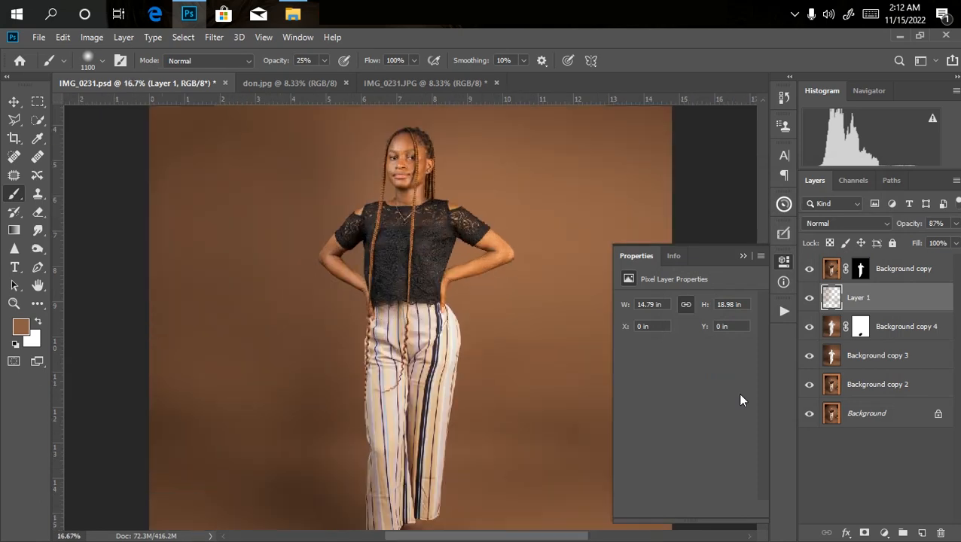
pyautogui.hotkey('ctrl', '-')
pyautogui.hotkey('ctrl', '-')
pyautogui.hotkey('ctrl', '-')
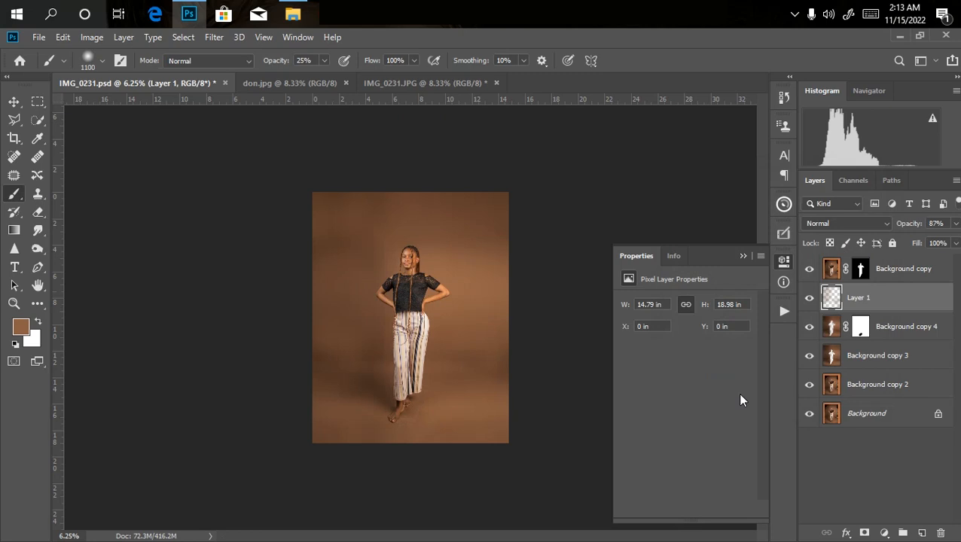
pyautogui.hotkey('ctrl', '+')
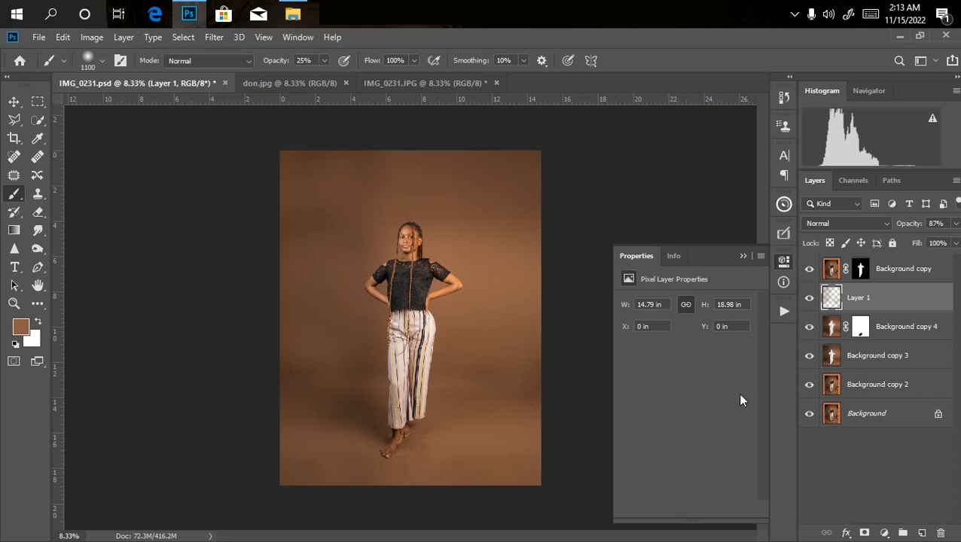
pyautogui.hotkey('ctrl', '+')
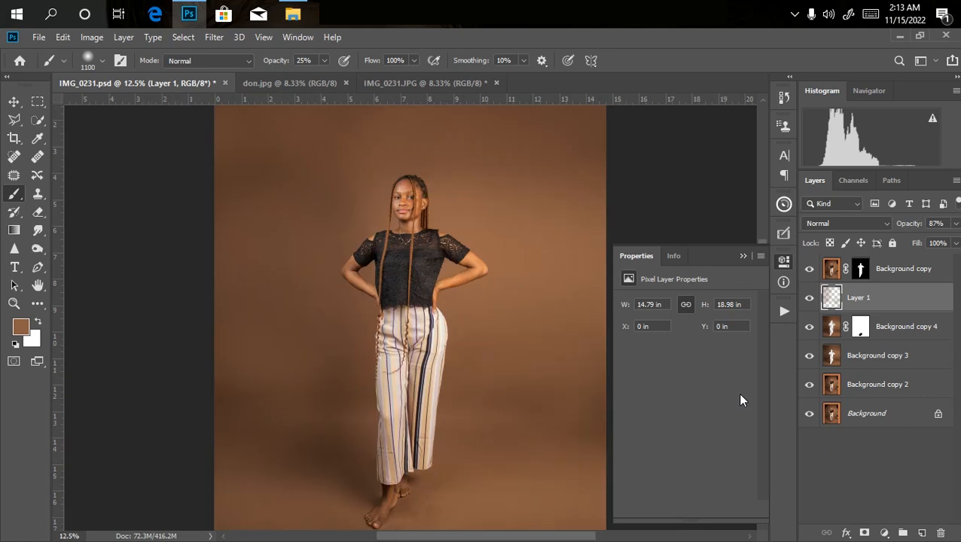
pyautogui.hotkey('ctrl', '+')
pyautogui.hotkey('ctrl', '-')
pyautogui.hotkey('ctrl', '+')
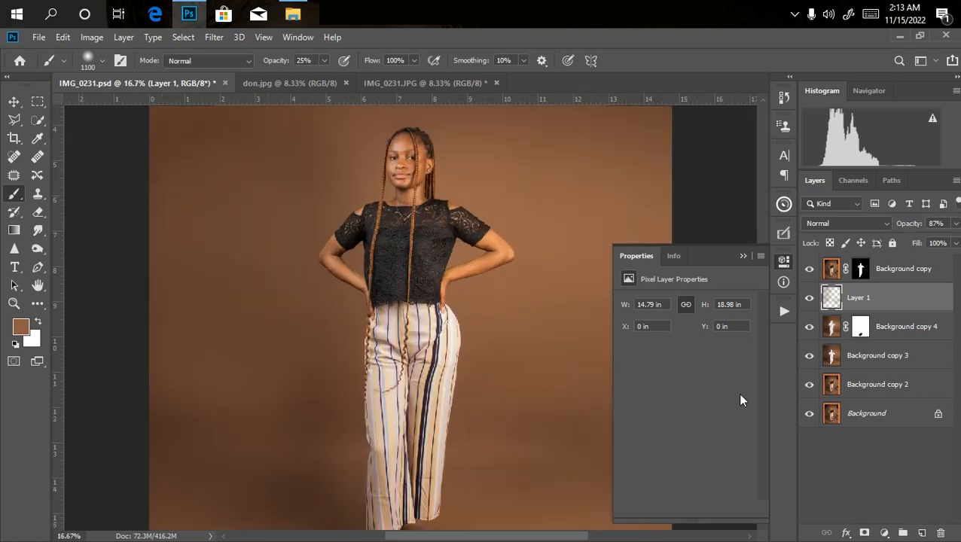
pyautogui.hotkey('ctrl', '-')
pyautogui.hotkey('ctrl', '-')
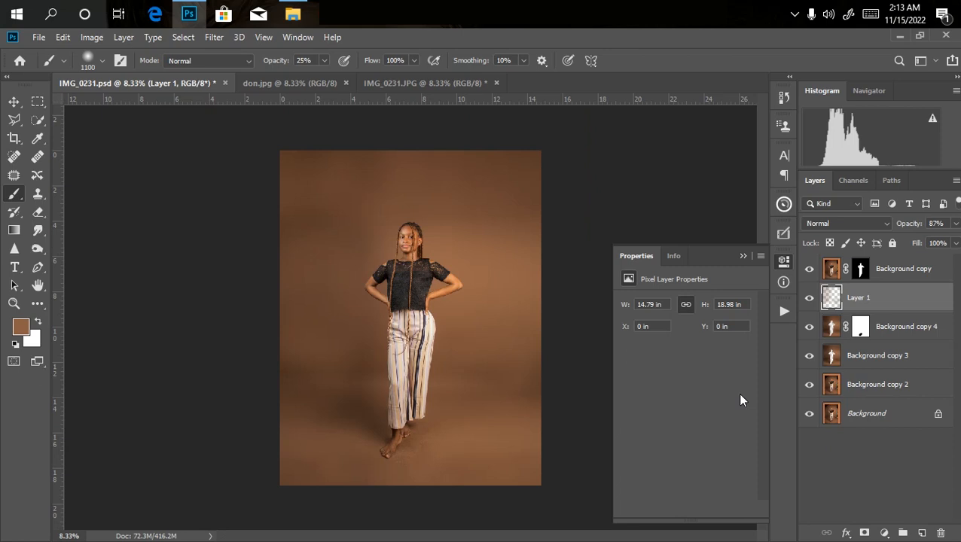
# Switch to File Explorer and open the simp folder on the Desktop.
pyautogui.click(293, 14)
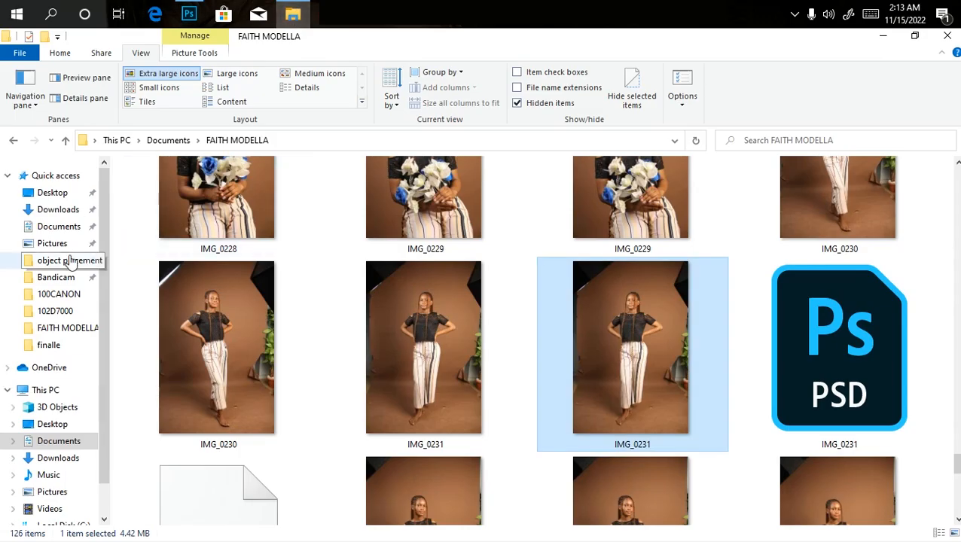
pyautogui.click(54, 192)
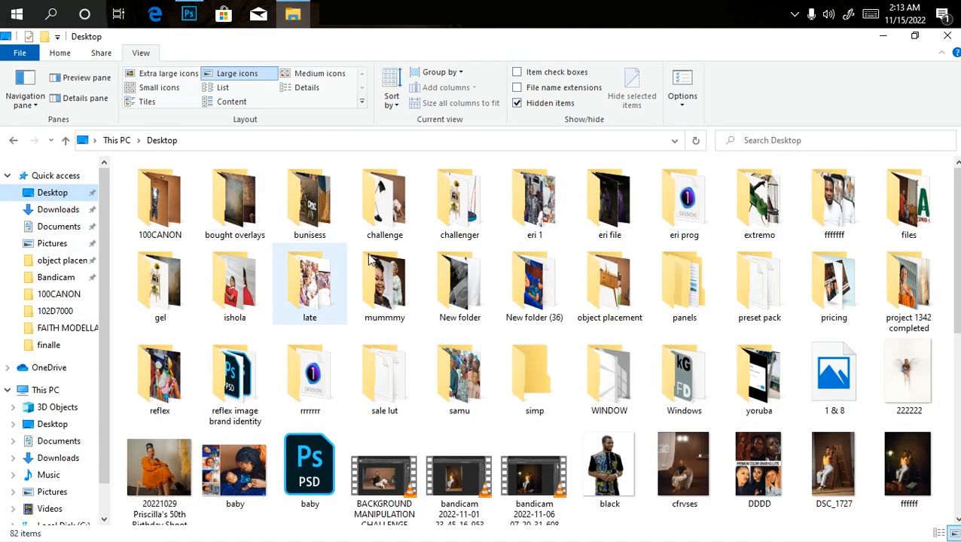
pyautogui.click(474, 207)
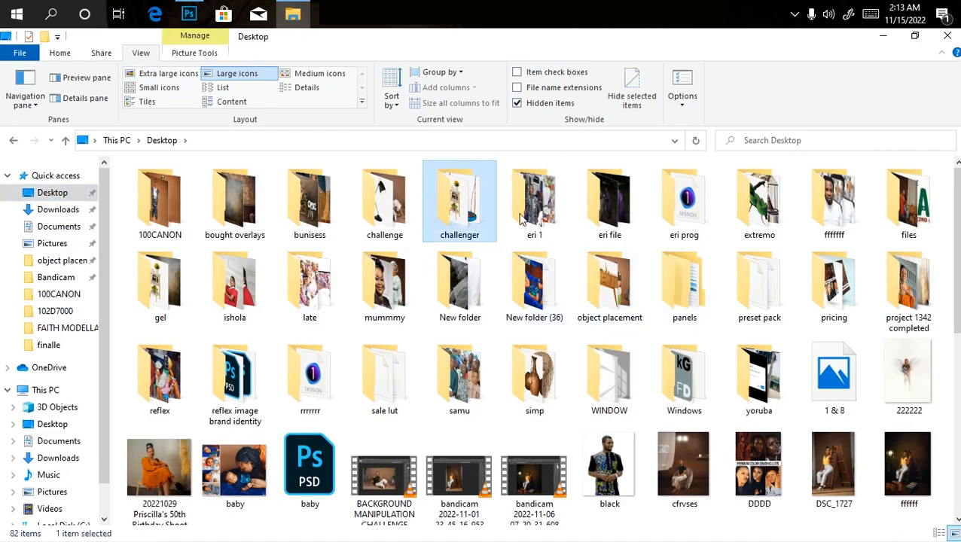
pyautogui.scroll(-1, 951, 238)
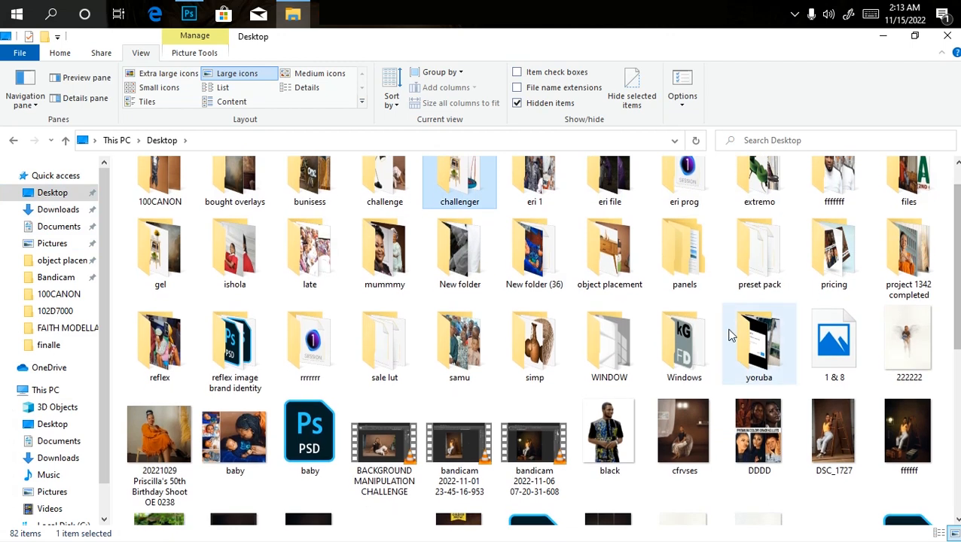
pyautogui.scroll(1, 953, 295)
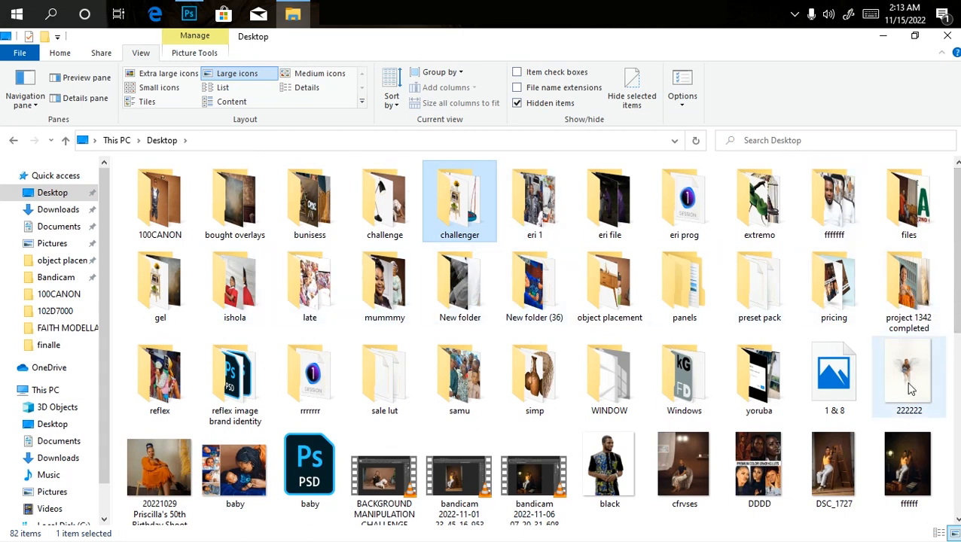
pyautogui.doubleClick(544, 395)
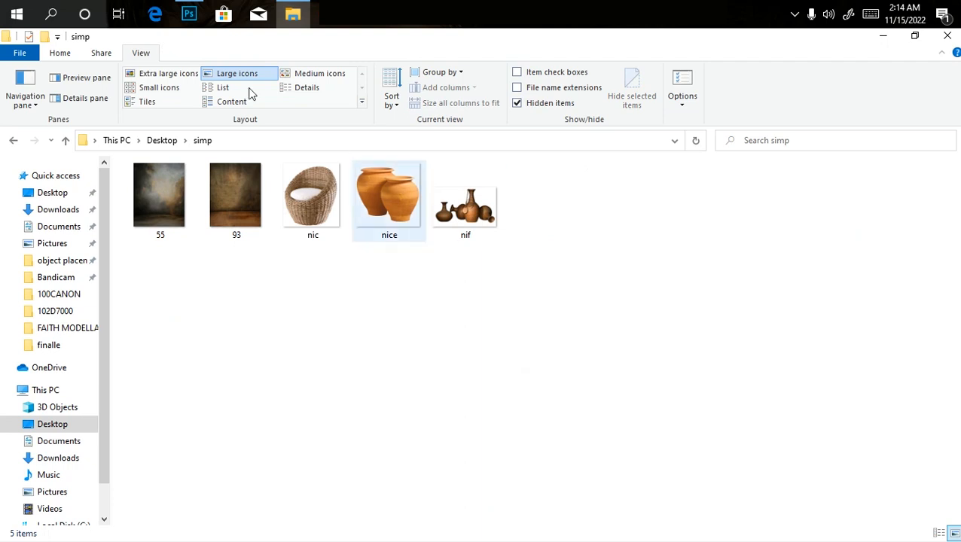
# Place image 93 from the simp folder into IMG_0231.psd behind the woman and scale it to about 150% to cover the canvas.
pyautogui.moveTo(230, 190); pyautogui.dragTo(374, 335)
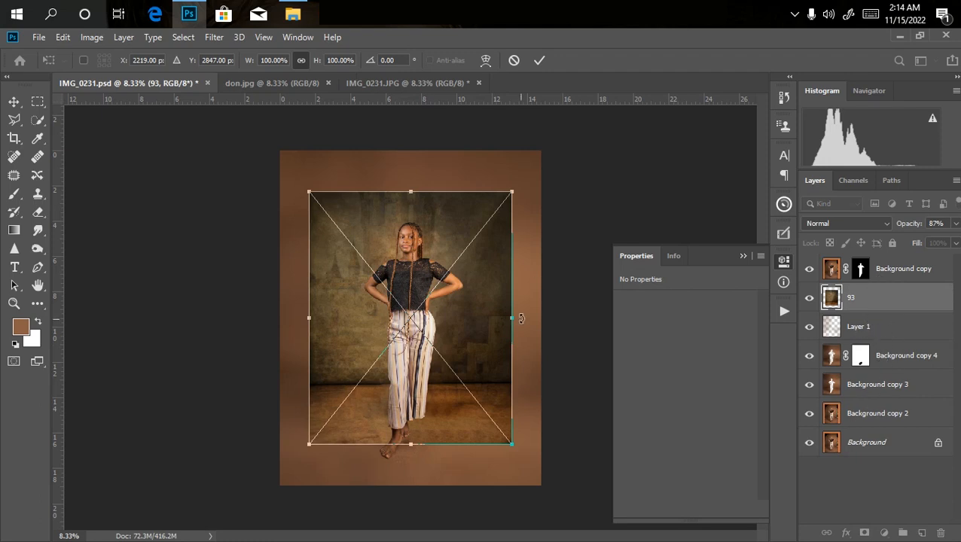
pyautogui.moveTo(512, 317); pyautogui.dragTo(558, 318)
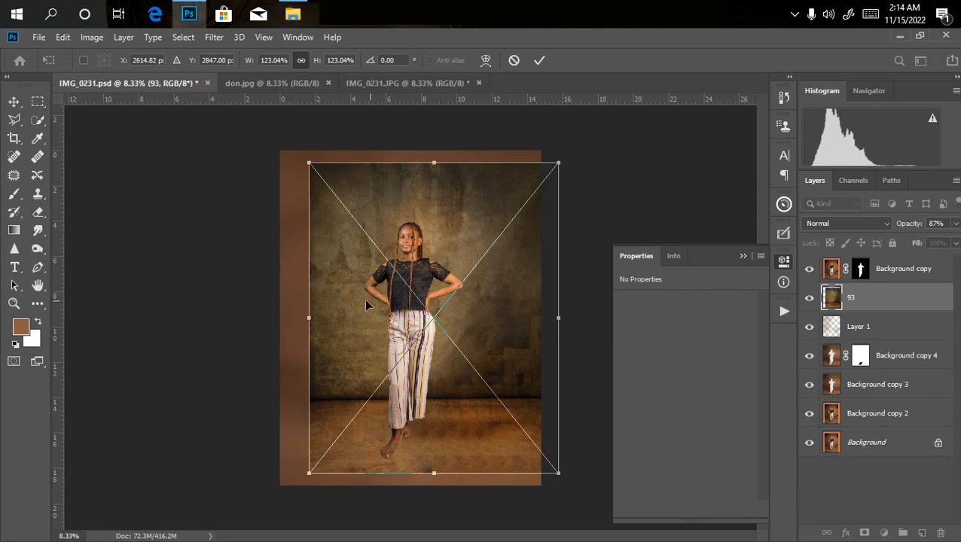
pyautogui.moveTo(311, 319); pyautogui.dragTo(264, 318)
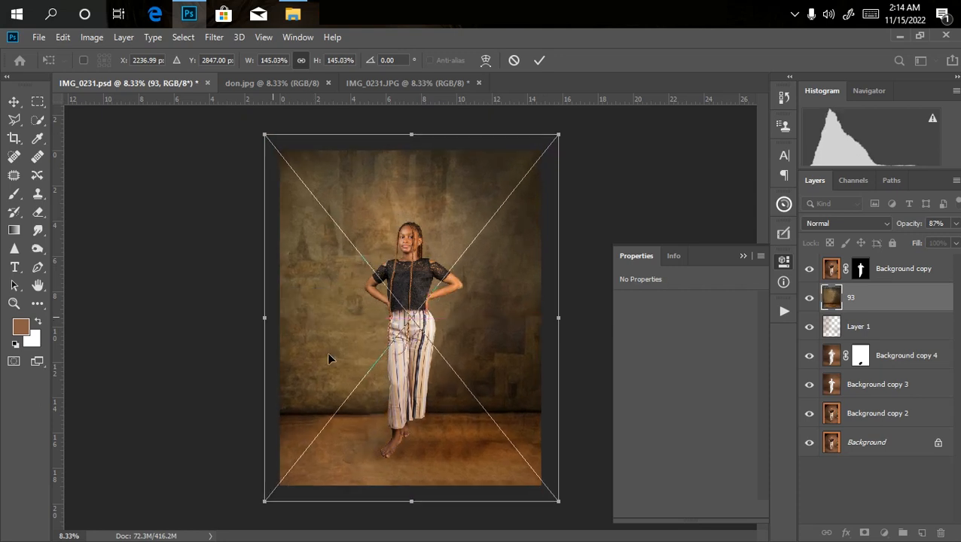
pyautogui.moveTo(373, 374); pyautogui.dragTo(371, 356)
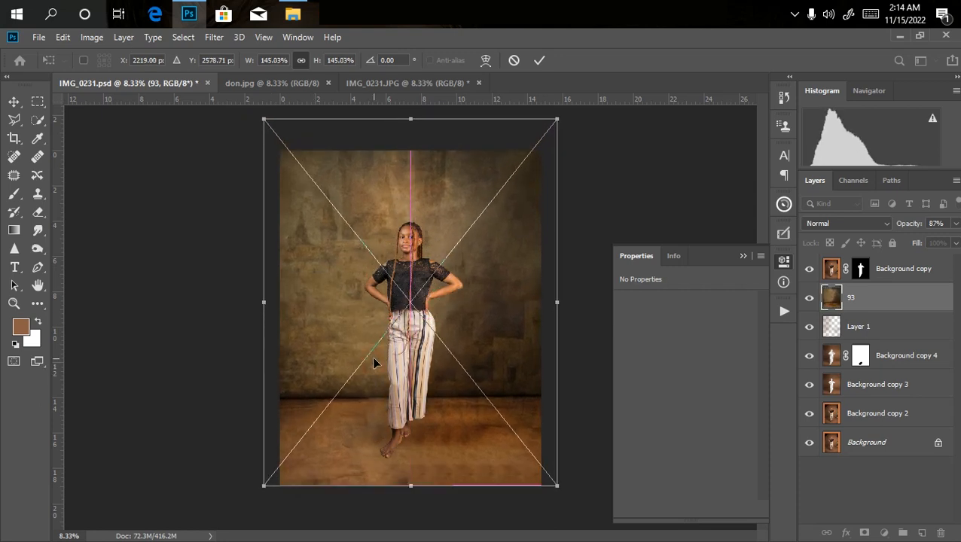
pyautogui.moveTo(410, 119); pyautogui.dragTo(409, 106)
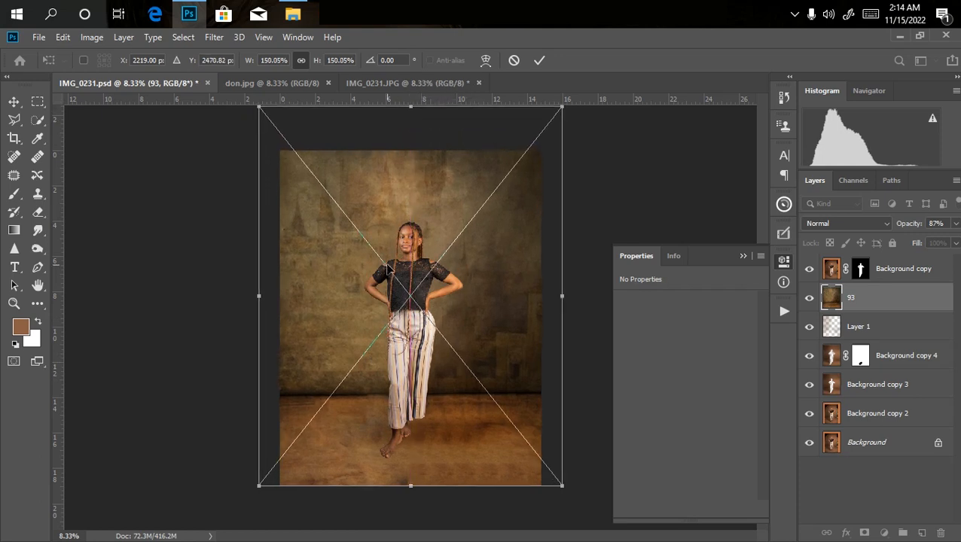
pyautogui.press('b')
pyautogui.press('Return')
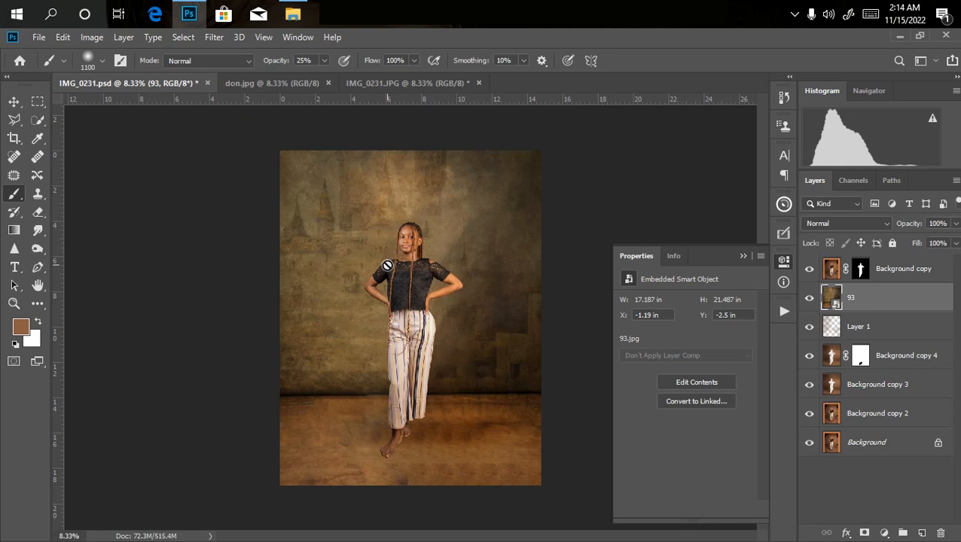
# Set layer 93's blend mode to Soft Light and compare the backdrop with and without the layer.
pyautogui.click(842, 223)
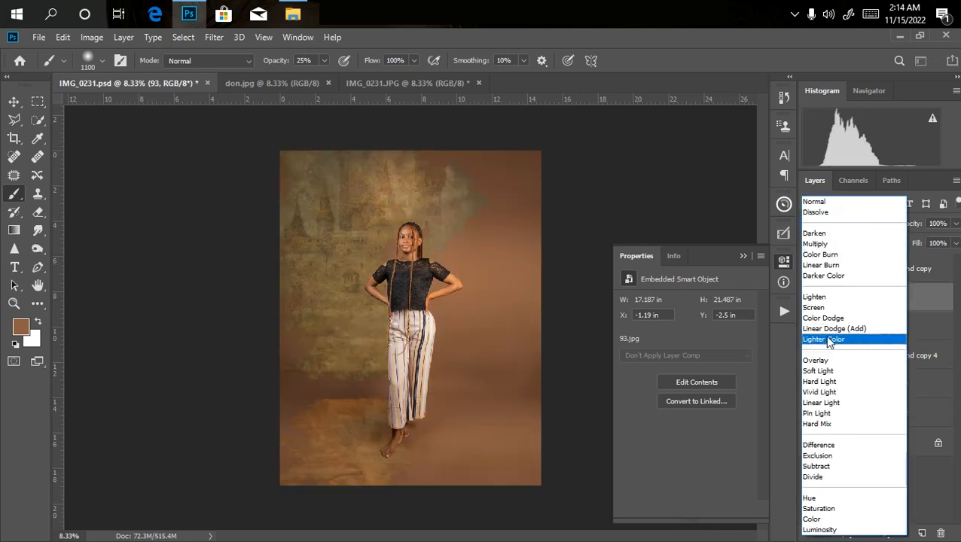
pyautogui.click(820, 371)
pyautogui.hotkey('ctrl', '+')
pyautogui.hotkey('ctrl', '-')
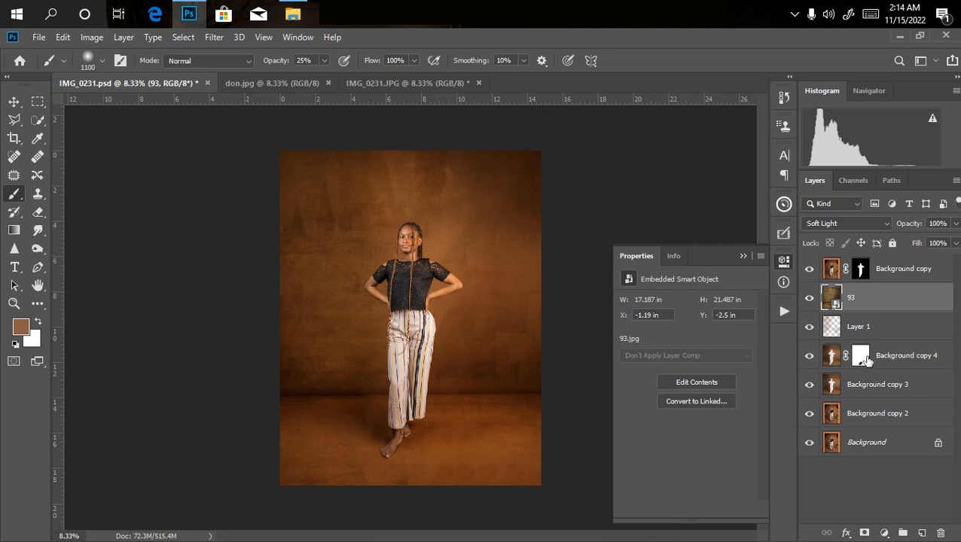
pyautogui.click(808, 299)
pyautogui.click(809, 299)
# Desaturate layer 93 to grey with a Hue/Saturation adjustment.
pyautogui.press('Return')
pyautogui.press('i')
pyautogui.hotkey('ctrl', 'u')
pyautogui.moveTo(455, 107); pyautogui.dragTo(677, 137)
pyautogui.moveTo(638, 267); pyautogui.dragTo(594, 268)
pyautogui.press('Return')
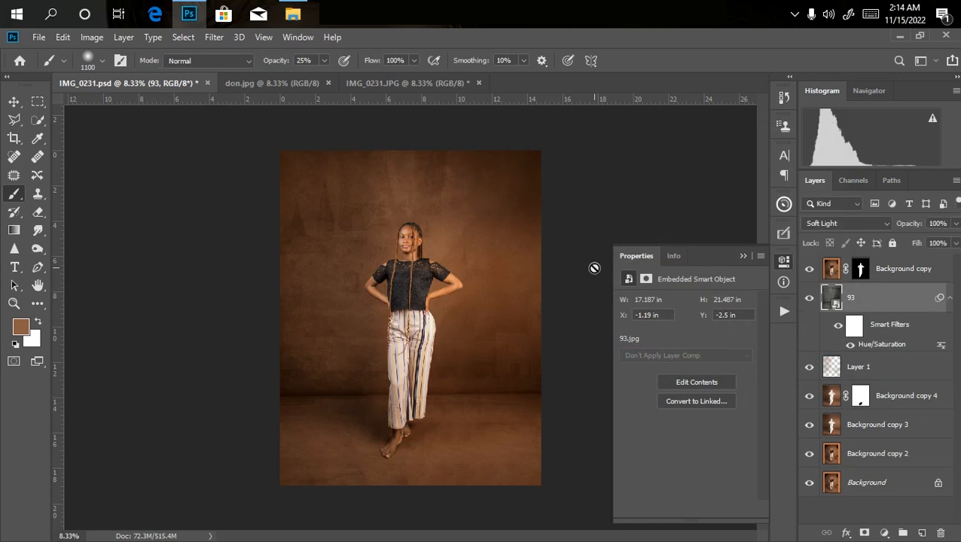
# Soften layer 93's texture with a Gaussian Blur of about 19 pixels radius.
pyautogui.hotkey('ctrl', '+')
pyautogui.hotkey('ctrl', '+')
pyautogui.hotkey('ctrl', '-')
pyautogui.hotkey('ctrl', '-')
pyautogui.click(214, 37)
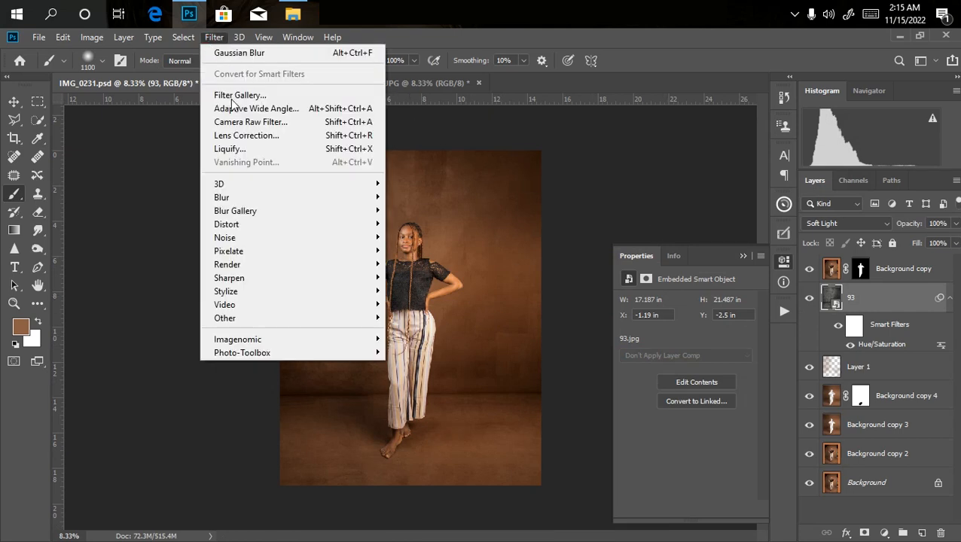
pyautogui.moveTo(347, 197)
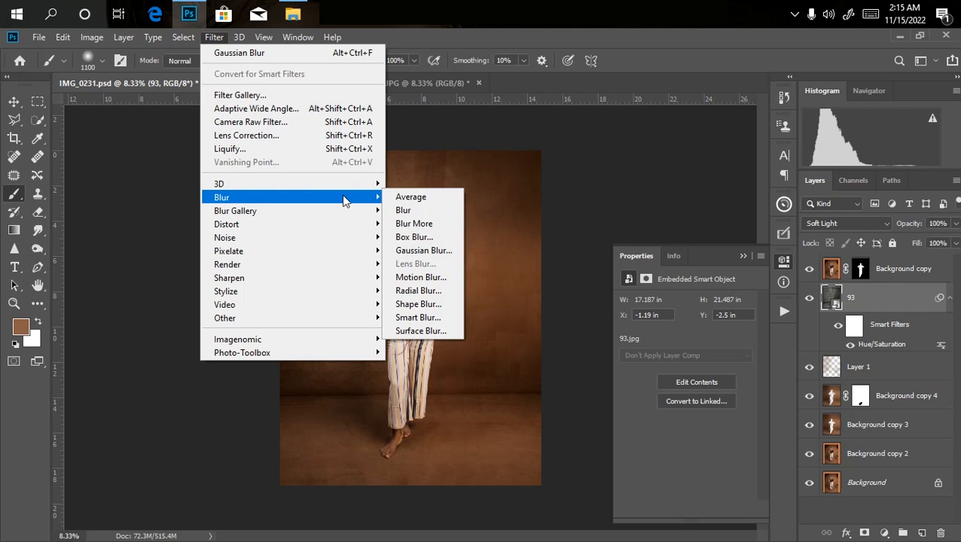
pyautogui.click(440, 253)
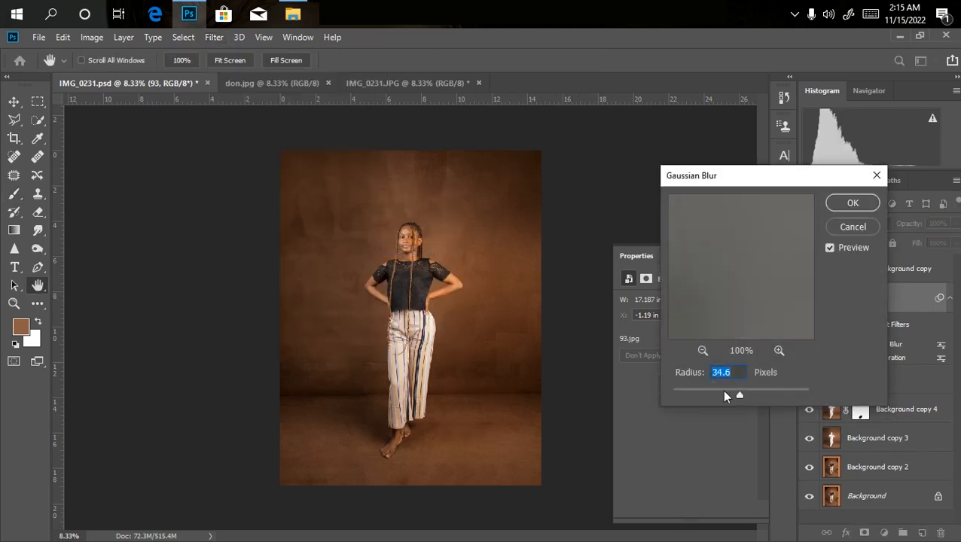
pyautogui.moveTo(713, 387); pyautogui.dragTo(729, 391)
pyautogui.press('Return')
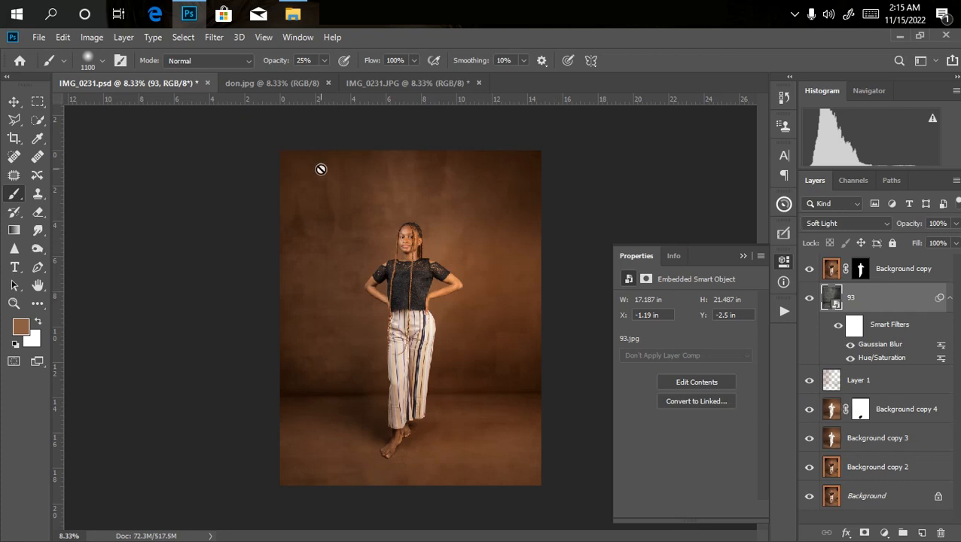
# Place image 55 from the simp folder above layer 93 and enlarge it to about 18 × 22.5 in, covering the whole canvas.
pyautogui.click(189, 14)
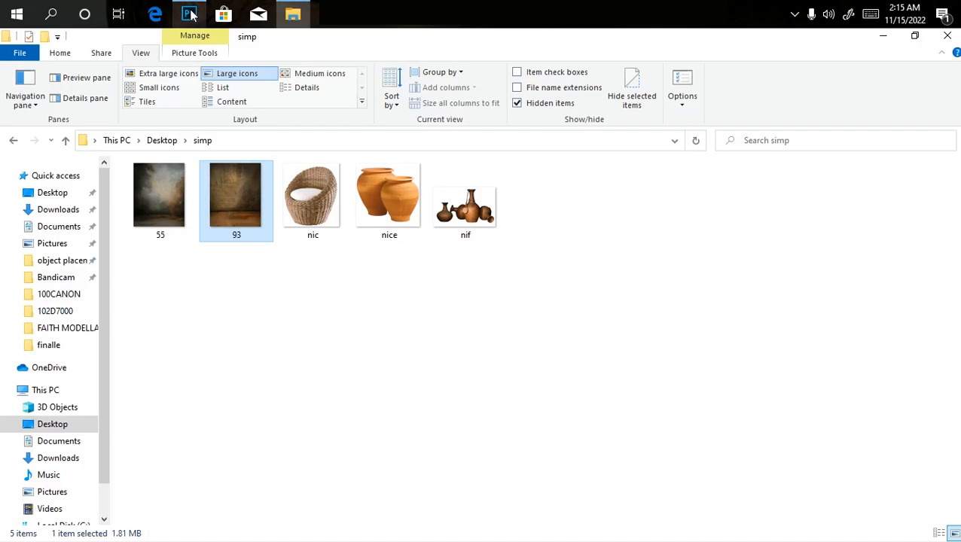
pyautogui.click(166, 214)
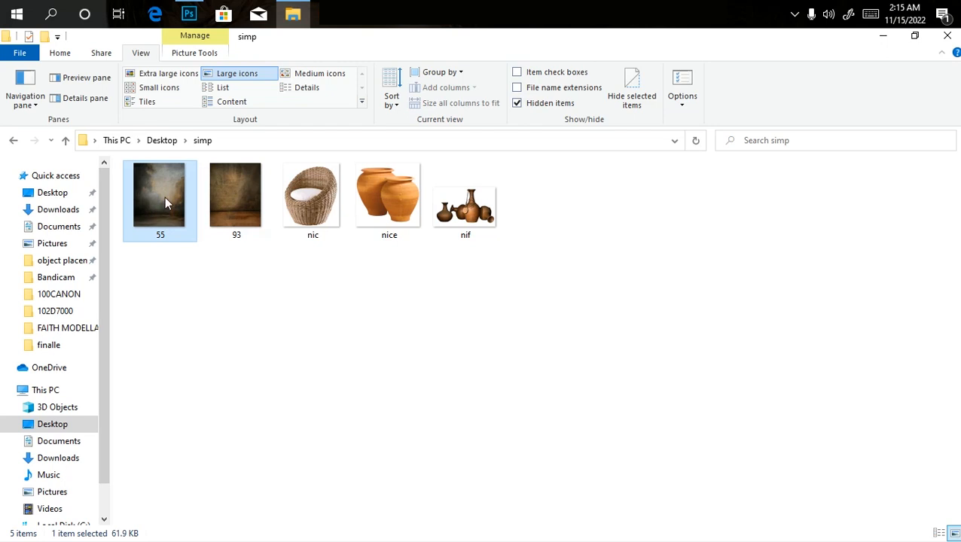
pyautogui.moveTo(159, 205); pyautogui.dragTo(357, 370)
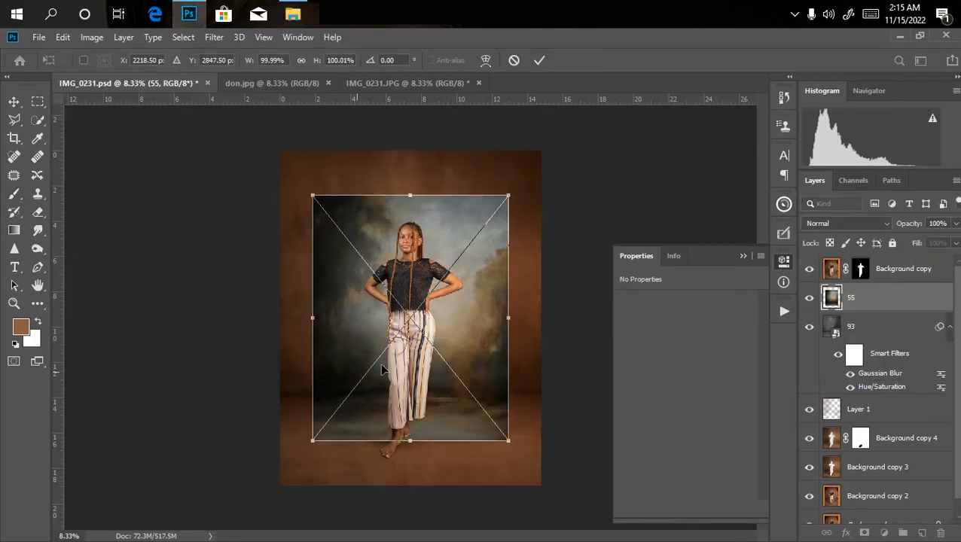
pyautogui.moveTo(511, 314); pyautogui.dragTo(556, 317)
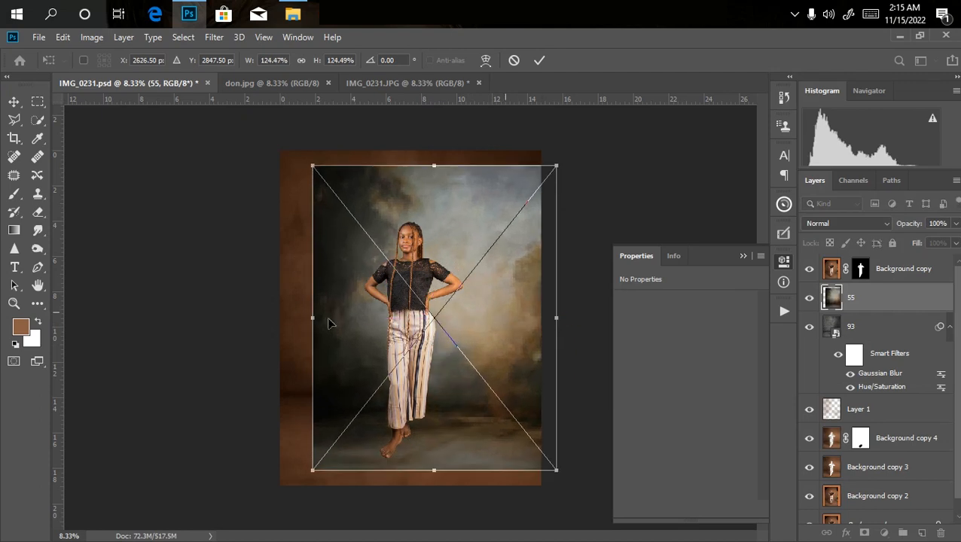
pyautogui.moveTo(313, 312); pyautogui.dragTo(276, 316)
pyautogui.hotkey('ctrl', '-')
pyautogui.hotkey('ctrl', '-')
pyautogui.moveTo(419, 208); pyautogui.dragTo(421, 190)
pyautogui.moveTo(429, 338); pyautogui.dragTo(425, 334)
pyautogui.moveTo(411, 192); pyautogui.dragTo(410, 180)
pyautogui.press('b')
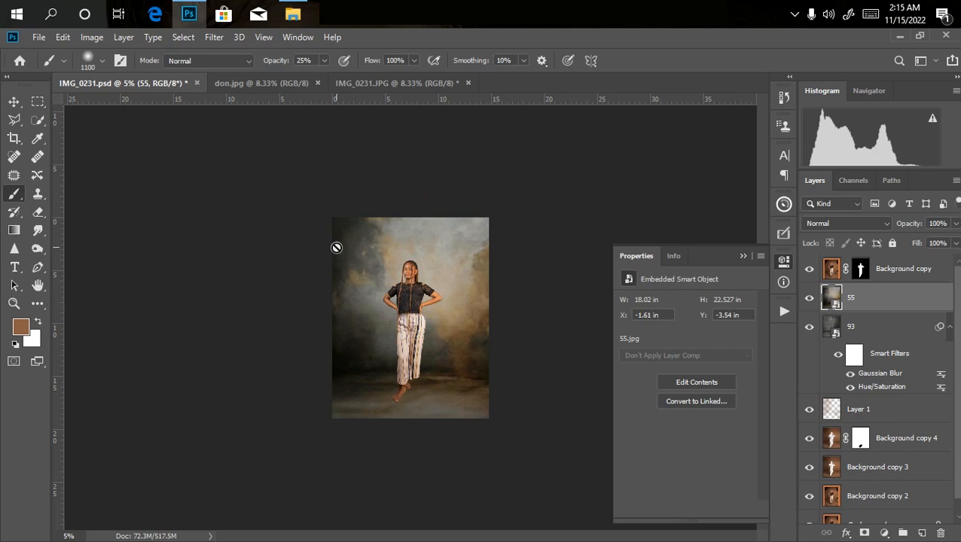
# Set layer 55's blend mode to Soft Light and check the blended backdrop at different magnifications.
pyautogui.click(856, 223)
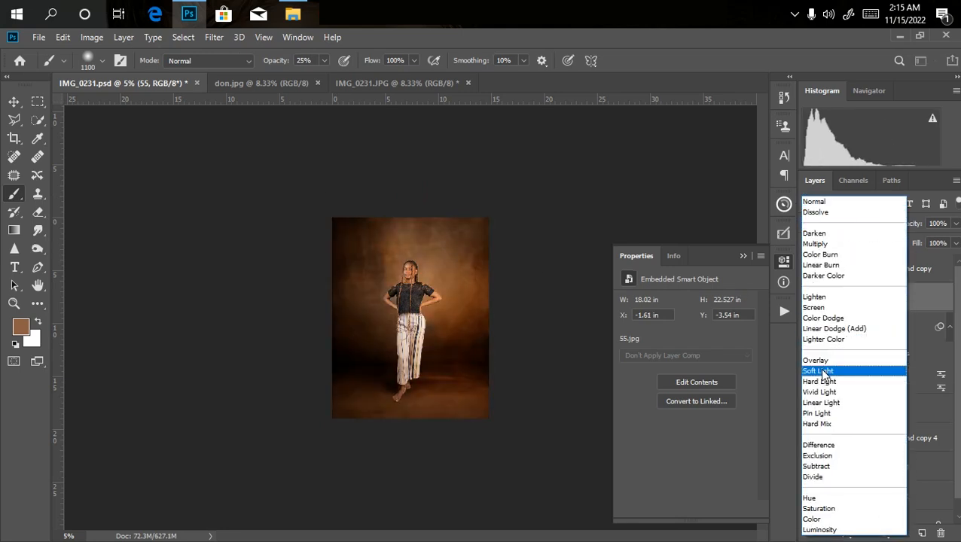
pyautogui.click(818, 371)
pyautogui.hotkey('ctrl', '+')
pyautogui.hotkey('ctrl', '+')
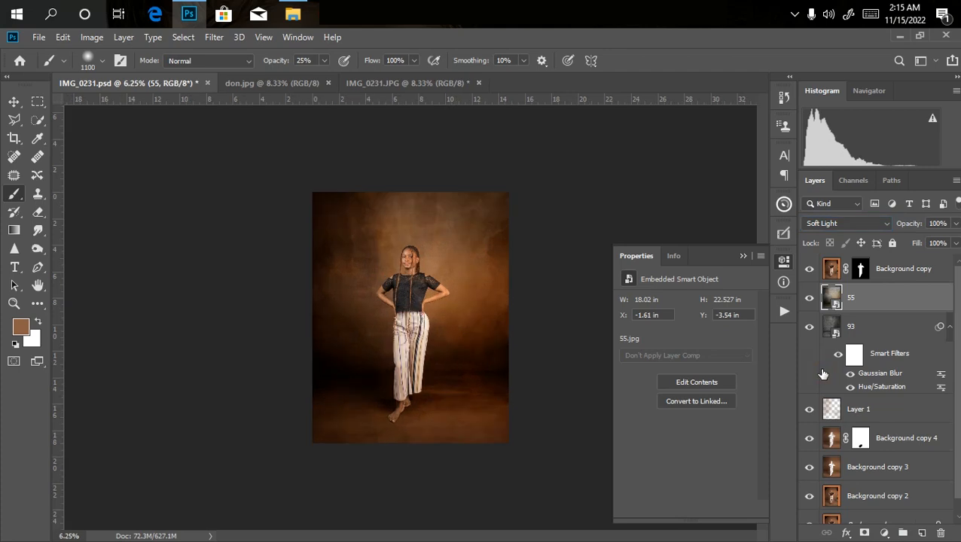
pyautogui.hotkey('ctrl', '-')
pyautogui.hotkey('ctrl', '-')
pyautogui.hotkey('ctrl', '+')
pyautogui.hotkey('ctrl', '+')
pyautogui.hotkey('ctrl', '+')
pyautogui.hotkey('ctrl', '-')
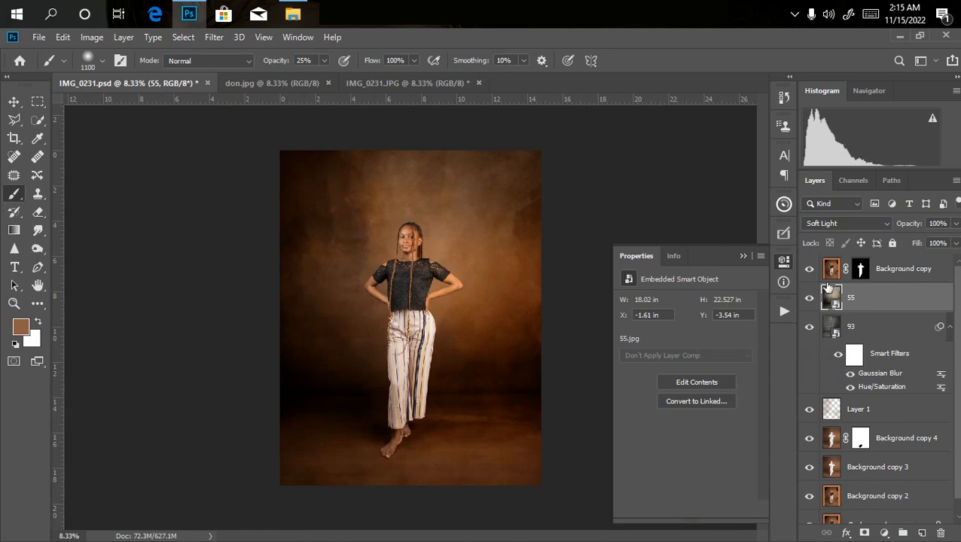
# Apply a Gaussian Blur to layer 55 with a radius of 19.4 pixels.
pyautogui.click(214, 37)
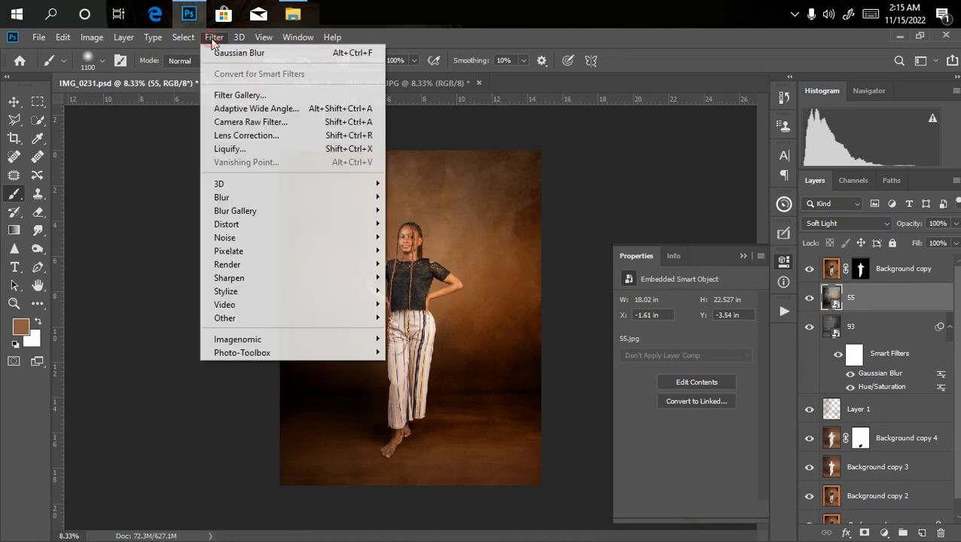
pyautogui.click(253, 55)
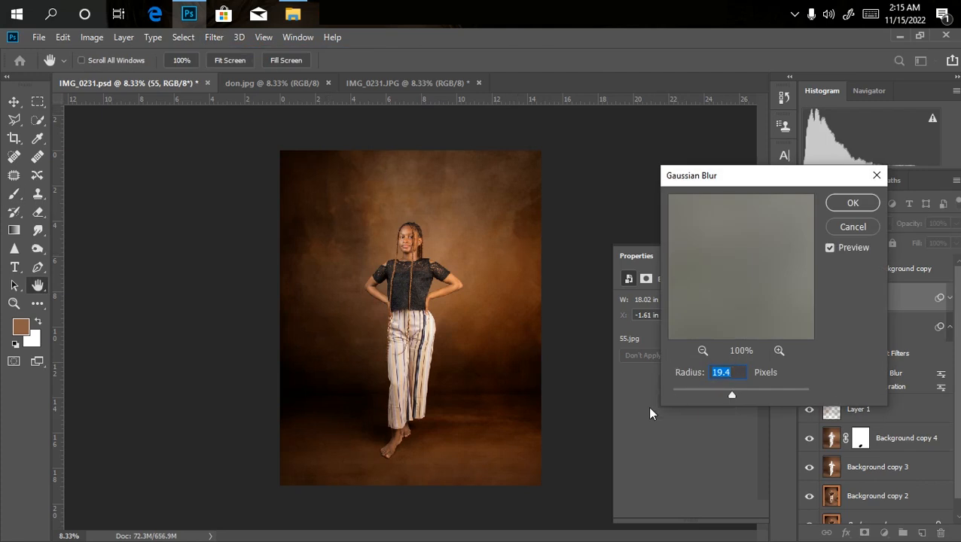
pyautogui.press('Return')
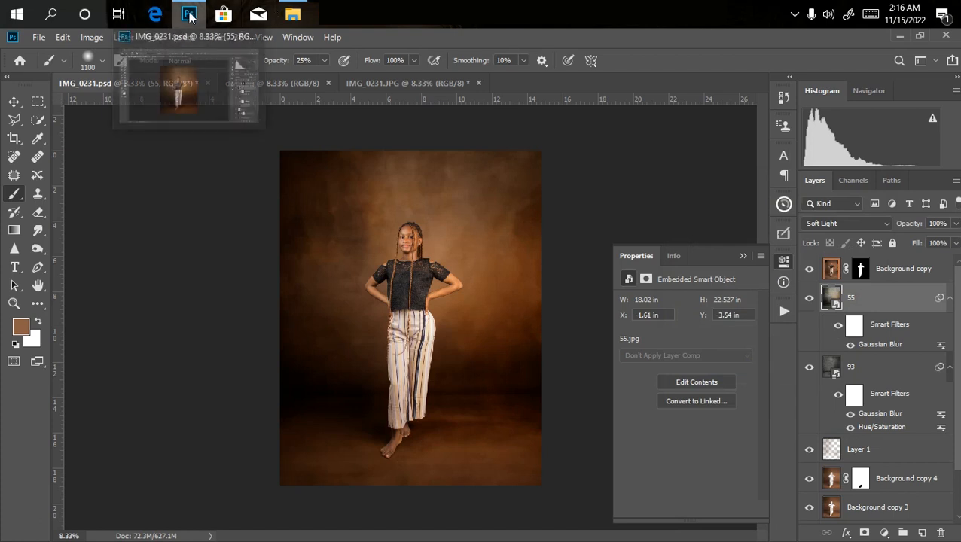
# Place the nif pots image from the simp folder on the floor beside the woman's legs, scaled to about 261%.
pyautogui.click(293, 15)
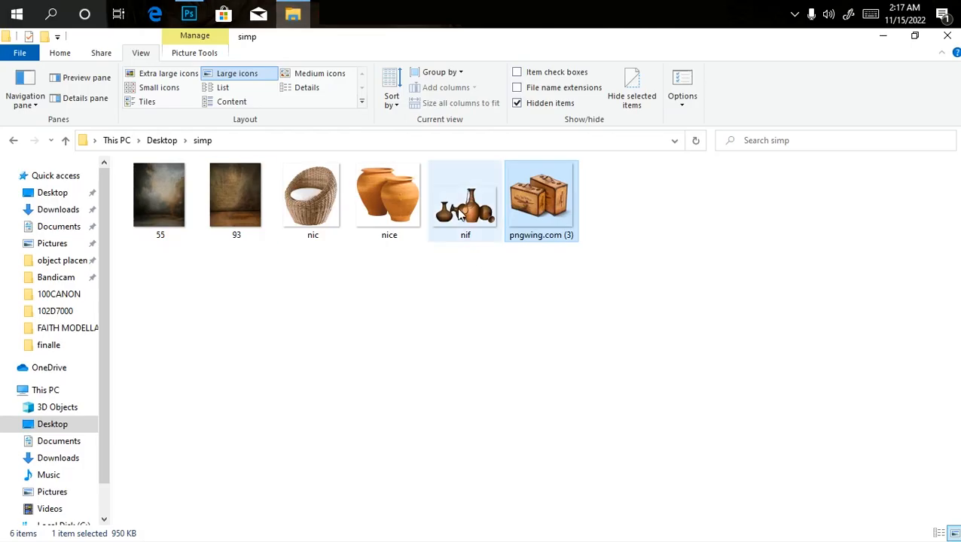
pyautogui.click(463, 219)
pyautogui.moveTo(478, 215); pyautogui.dragTo(457, 404)
pyautogui.moveTo(437, 340); pyautogui.dragTo(544, 402)
pyautogui.moveTo(485, 387); pyautogui.dragTo(489, 420)
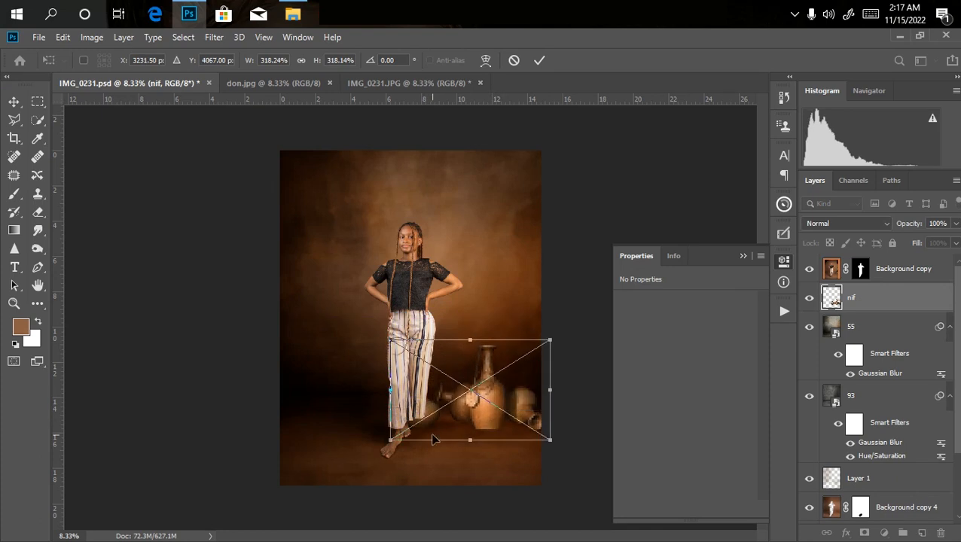
pyautogui.moveTo(390, 440); pyautogui.dragTo(453, 415)
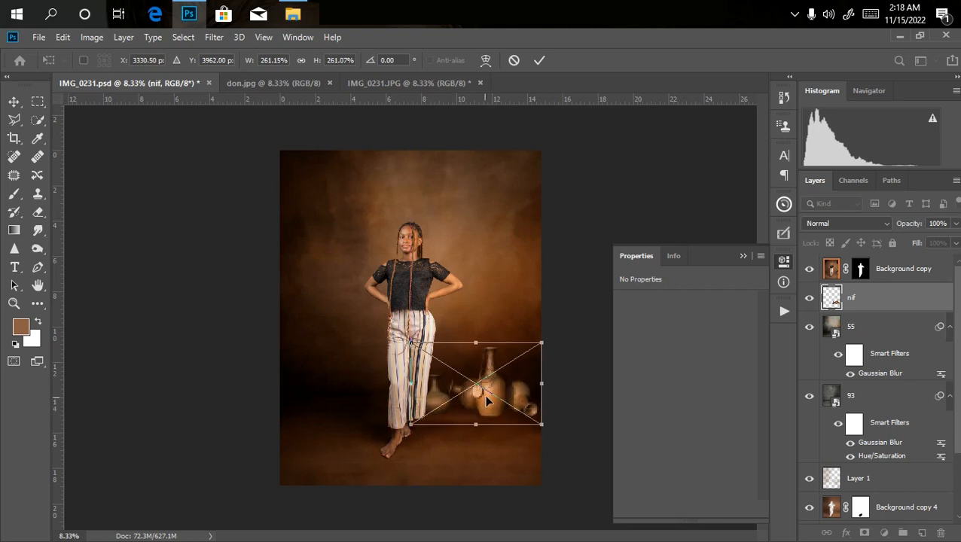
pyautogui.press('b')
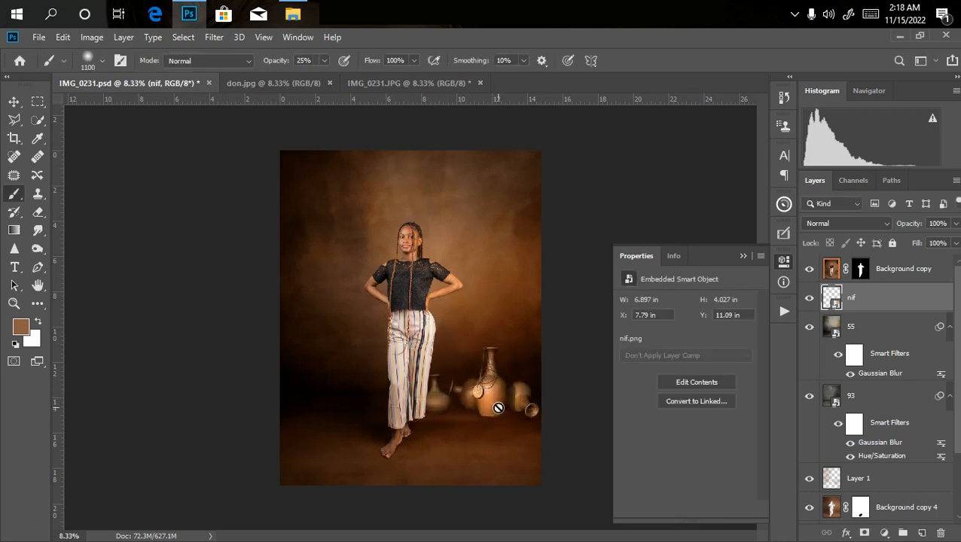
# Nudge the nif pots slightly down and toward the canvas edge, to about X 7.83 in, Y 11.37 in.
pyautogui.press('v')
pyautogui.press('Down')
pyautogui.press('Down')
pyautogui.press('Down')
pyautogui.press('Down')
pyautogui.press('Down')
pyautogui.press('Down')
pyautogui.press('Down')
pyautogui.press('Down')
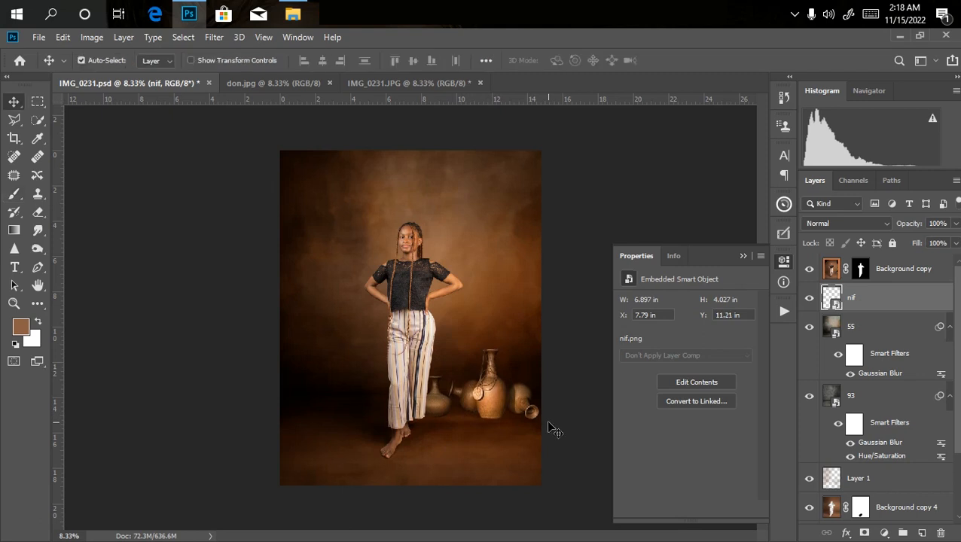
pyautogui.press('Right')
pyautogui.press('Right')
pyautogui.press('Left')
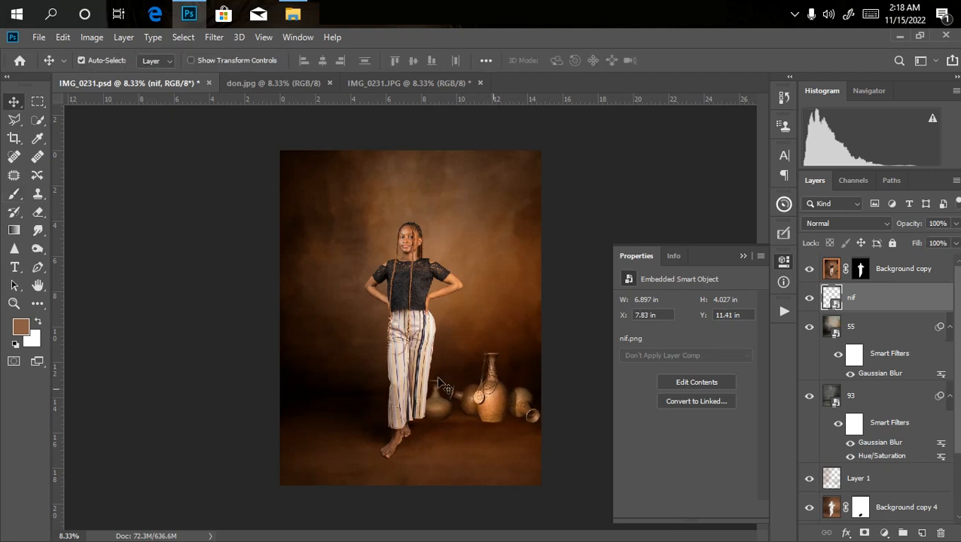
pyautogui.press('Up')
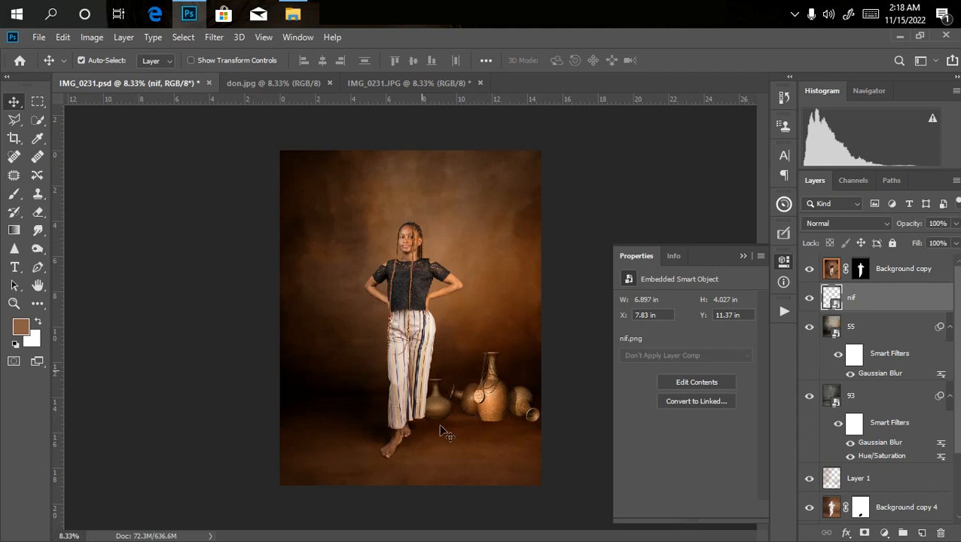
# Place the pngwing.com (3) suitcases image from the simp folder in front of the pots, scaled to 39%.
pyautogui.click(293, 14)
pyautogui.click(552, 199)
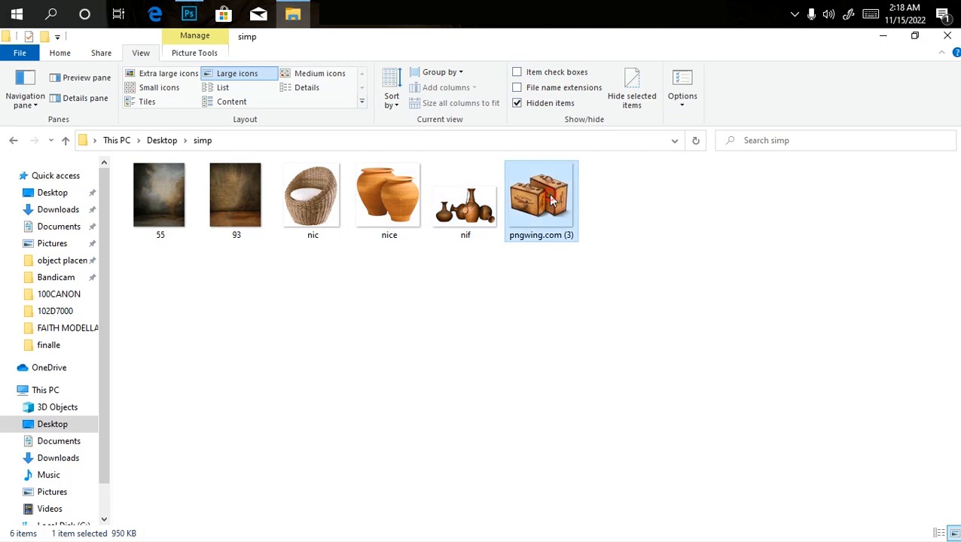
pyautogui.moveTo(540, 213); pyautogui.dragTo(461, 431)
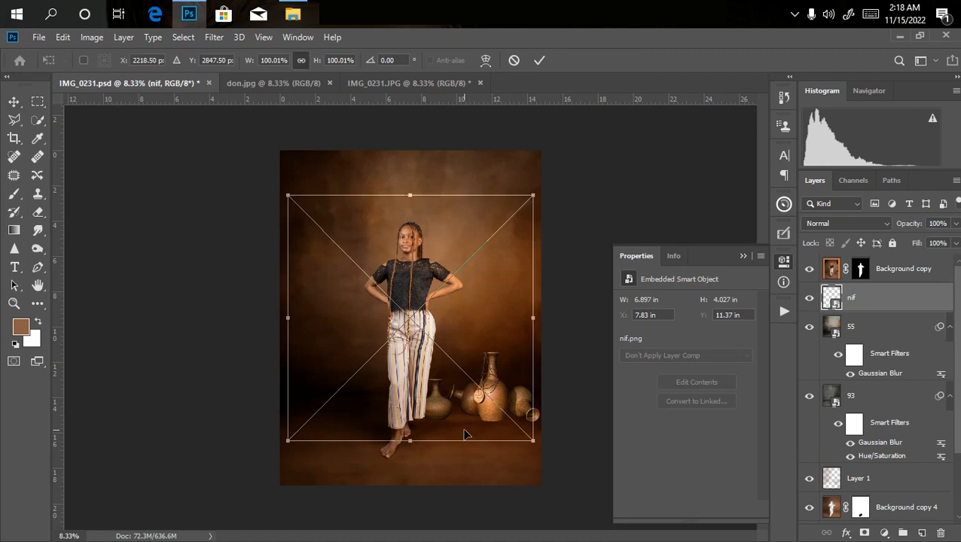
pyautogui.moveTo(288, 195); pyautogui.dragTo(439, 344)
pyautogui.moveTo(497, 412)
pyautogui.mouseDown()
pyautogui.moveTo(505, 444)
pyautogui.moveTo(487, 425)
pyautogui.mouseUp()
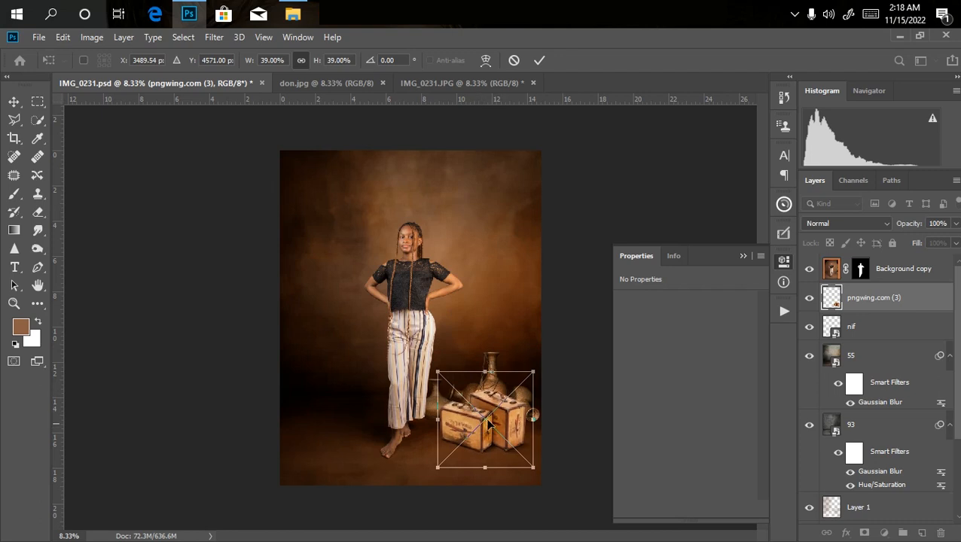
pyautogui.press('Return')
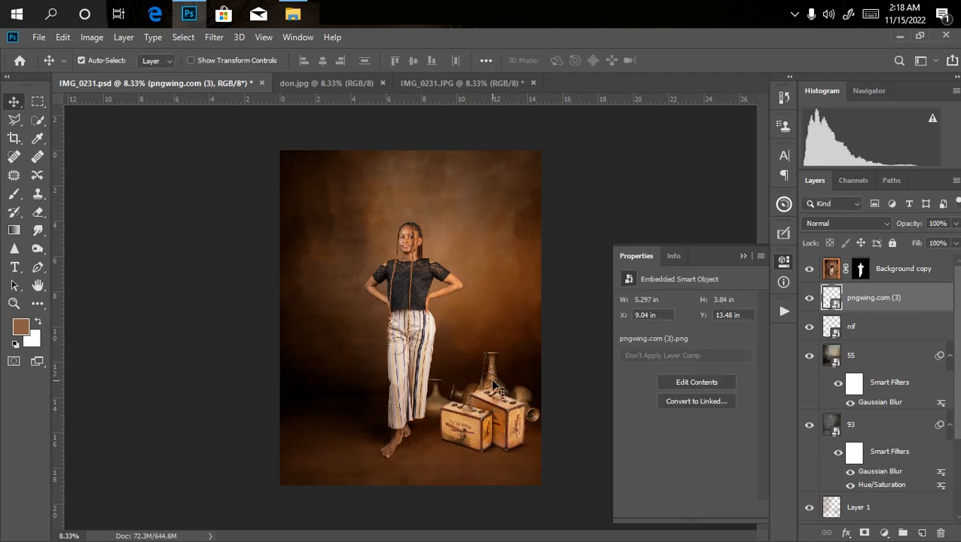
# Nudge the nif pots up to about Y 11.09 in and the pngwing.com (3) suitcases up to about Y 13.28 in.
pyautogui.click(495, 372)
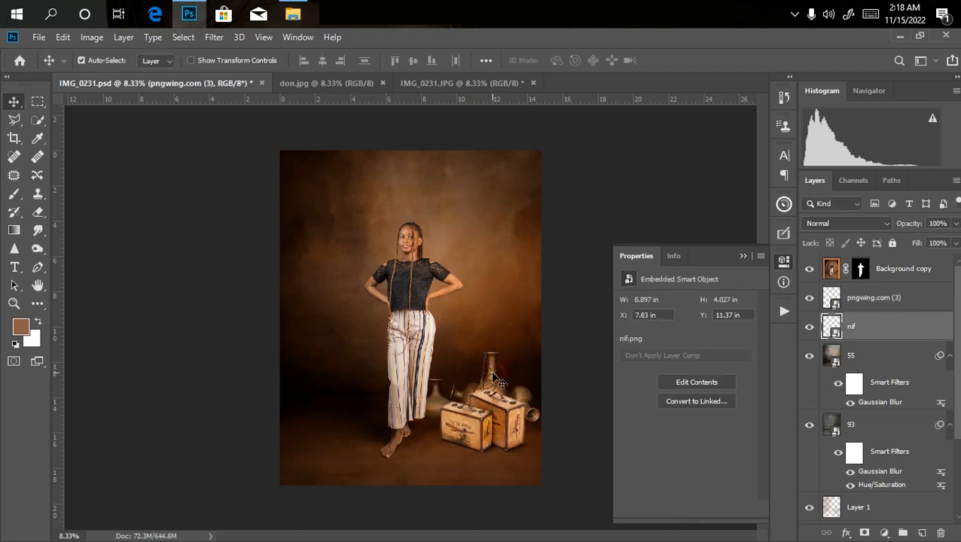
pyautogui.click(469, 427)
pyautogui.moveTo(468, 426); pyautogui.dragTo(468, 426)
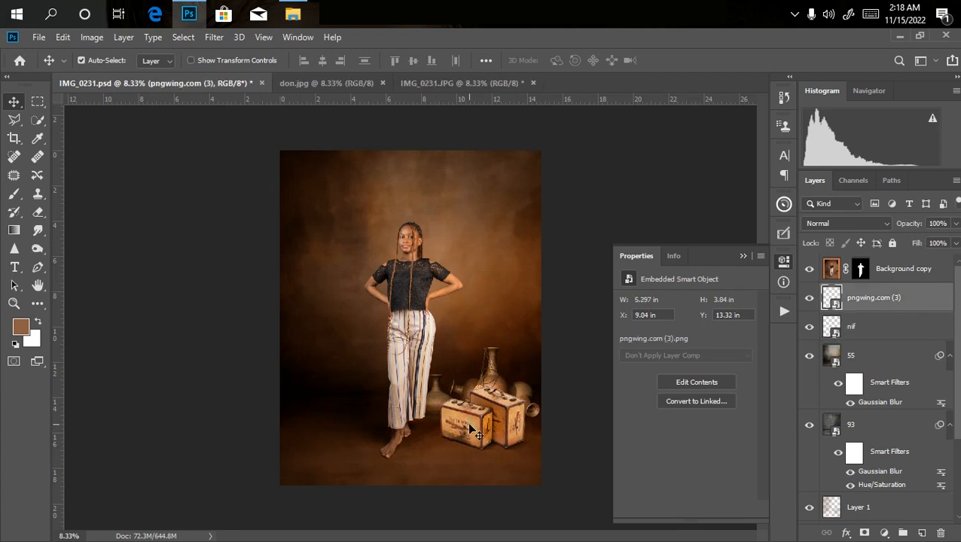
pyautogui.press('Up')
pyautogui.hotkey('ctrl', '-')
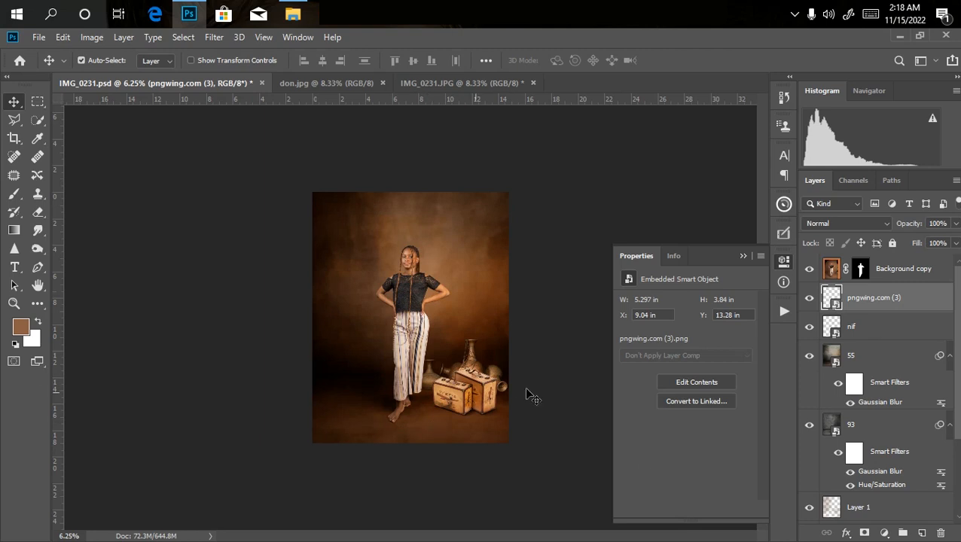
pyautogui.hotkey('ctrl', '+')
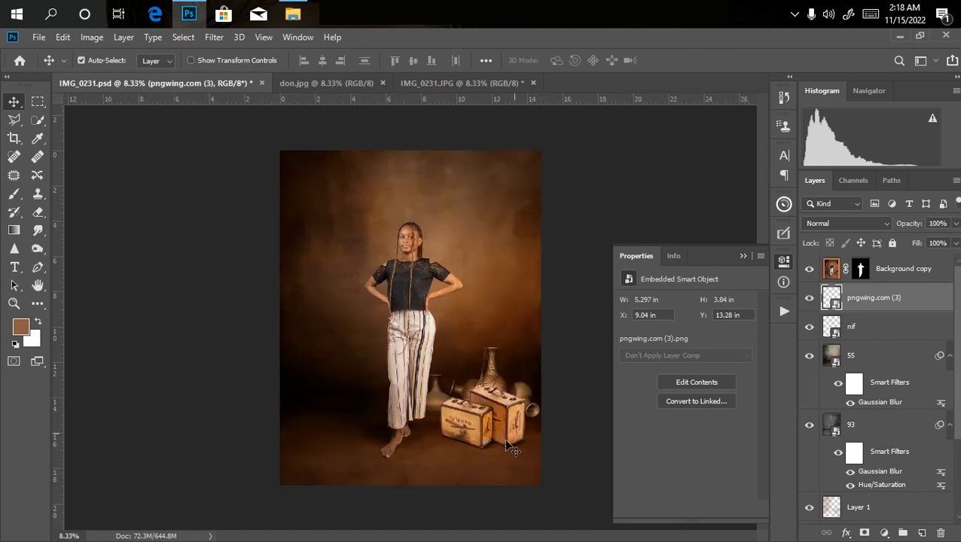
pyautogui.hotkey('ctrl', '-')
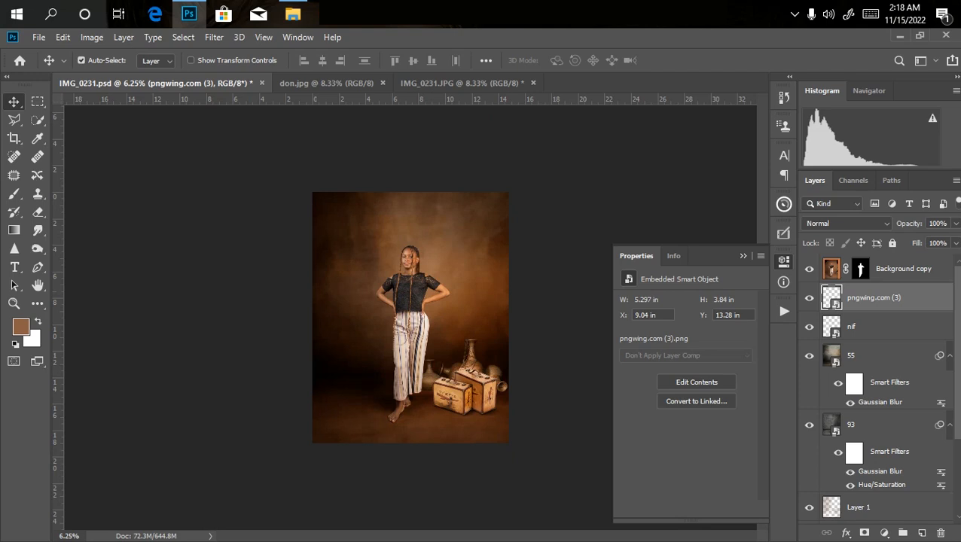
# Darken the pngwing.com (3) suitcases with a Curves adjustment that pulls the RGB midtones down.
pyautogui.hotkey('ctrl', 'm')
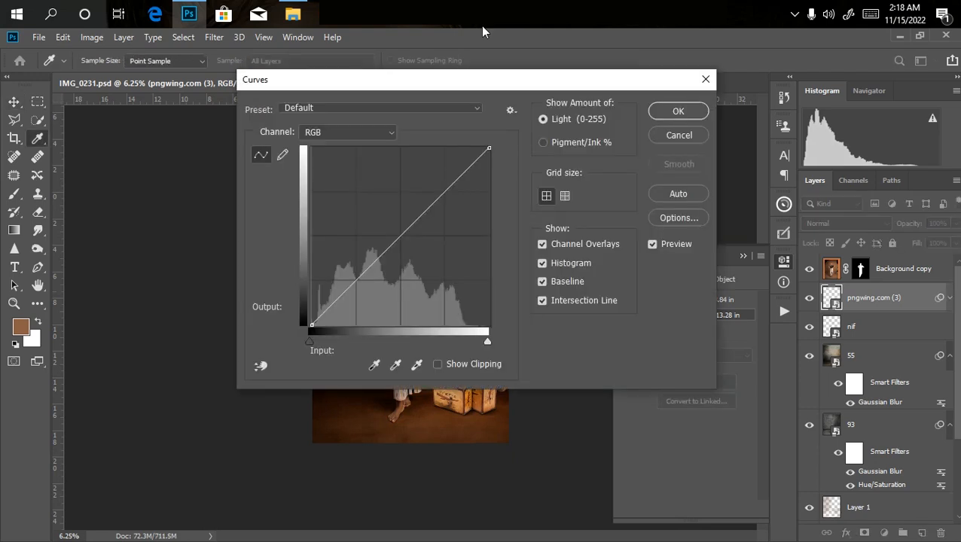
pyautogui.moveTo(521, 81); pyautogui.dragTo(675, 56)
pyautogui.click(555, 211)
pyautogui.moveTo(557, 210); pyautogui.dragTo(581, 216)
pyautogui.press('Return')
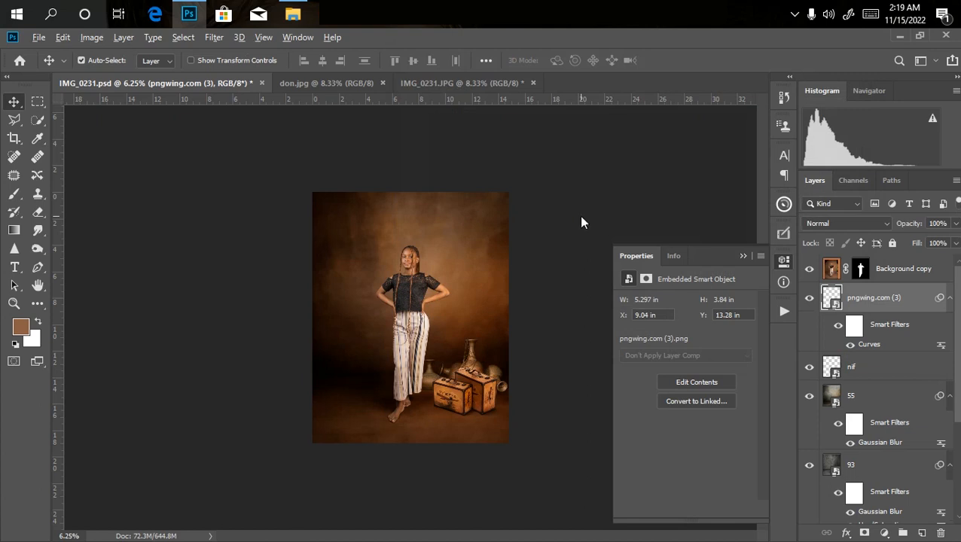
# Place the nic wicker chair from the simp folder on the woman's other side, partly off the canvas, scaled to about 75% and rotated -0.69°.
pyautogui.hotkey('alt', 'Tab')
pyautogui.click(580, 221)
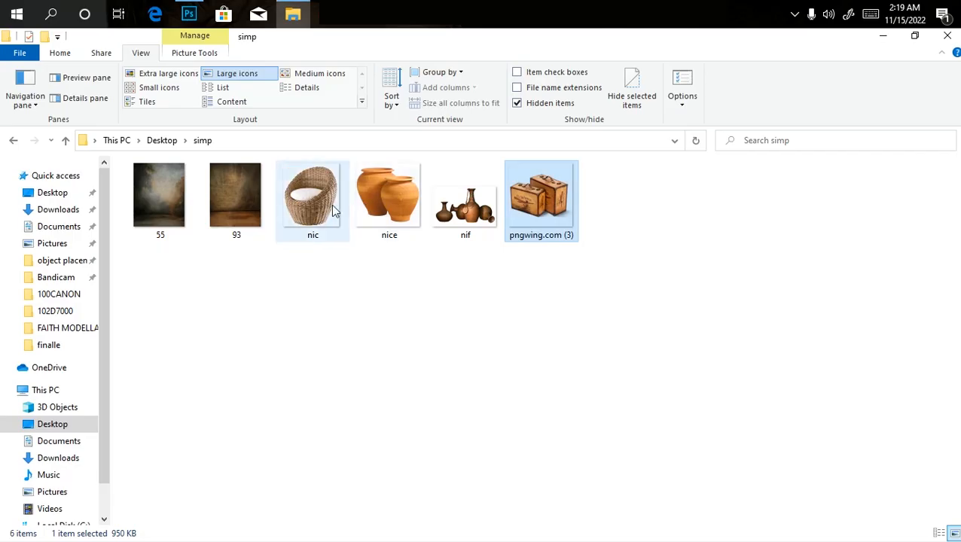
pyautogui.moveTo(302, 226); pyautogui.dragTo(334, 391)
pyautogui.moveTo(472, 250); pyautogui.dragTo(436, 287)
pyautogui.moveTo(388, 340); pyautogui.dragTo(333, 363)
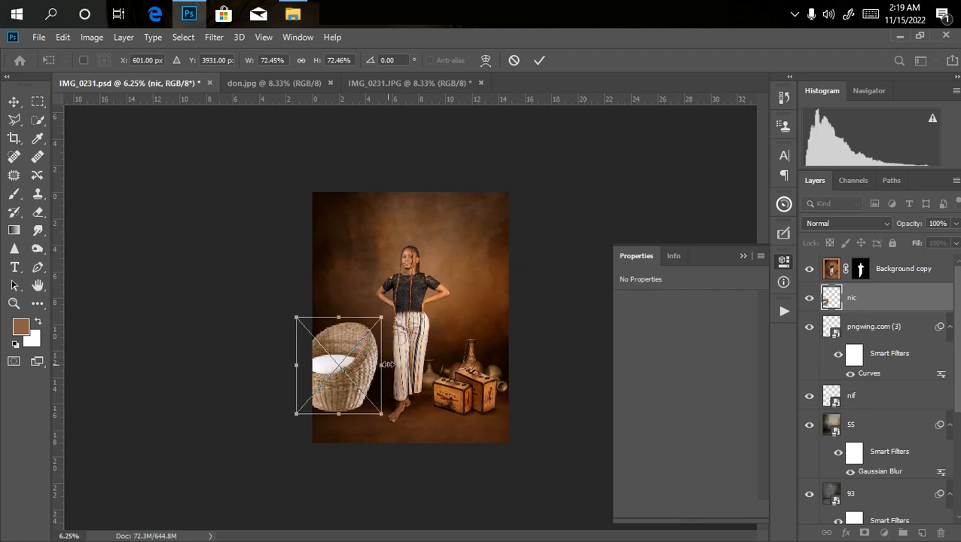
pyautogui.moveTo(386, 315)
pyautogui.mouseDown()
pyautogui.moveTo(394, 309)
pyautogui.moveTo(385, 314)
pyautogui.mouseUp()
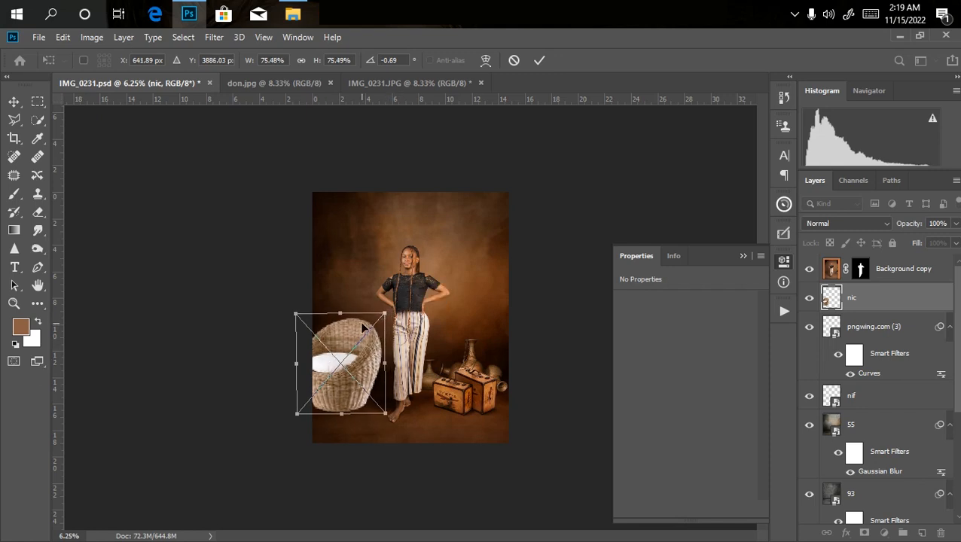
pyautogui.press('Return')
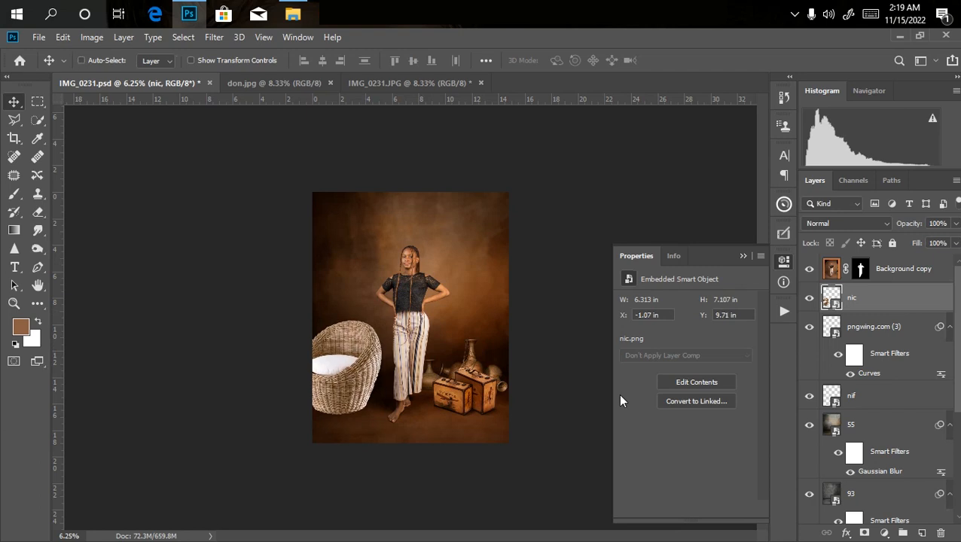
# Lower the opacity of the nic wicker chair layer to 79%.
pyautogui.hotkey('ctrl', '+')
pyautogui.hotkey('ctrl', '-')
pyautogui.hotkey('ctrl', '+')
pyautogui.hotkey('ctrl', '+')
pyautogui.hotkey('ctrl', '-')
pyautogui.hotkey('ctrl', '-')
pyautogui.click(954, 224)
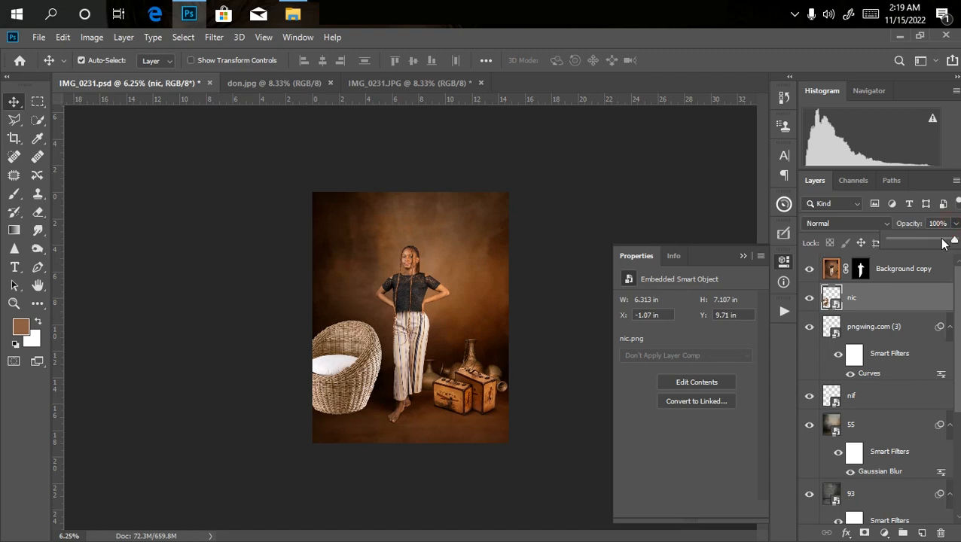
pyautogui.moveTo(954, 240); pyautogui.dragTo(941, 242)
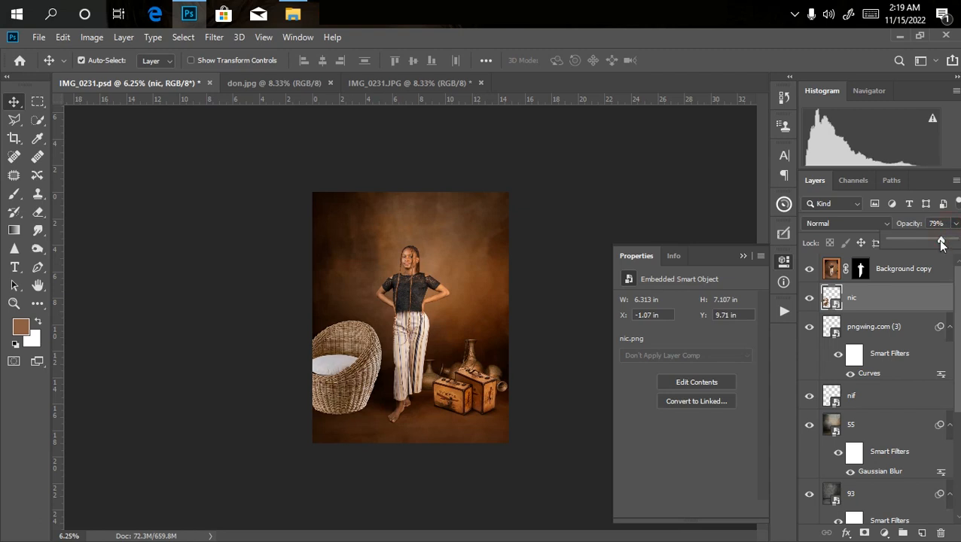
pyautogui.click(287, 354)
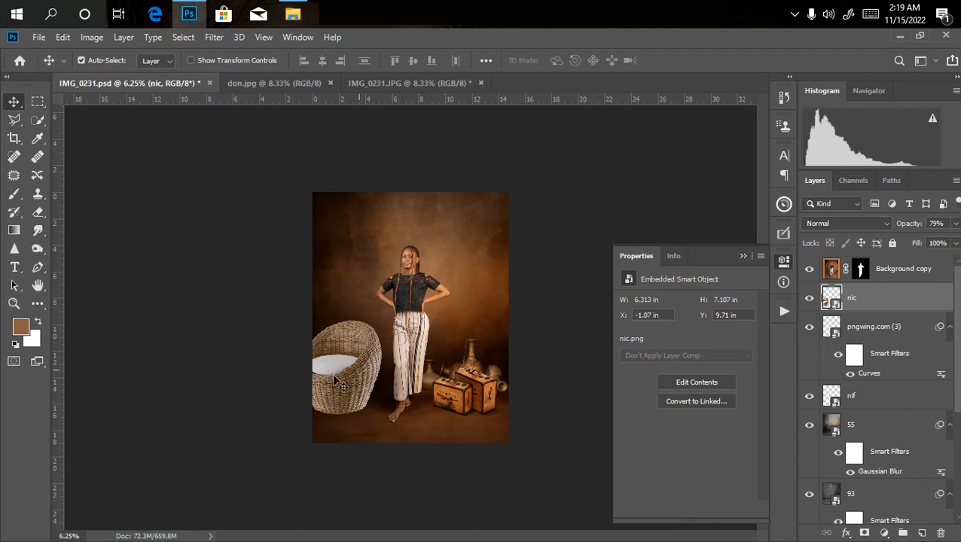
# Darken the nic wicker chair with a Curves adjustment that pulls the RGB midtones down.
pyautogui.press('ctrl')
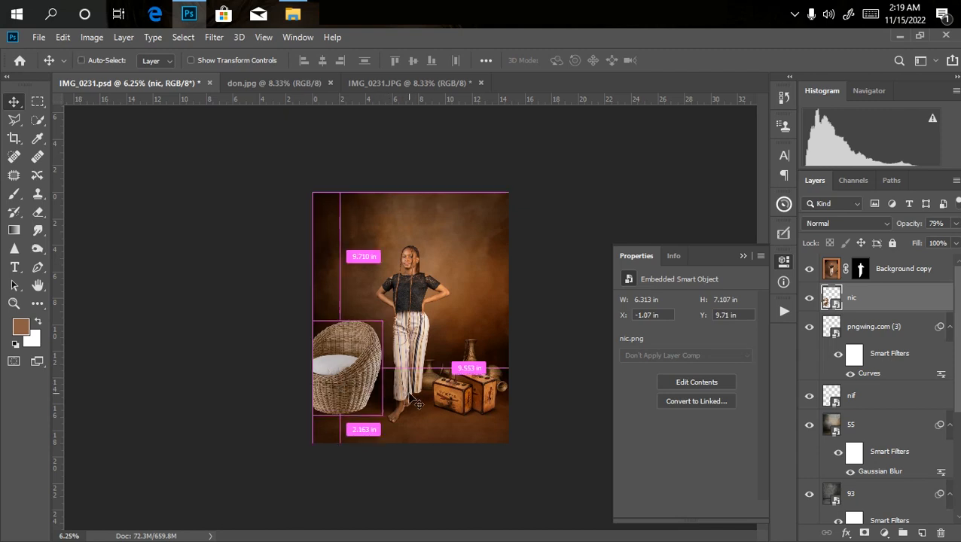
pyautogui.hotkey('ctrl', 'm')
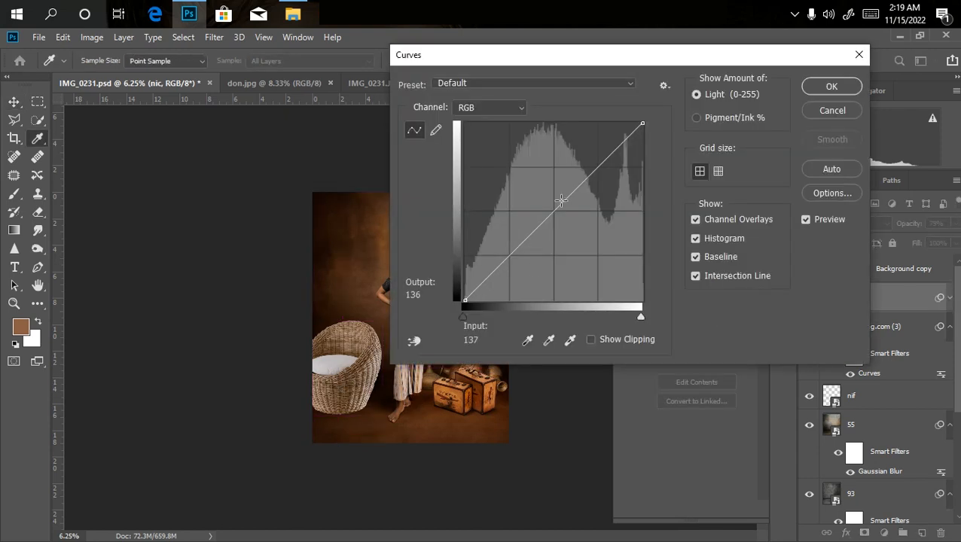
pyautogui.moveTo(559, 205); pyautogui.dragTo(570, 230)
pyautogui.press('Return')
pyautogui.hotkey('ctrl', '+')
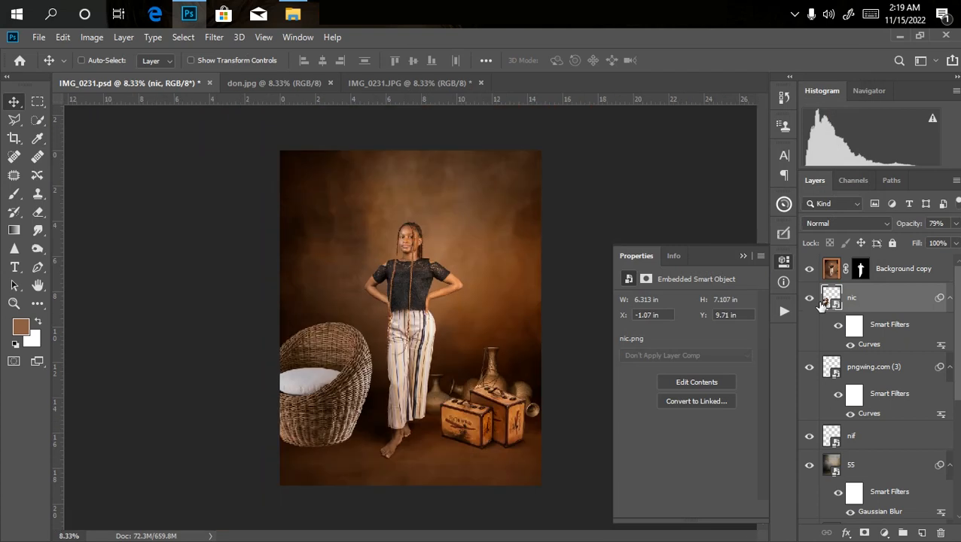
pyautogui.hotkey('ctrl', '-')
pyautogui.hotkey('ctrl', '+')
pyautogui.hotkey('ctrl', '-')
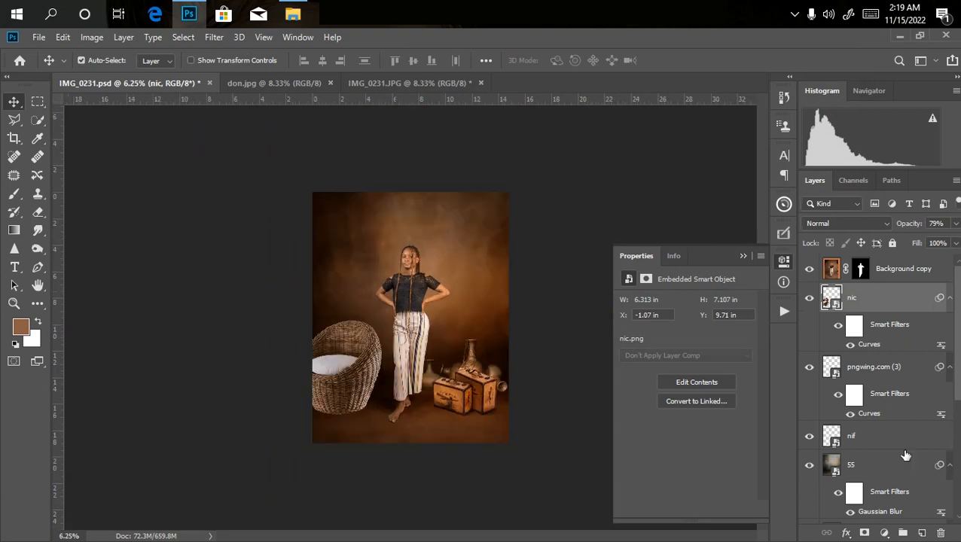
# Add a new empty layer above nic and set the foreground color to black.
pyautogui.click(920, 533)
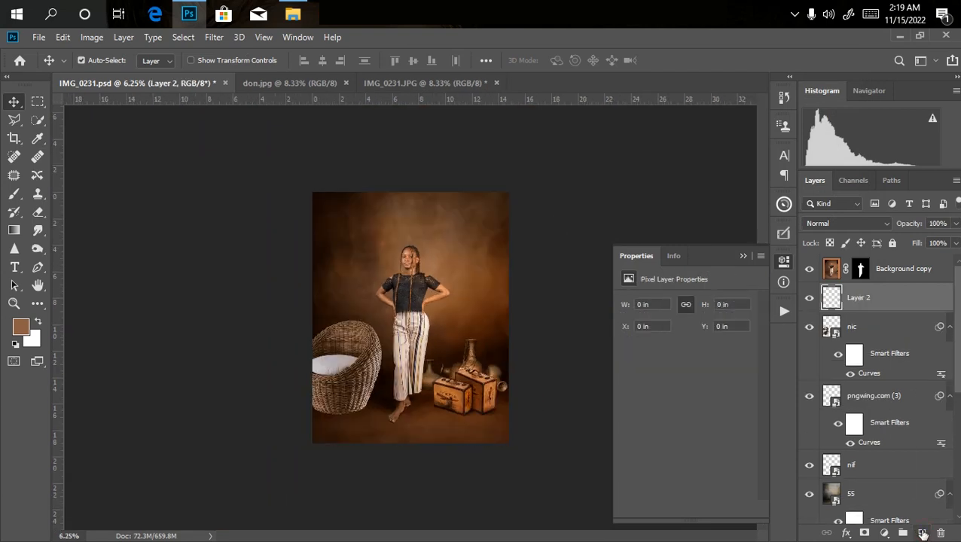
pyautogui.click(19, 327)
pyautogui.moveTo(614, 271); pyautogui.dragTo(547, 367)
pyautogui.press('Return')
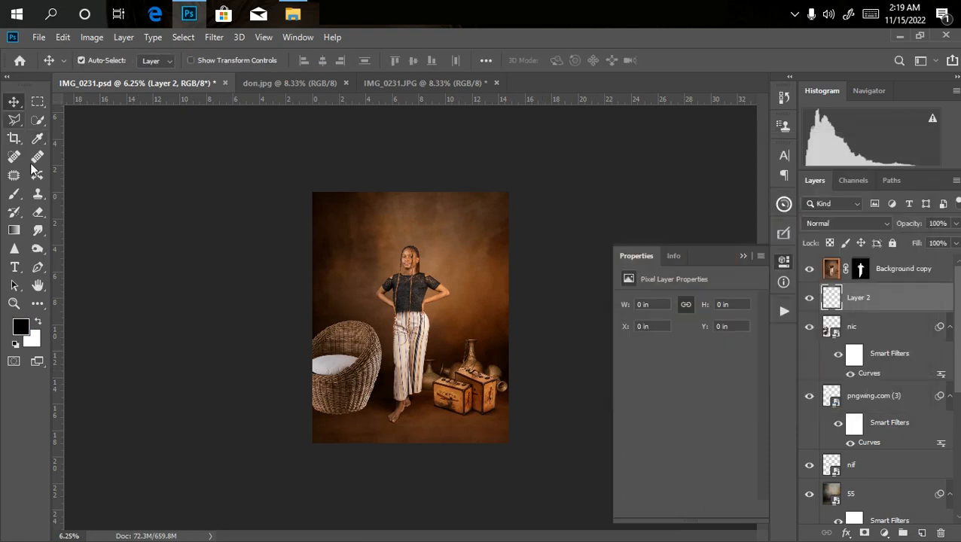
# Move Layer 2 below nic and paint a black shadow under the wicker chair with a 300-pixel soft brush at 25% opacity.
pyautogui.click(15, 193)
pyautogui.press('[')
pyautogui.press('[')
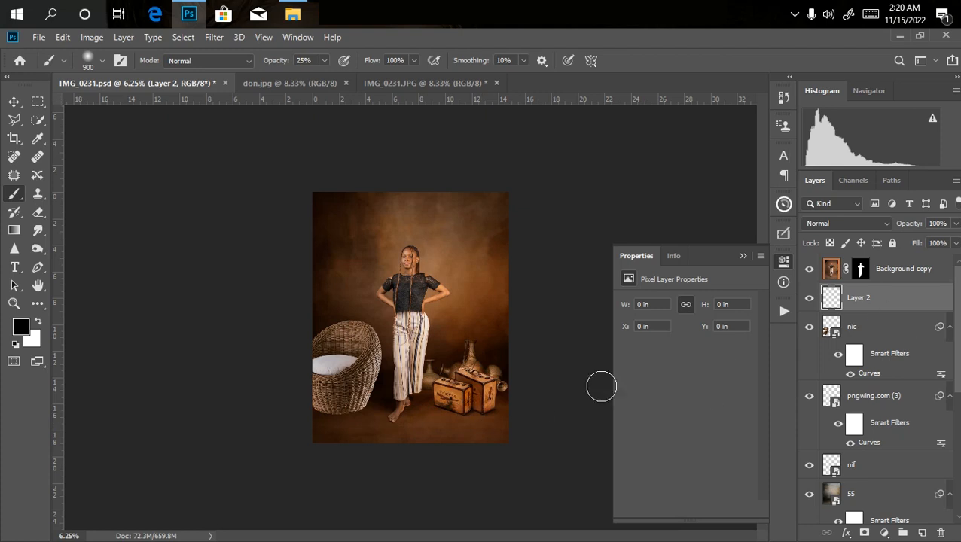
pyautogui.moveTo(861, 300); pyautogui.dragTo(869, 369)
pyautogui.press('[')
pyautogui.press('[')
pyautogui.press('[')
pyautogui.press('[')
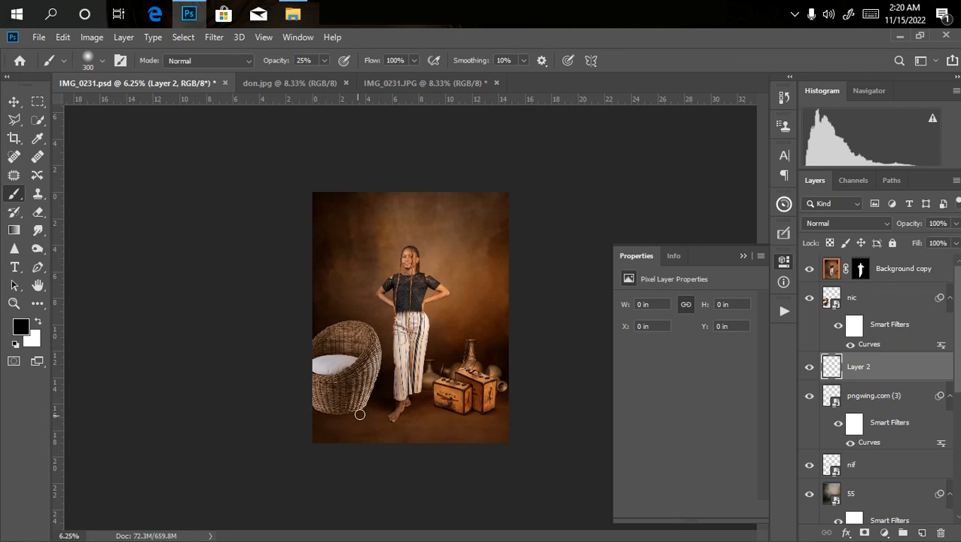
pyautogui.moveTo(362, 407)
pyautogui.mouseDown()
pyautogui.moveTo(333, 409)
pyautogui.moveTo(375, 406)
pyautogui.moveTo(332, 413)
pyautogui.moveTo(378, 407)
pyautogui.moveTo(313, 408)
pyautogui.moveTo(354, 412)
pyautogui.mouseUp()
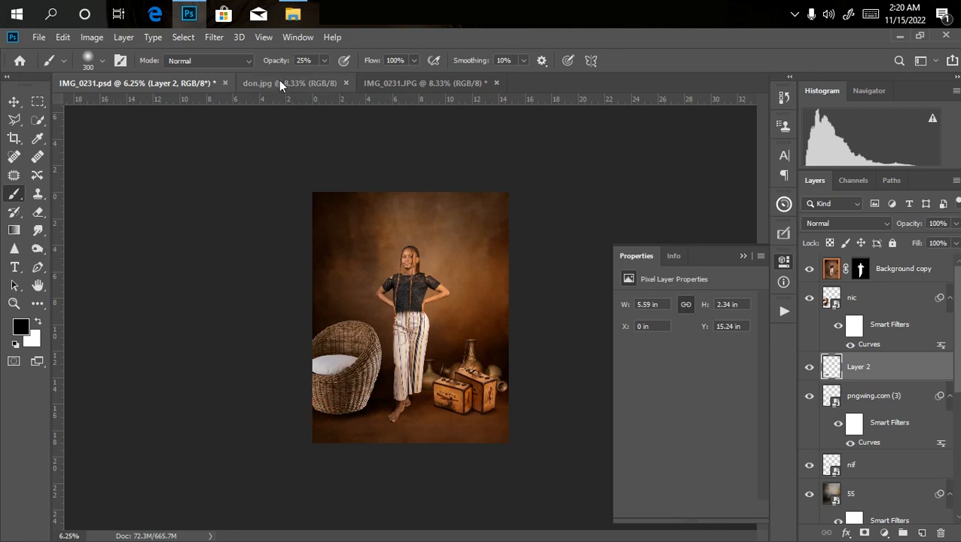
# Apply a Gaussian Blur with a radius of 22.2 pixels to the chair's shadow on Layer 2 and adjust the layer's opacity.
pyautogui.click(217, 40)
pyautogui.moveTo(264, 196)
pyautogui.click(418, 250)
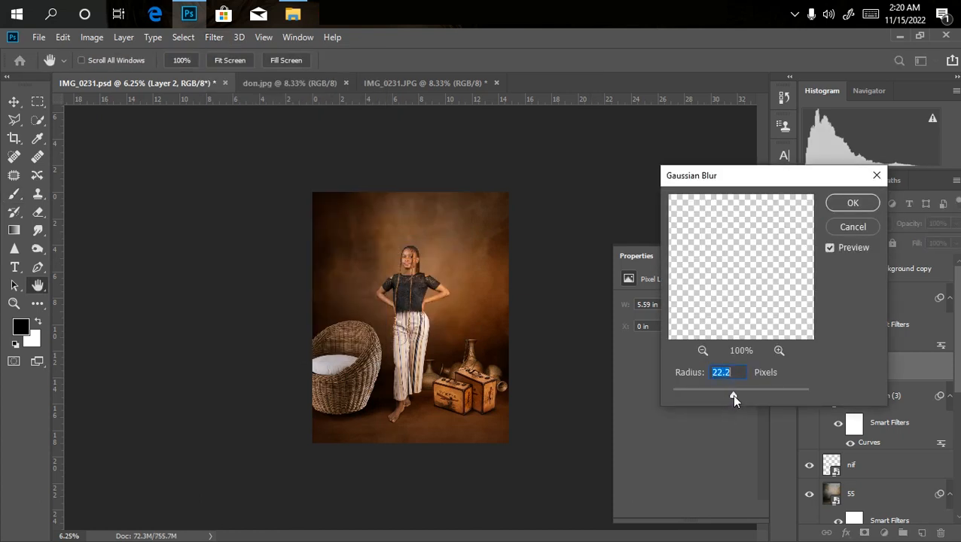
pyautogui.press('Return')
pyautogui.hotkey('ctrl', '+')
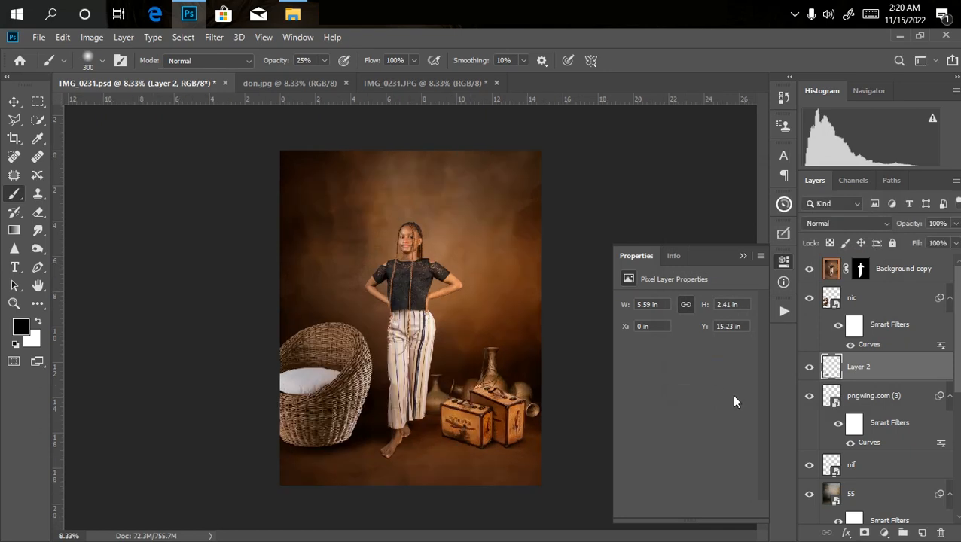
pyautogui.hotkey('ctrl', '-')
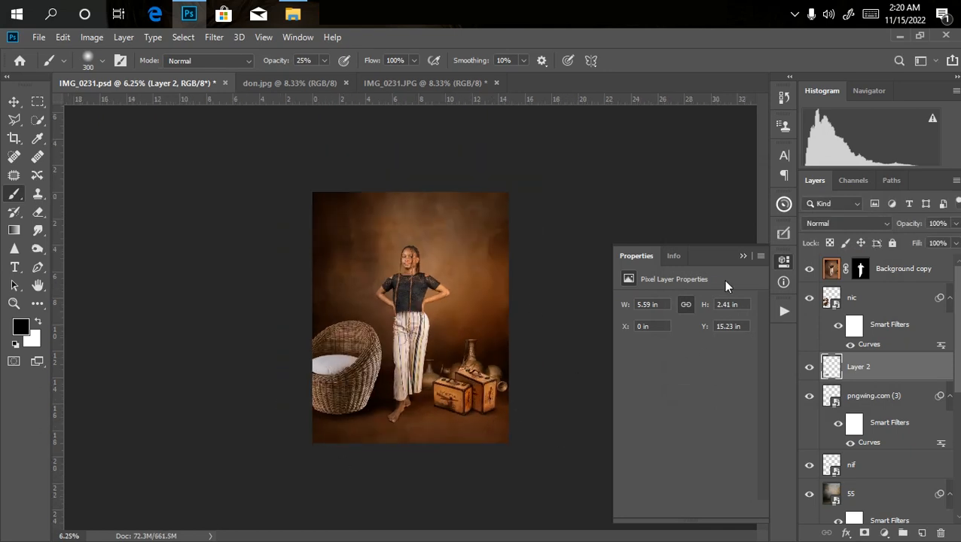
pyautogui.click(955, 224)
pyautogui.moveTo(944, 245); pyautogui.dragTo(944, 246)
# Add a new empty layer above nic and clip it to the wicker chair.
pyautogui.click(863, 298)
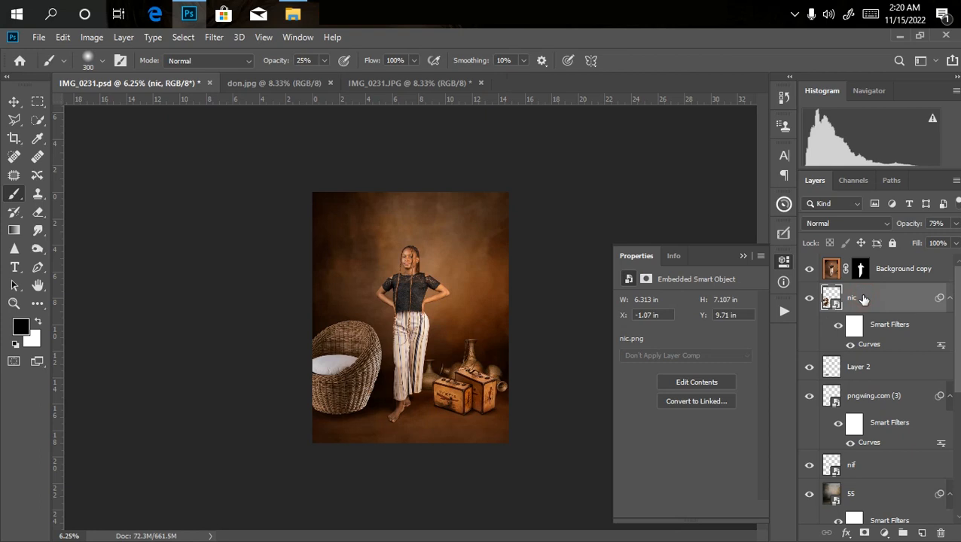
pyautogui.click(922, 532)
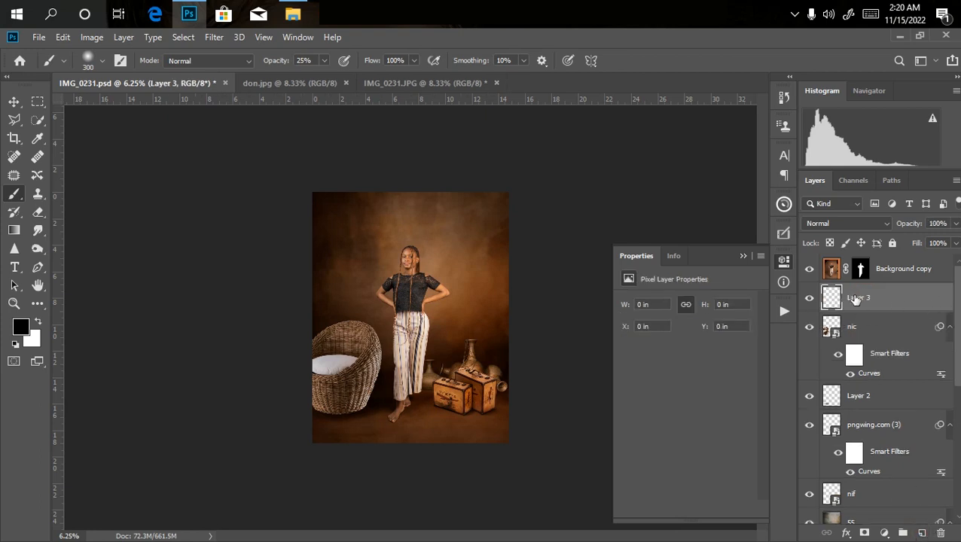
pyautogui.rightClick(901, 306)
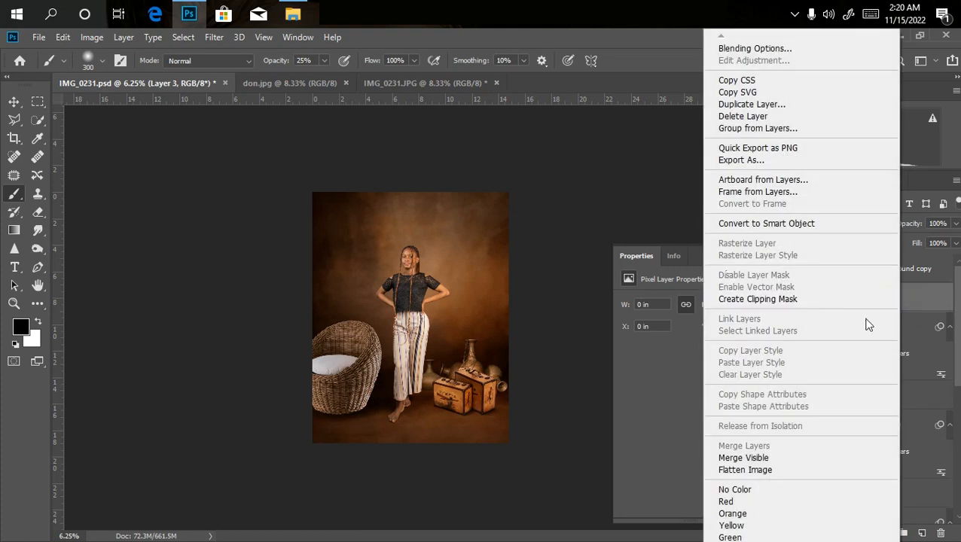
pyautogui.rightClick(913, 302)
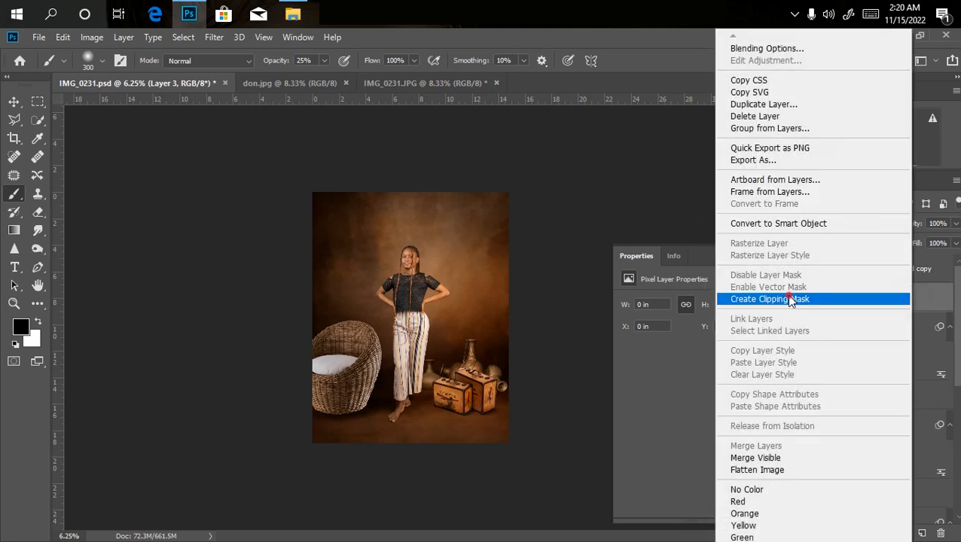
pyautogui.click(789, 299)
# Paint black shading over the wicker chair on clipped Layer 3 with a 500-pixel soft brush at 25% opacity.
pyautogui.press(']')
pyautogui.press(']')
pyautogui.press(']')
pyautogui.press(']')
pyautogui.press(']')
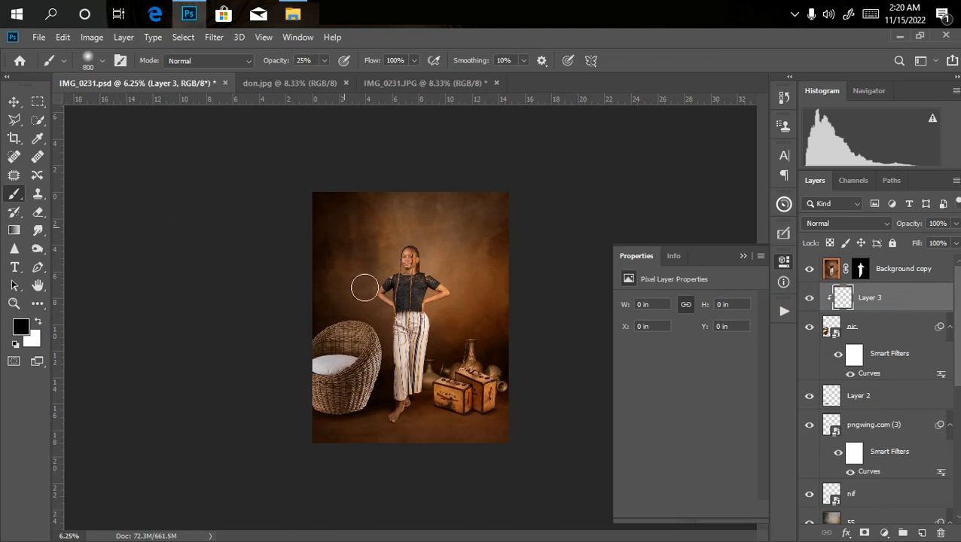
pyautogui.press('[')
pyautogui.press('[')
pyautogui.press('[')
pyautogui.moveTo(362, 408)
pyautogui.mouseDown()
pyautogui.moveTo(377, 353)
pyautogui.moveTo(360, 408)
pyautogui.moveTo(305, 401)
pyautogui.moveTo(357, 409)
pyautogui.moveTo(312, 402)
pyautogui.moveTo(369, 402)
pyautogui.moveTo(347, 403)
pyautogui.moveTo(380, 357)
pyautogui.moveTo(371, 391)
pyautogui.moveTo(420, 412)
pyautogui.mouseUp()
pyautogui.scroll(3, 420, 412)
pyautogui.scroll(-3, 420, 413)
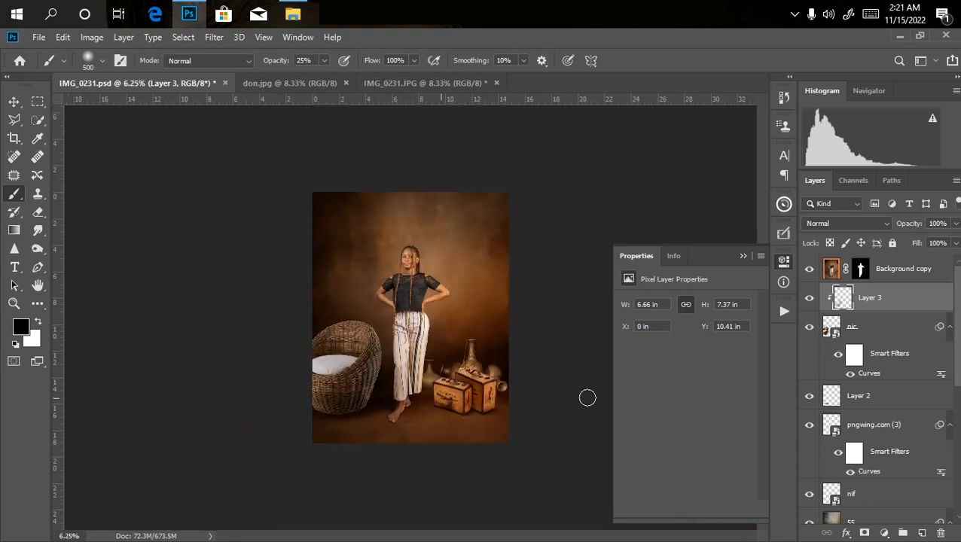
# Compare the image with and without Layer 3, try its opacity at 78%, and restore it to 100%.
pyautogui.click(810, 302)
pyautogui.click(810, 302)
pyautogui.click(955, 224)
pyautogui.moveTo(955, 236); pyautogui.dragTo(941, 240)
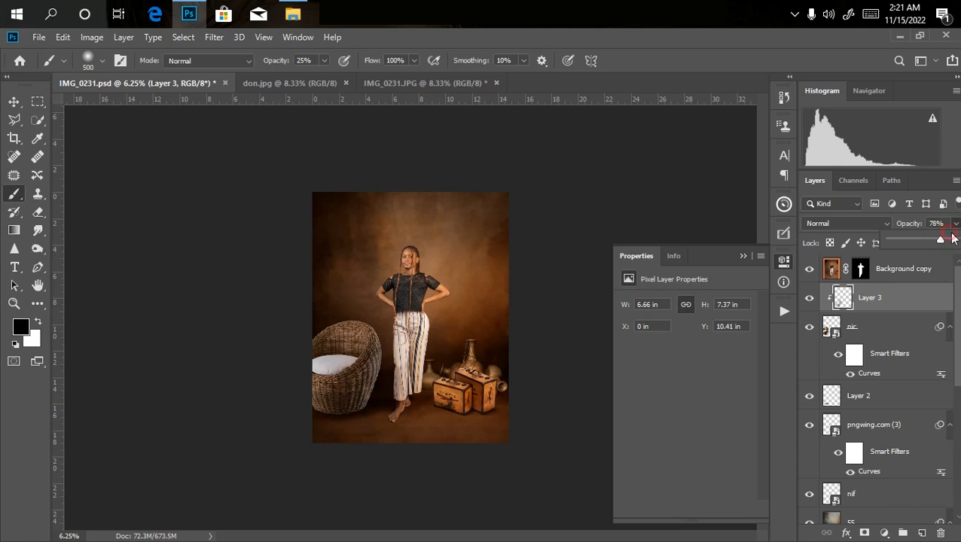
pyautogui.moveTo(953, 241); pyautogui.dragTo(958, 242)
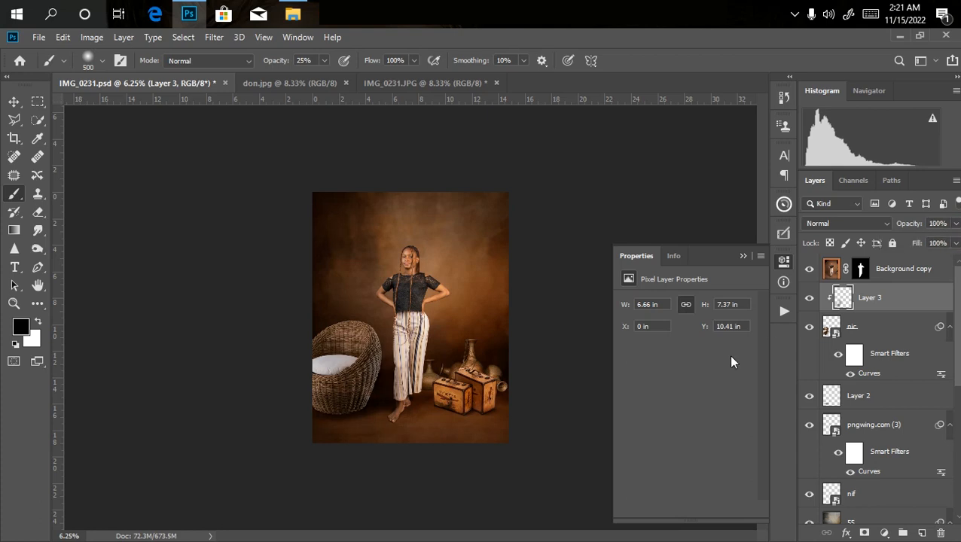
# Paint brown sampled from the backdrop onto the chair's lower edge on Layer 3 with a 600-pixel soft brush at 25% opacity.
pyautogui.click(22, 328)
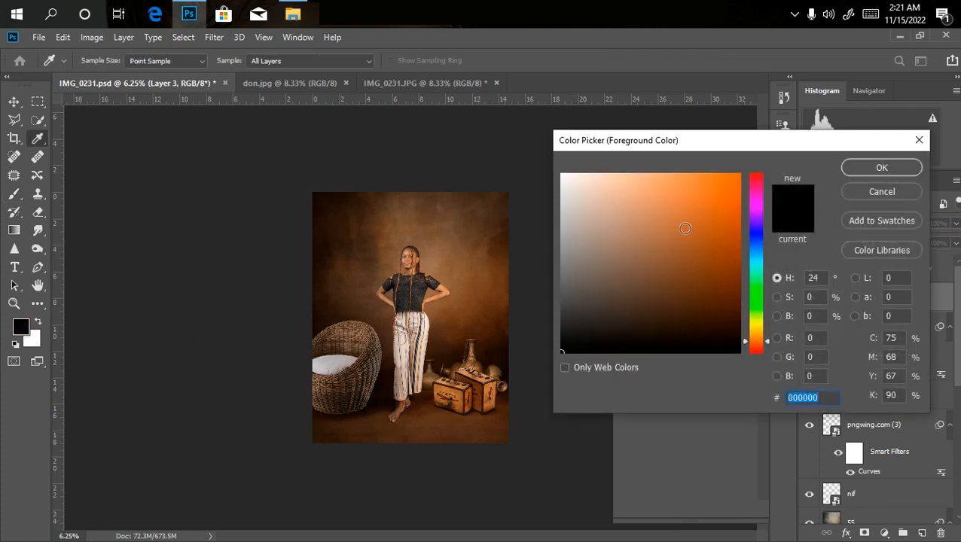
pyautogui.click(467, 299)
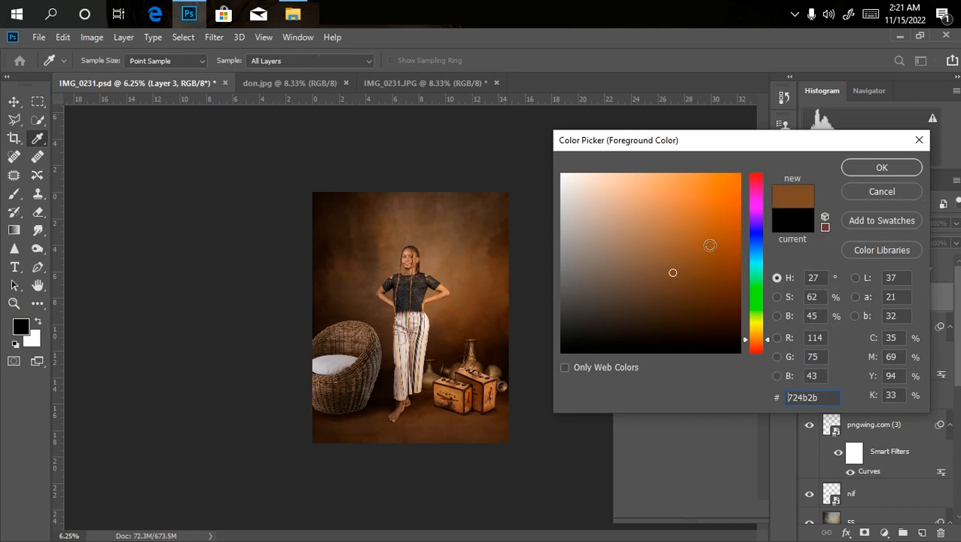
pyautogui.click(881, 167)
pyautogui.press(']')
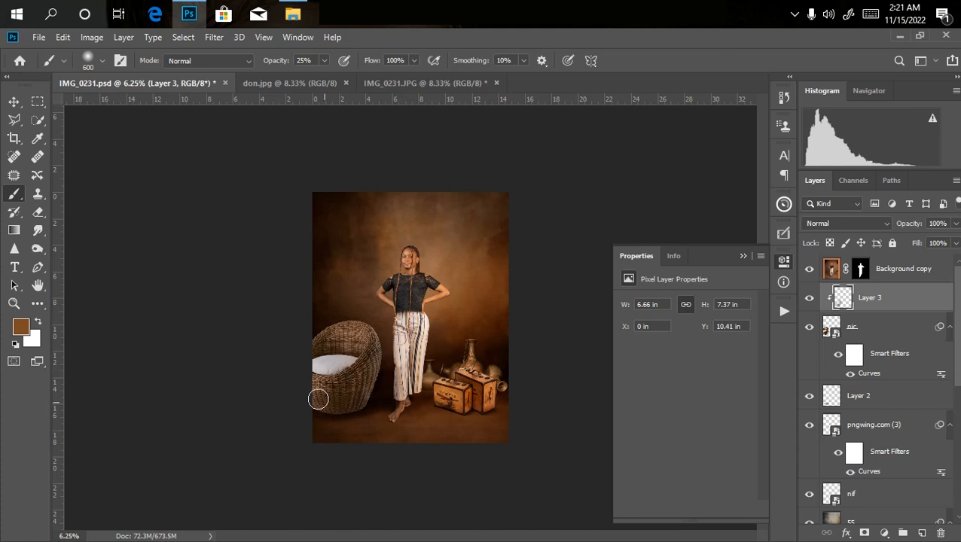
pyautogui.moveTo(313, 402); pyautogui.dragTo(320, 403)
# Examine how the shaded wicker chair blends with the backdrop in the whole composite.
pyautogui.hotkey('ctrl', '+')
pyautogui.hotkey('ctrl', '+')
pyautogui.hotkey('ctrl', '-')
pyautogui.hotkey('ctrl', '-')
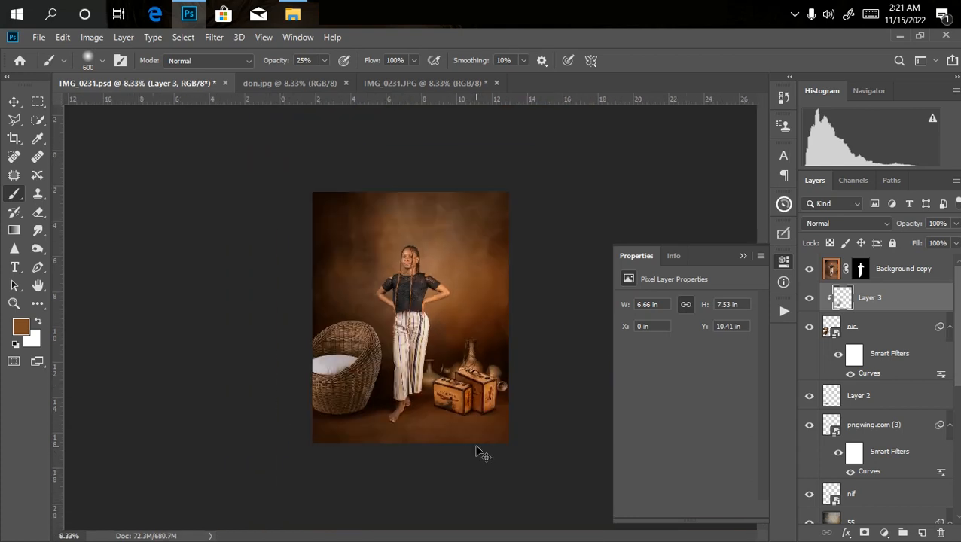
pyautogui.hotkey('ctrl', '+')
pyautogui.hotkey('ctrl', '+')
pyautogui.hotkey('ctrl', '-')
pyautogui.hotkey('ctrl', '-')
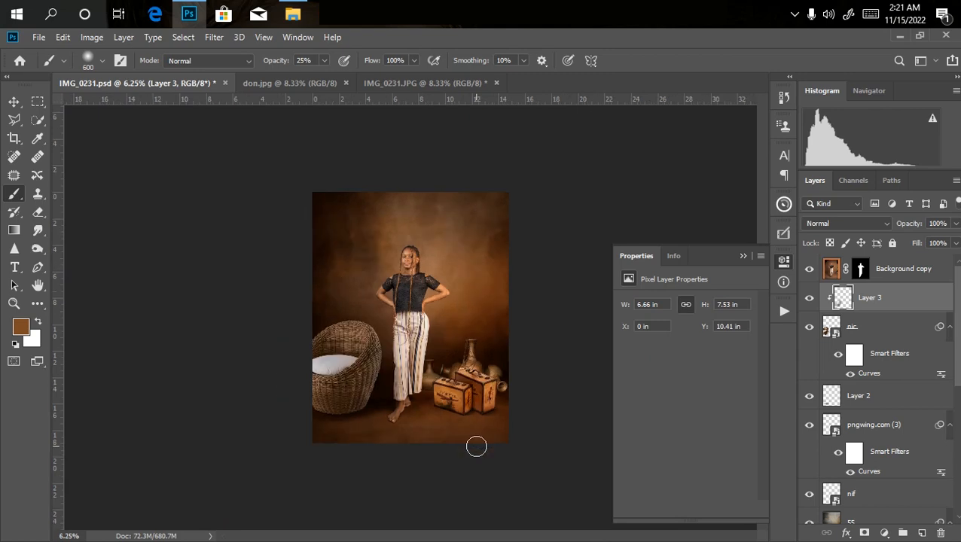
pyautogui.hotkey('ctrl', '+')
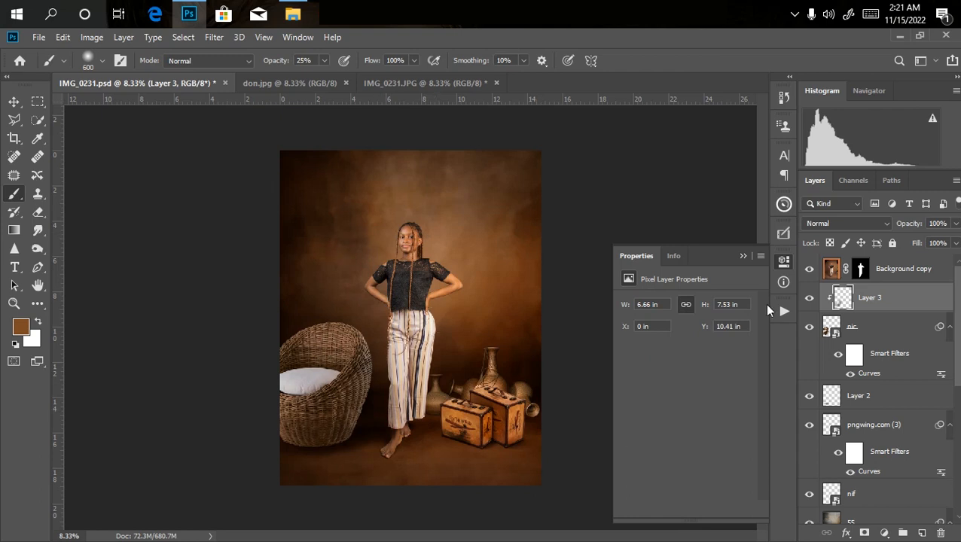
# Brighten the backdrop behind the woman on Background copy 4 using the Dodge tool at 3400 pixels, Midtones range and 100% exposure.
pyautogui.scroll(-5, 877, 391)
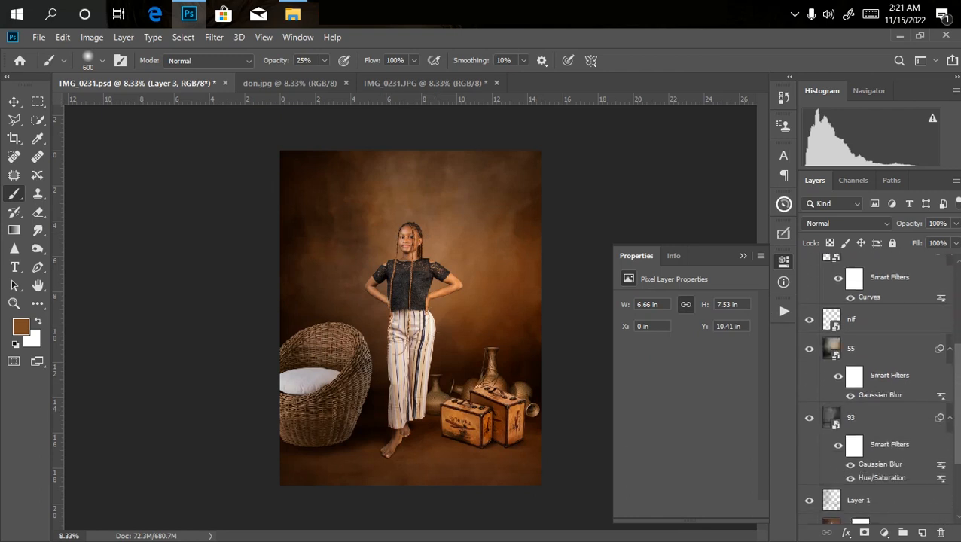
pyautogui.scroll(-2, 957, 386)
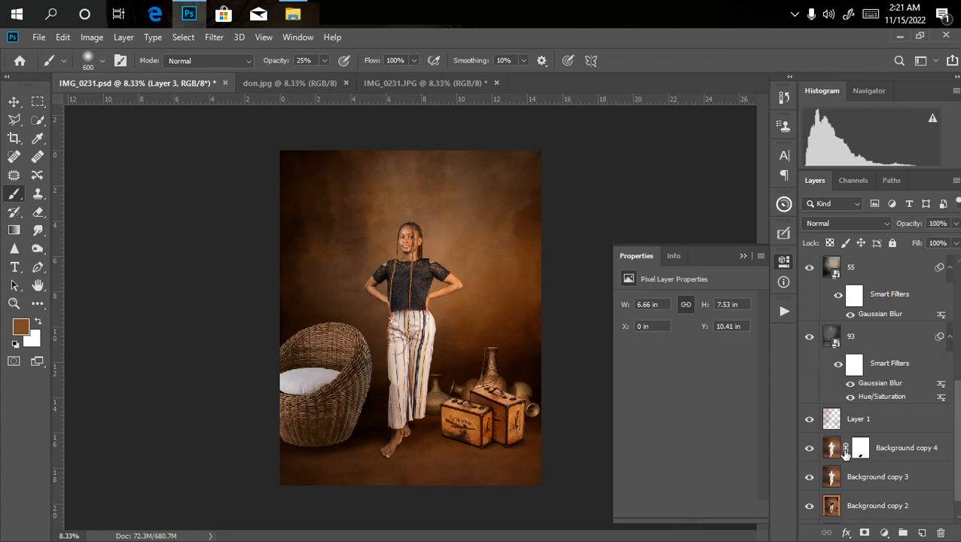
pyautogui.click(902, 447)
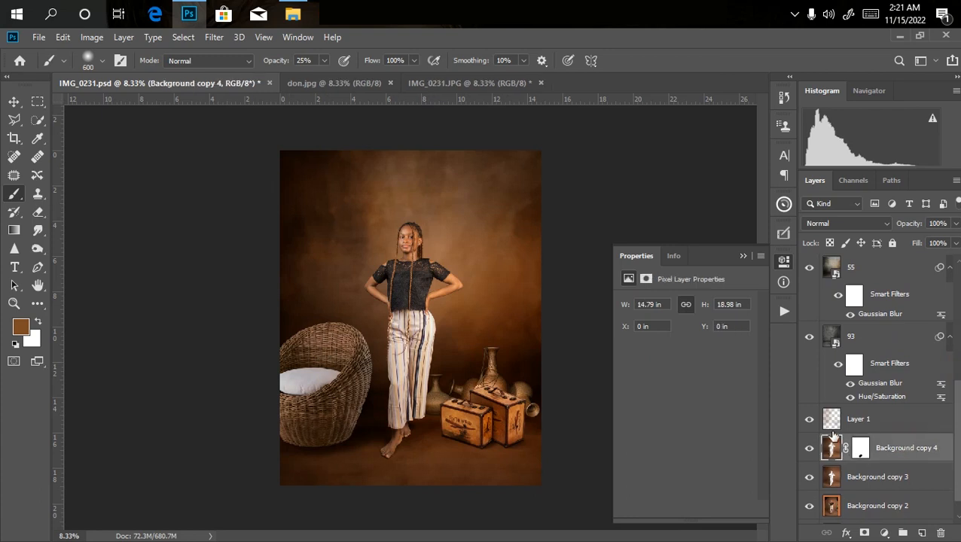
pyautogui.click(38, 230)
pyautogui.click(37, 249)
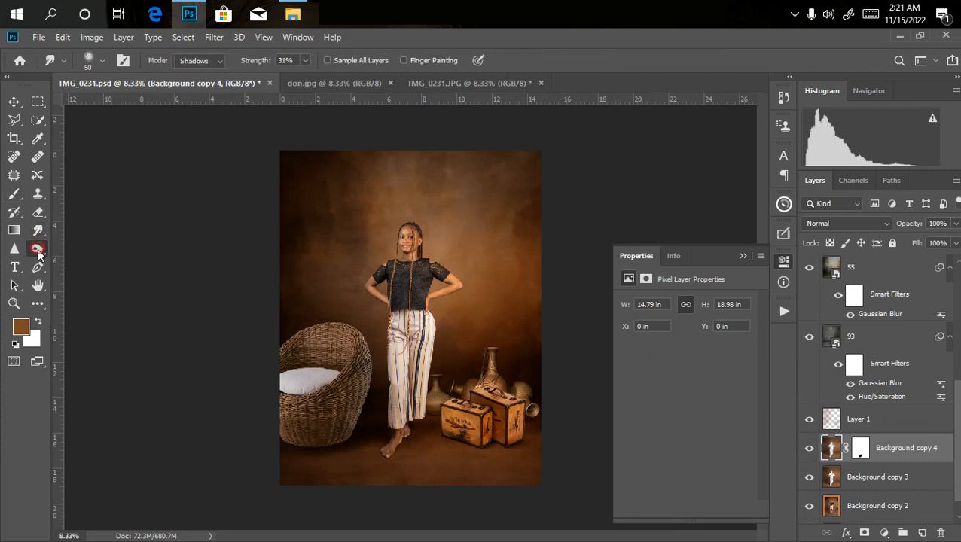
pyautogui.click(89, 248)
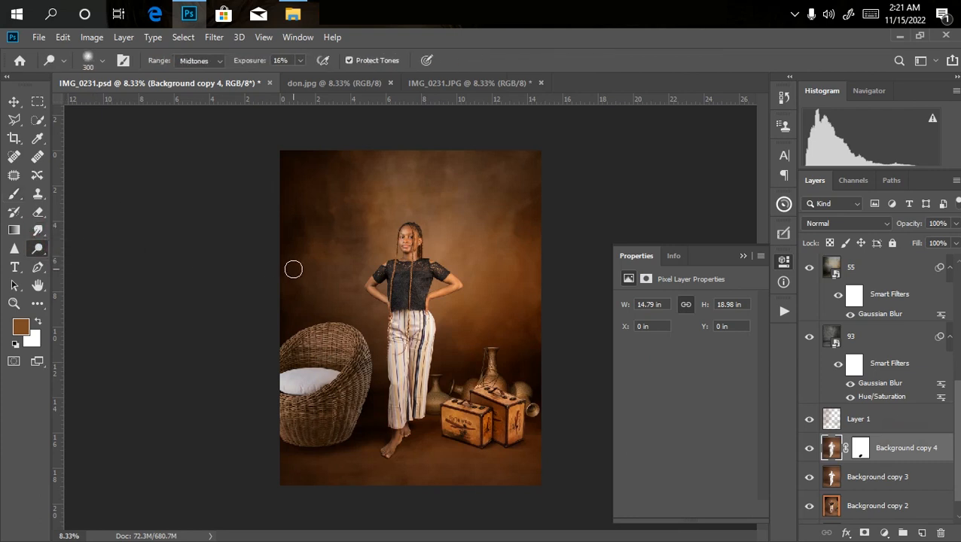
pyautogui.press(']')
pyautogui.press(']')
pyautogui.press(']')
pyautogui.press(']')
pyautogui.press(']')
pyautogui.press(']')
pyautogui.press(']')
pyautogui.press(']')
pyautogui.press(']')
pyautogui.press(']')
pyautogui.press(']')
pyautogui.press(']')
pyautogui.press(']')
pyautogui.press(']')
pyautogui.press(']')
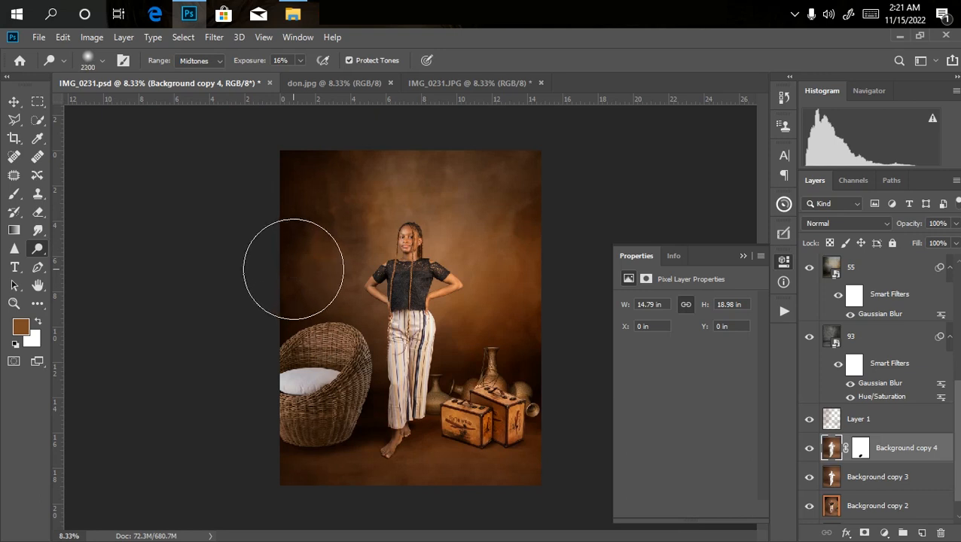
pyautogui.click(299, 61)
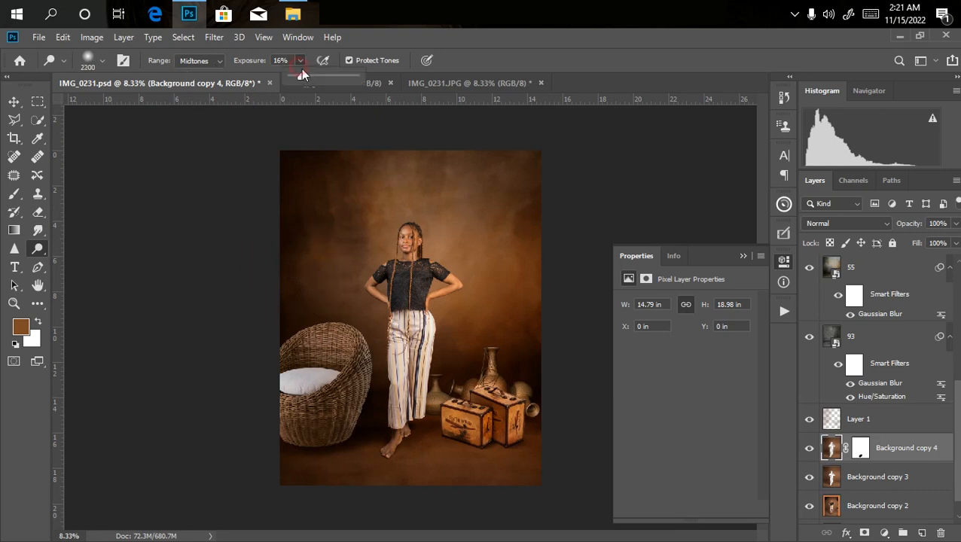
pyautogui.moveTo(305, 78); pyautogui.dragTo(380, 77)
pyautogui.press(']')
pyautogui.press(']')
pyautogui.press(']')
pyautogui.press(']')
pyautogui.press(']')
pyautogui.press(']')
pyautogui.press(']')
pyautogui.press(']')
pyautogui.press(']')
pyautogui.press(']')
pyautogui.press(']')
pyautogui.press(']')
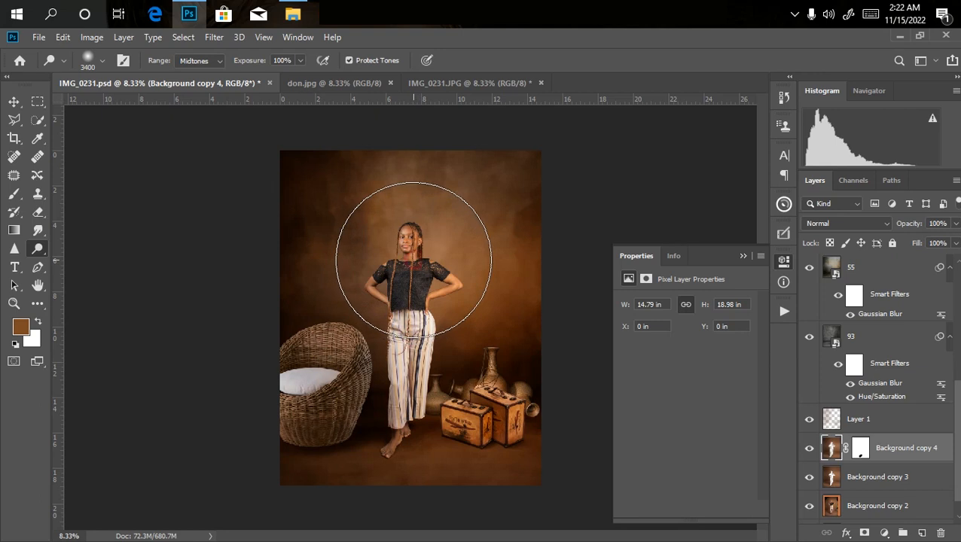
pyautogui.click(413, 259)
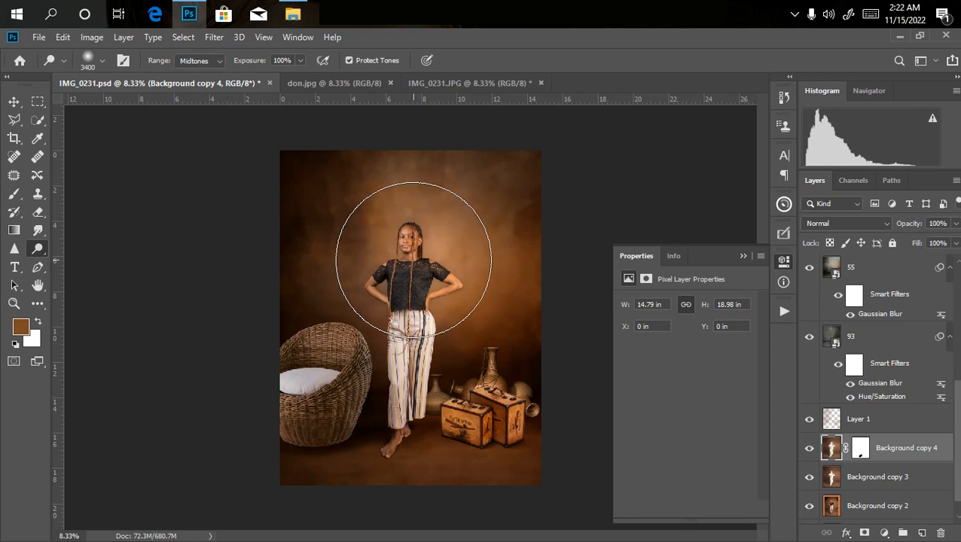
pyautogui.click(13, 103)
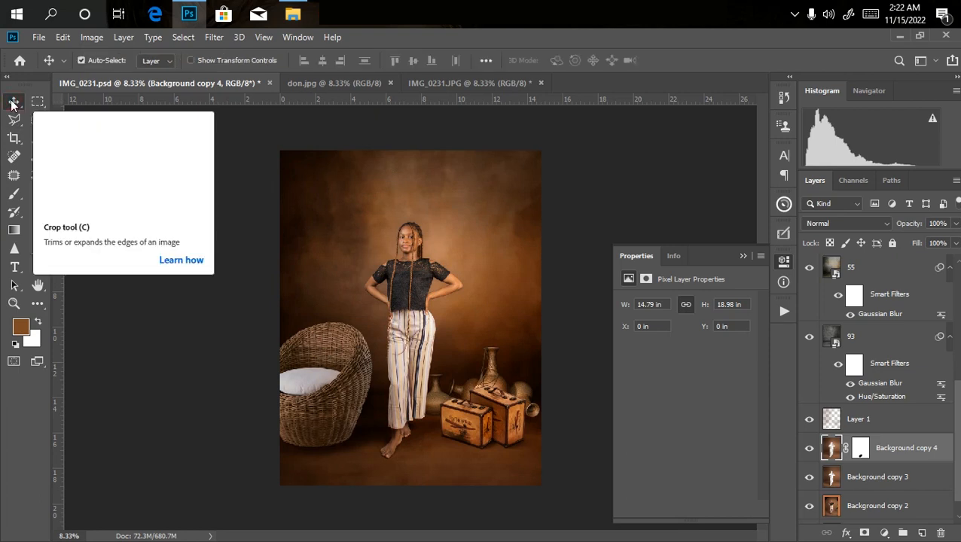
# Add a Color Lookup adjustment layer above Background copy and apply the chocolate color.CUBE 3D LUT.
pyautogui.moveTo(956, 417); pyautogui.dragTo(956, 307)
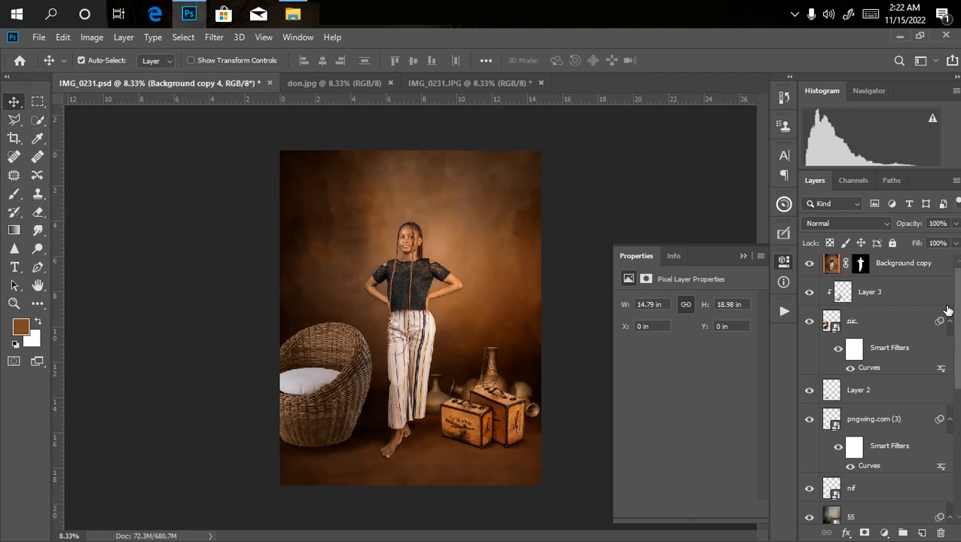
pyautogui.click(915, 265)
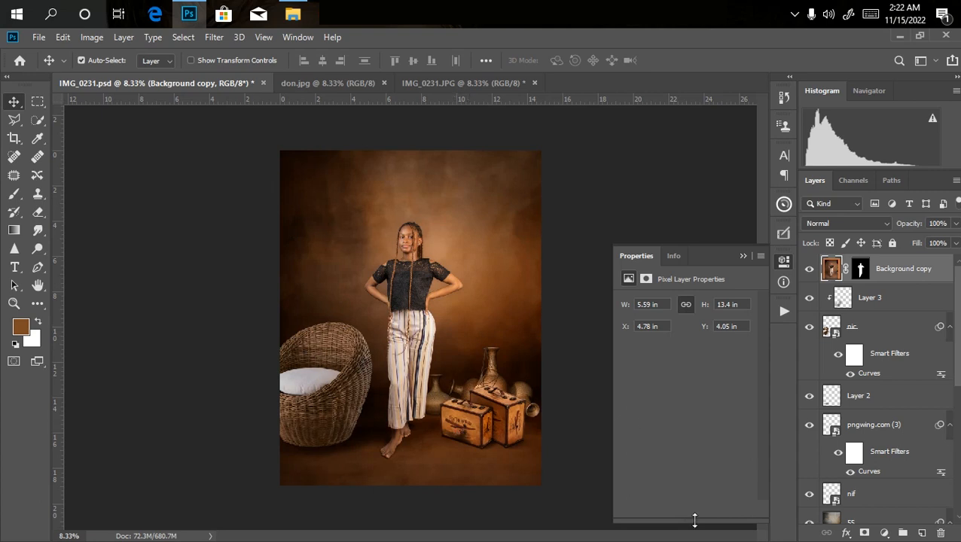
pyautogui.click(882, 532)
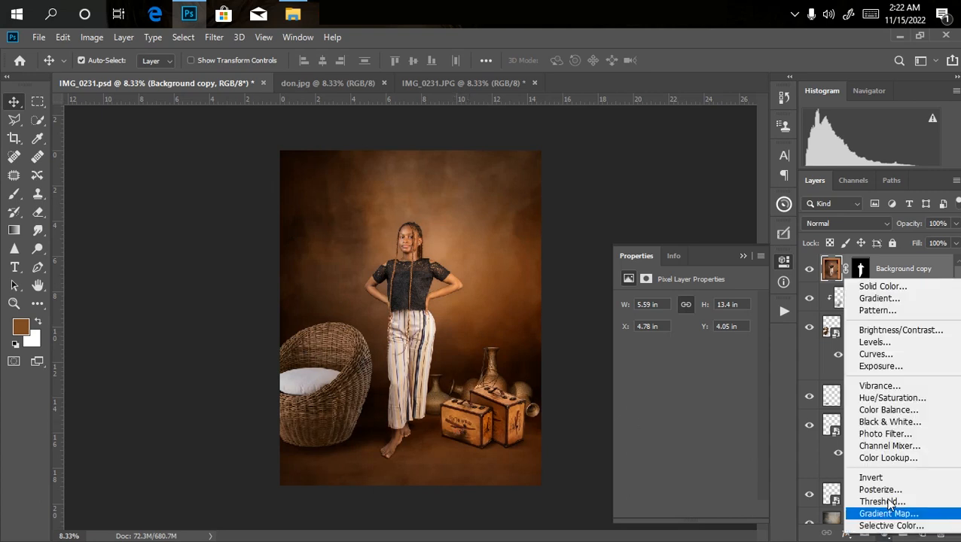
pyautogui.click(873, 394)
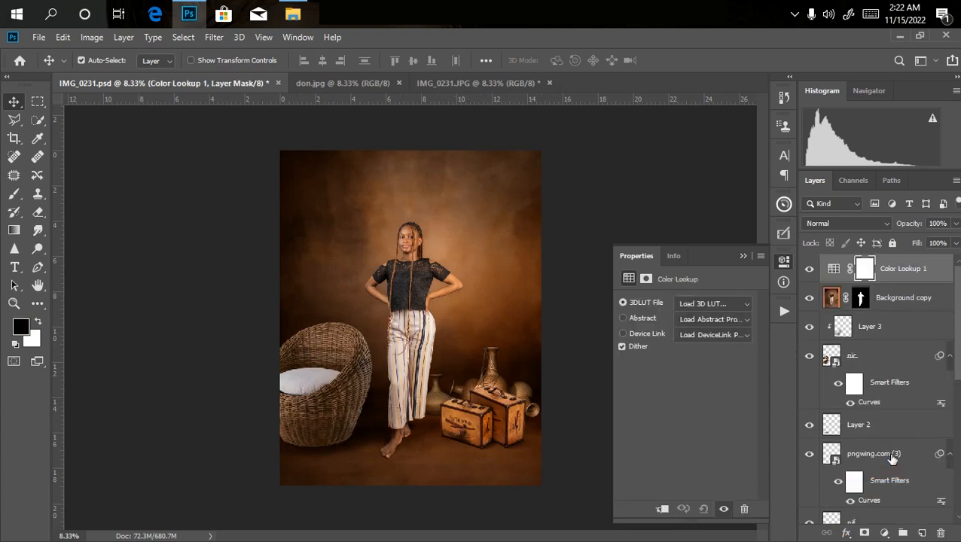
pyautogui.click(701, 302)
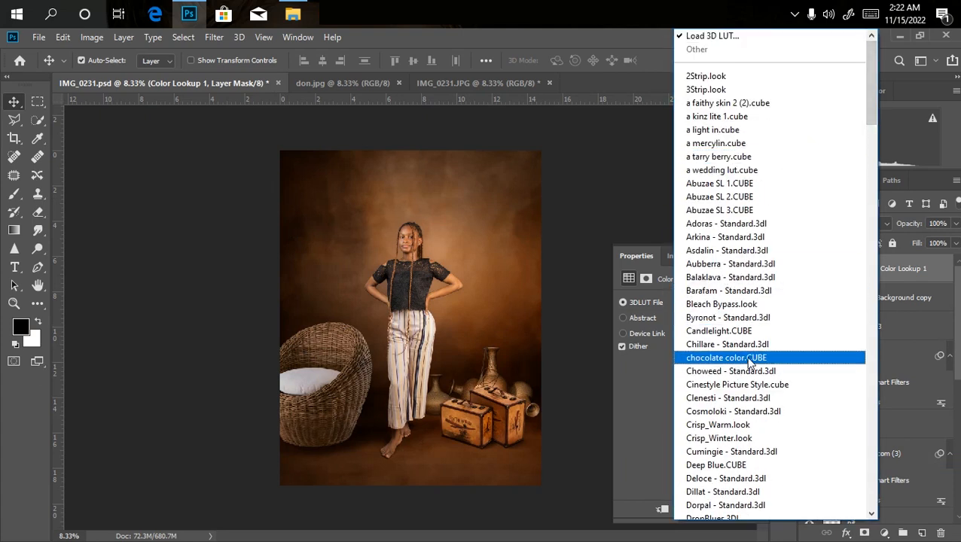
pyautogui.click(721, 358)
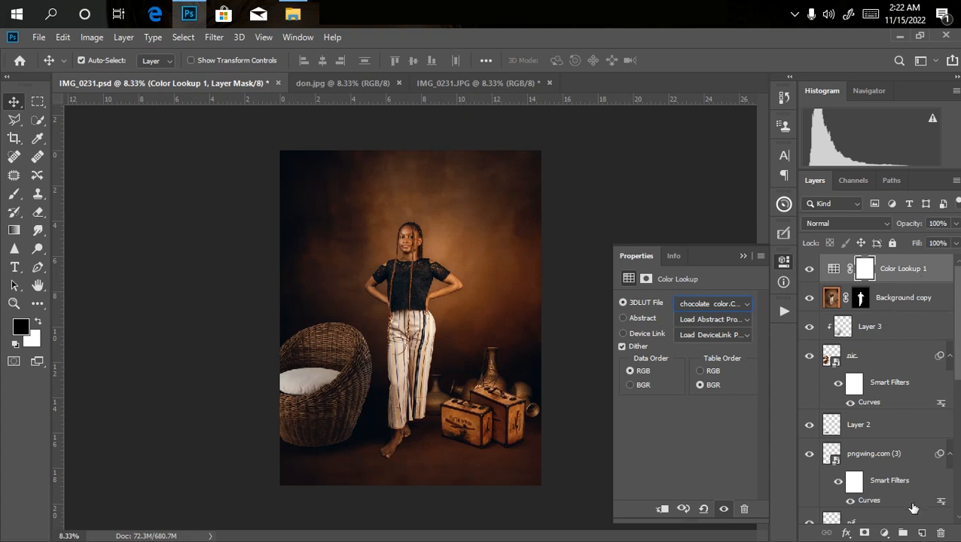
# Add an empty layer above Color Lookup 1 and set the foreground color to black (000000).
pyautogui.click(921, 533)
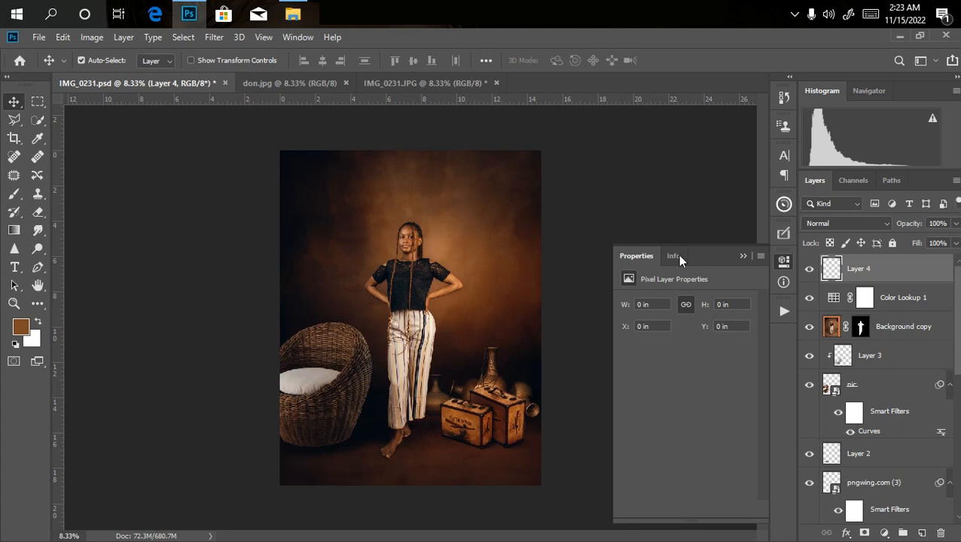
pyautogui.click(20, 326)
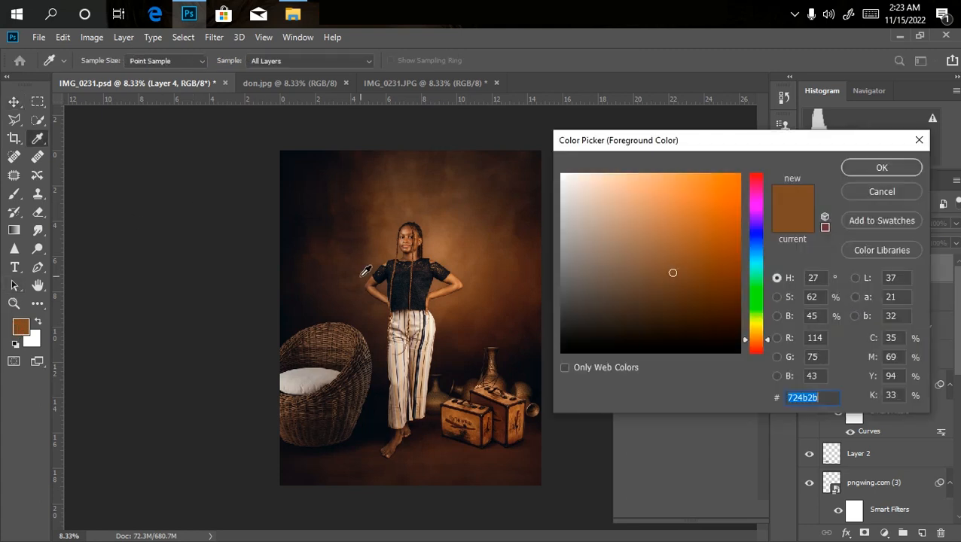
pyautogui.write('000000')
pyautogui.press('Return')
pyautogui.press('v')
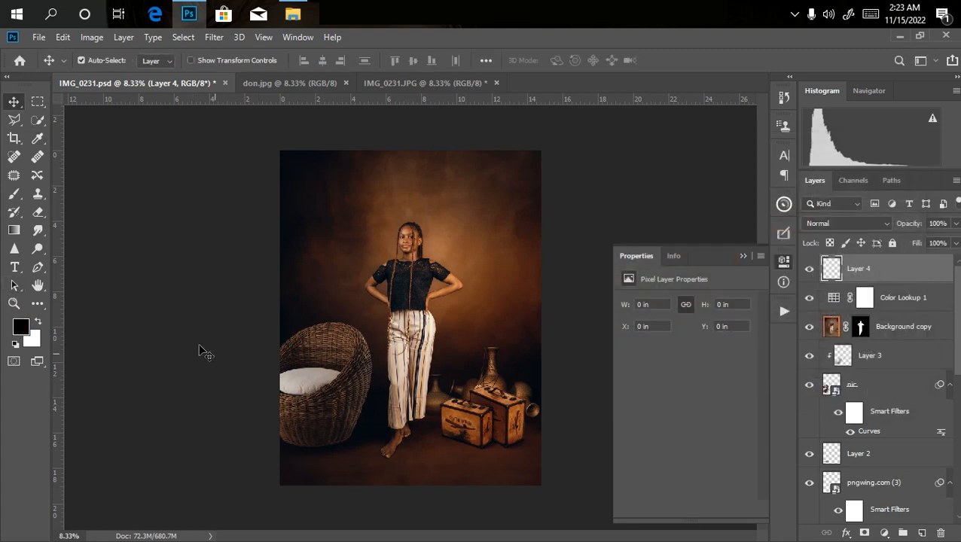
# Darken all four edges of the image with short linear black-to-transparent gradients at 100% opacity on the empty layer.
pyautogui.click(13, 231)
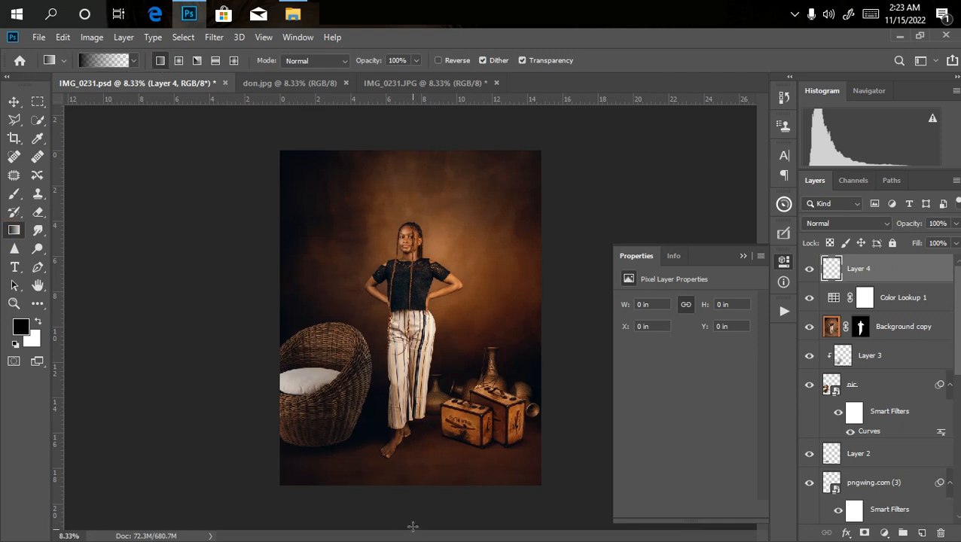
pyautogui.moveTo(412, 486); pyautogui.dragTo(412, 447)
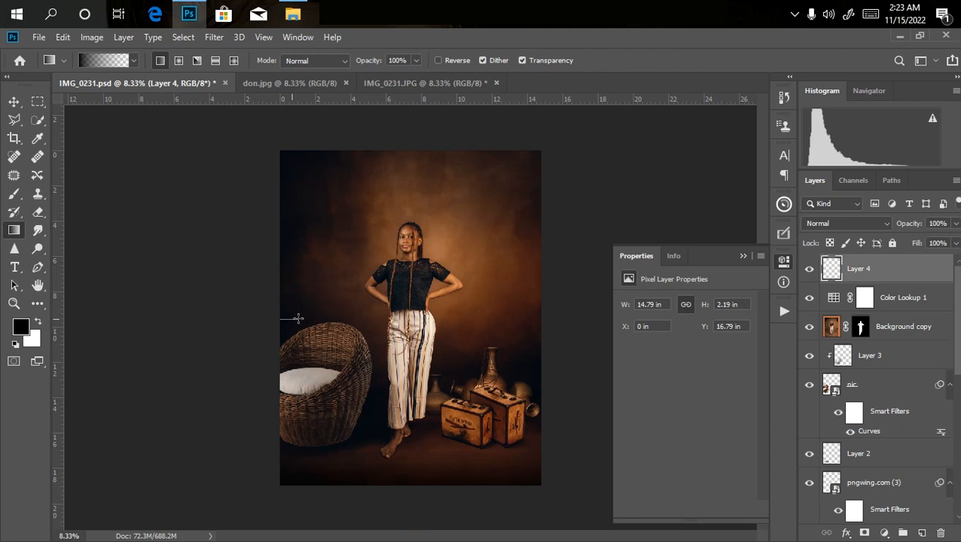
pyautogui.moveTo(301, 319); pyautogui.dragTo(302, 319)
pyautogui.moveTo(414, 120); pyautogui.dragTo(413, 173)
pyautogui.moveTo(540, 305); pyautogui.dragTo(518, 307)
# Review the composite with its darkened edges and save IMG_0231.psd.
pyautogui.hotkey('ctrl', '-')
pyautogui.hotkey('ctrl', '+')
pyautogui.hotkey('ctrl', '+')
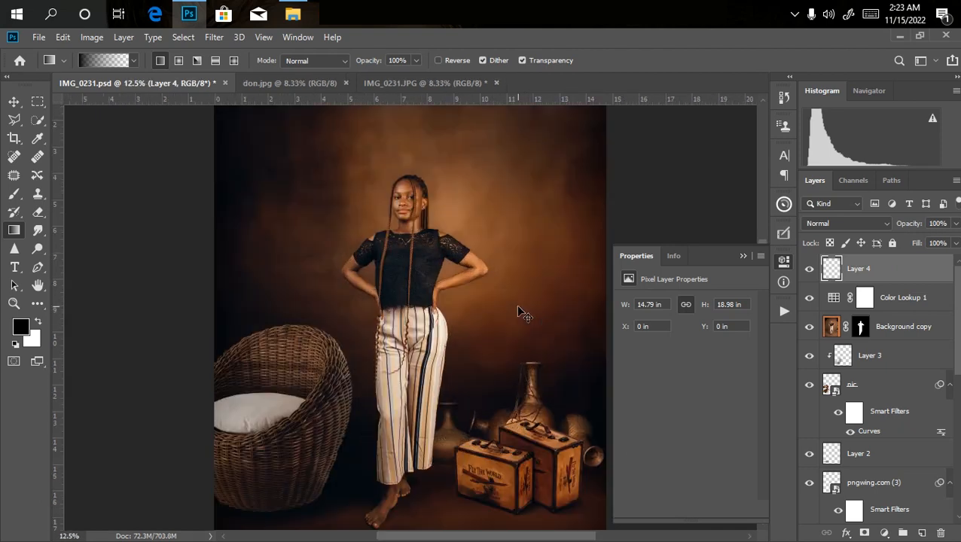
pyautogui.hotkey('ctrl', '-')
pyautogui.hotkey('ctrl', '-')
pyautogui.hotkey('ctrl', '+')
pyautogui.hotkey('ctrl', '+')
pyautogui.hotkey('ctrl', '+')
pyautogui.hotkey('ctrl', '-')
pyautogui.hotkey('ctrl', '-')
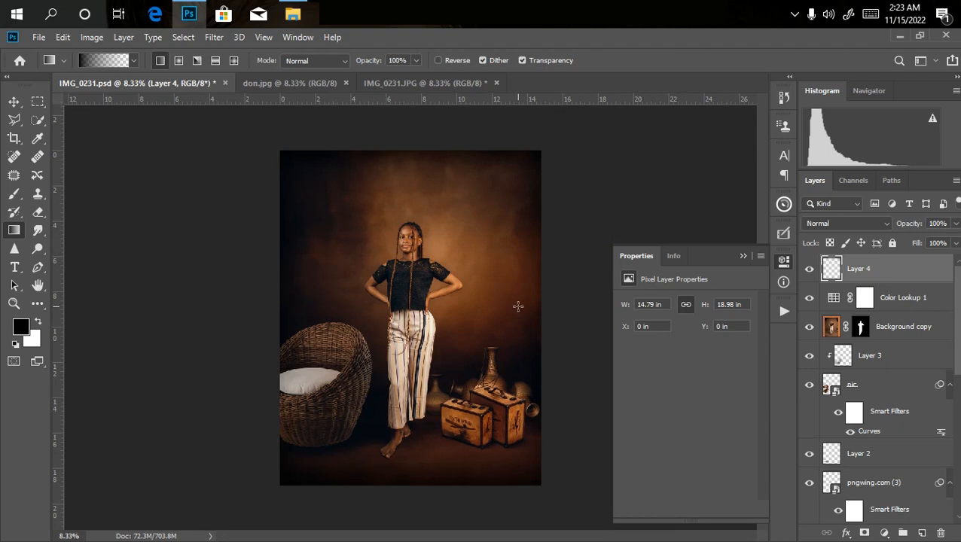
pyautogui.hotkey('ctrl', 's')
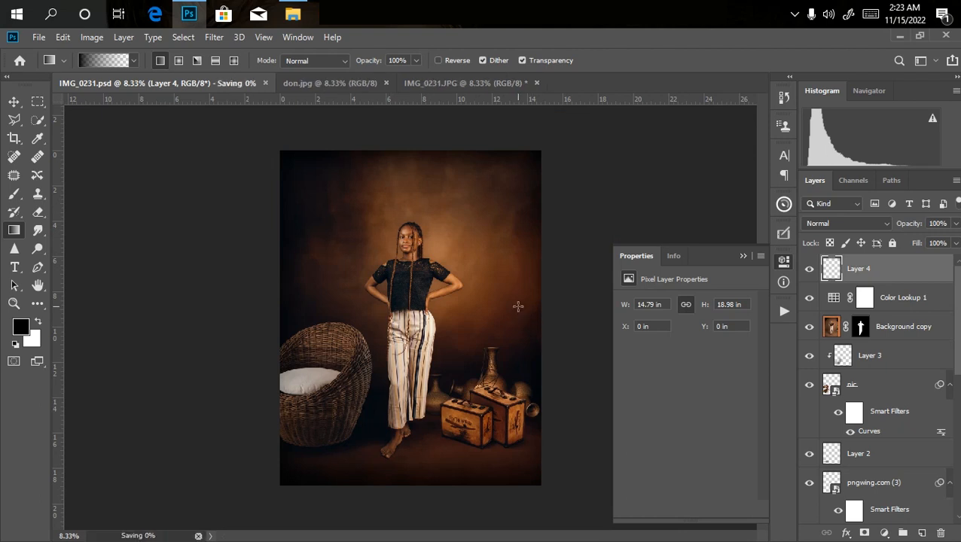